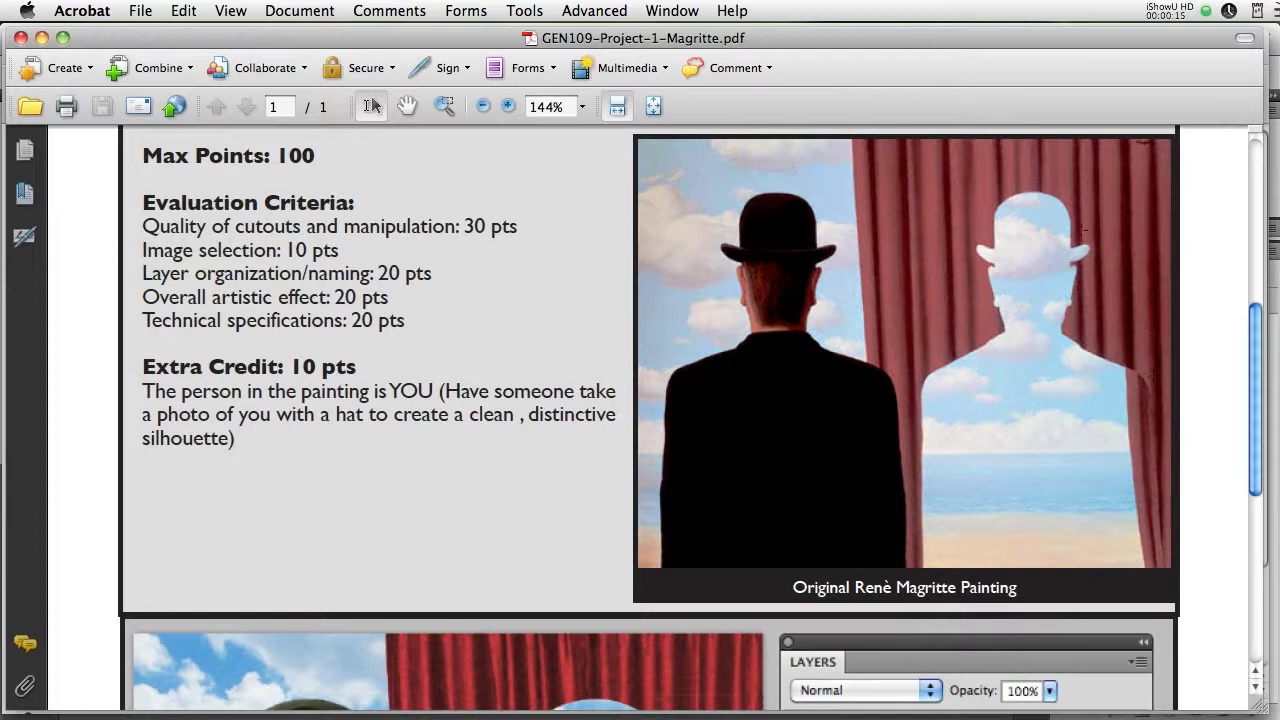
Read through the Magritte brief and example composite PDF, then switch to Chrome
scroll(379, 442, down, 8)
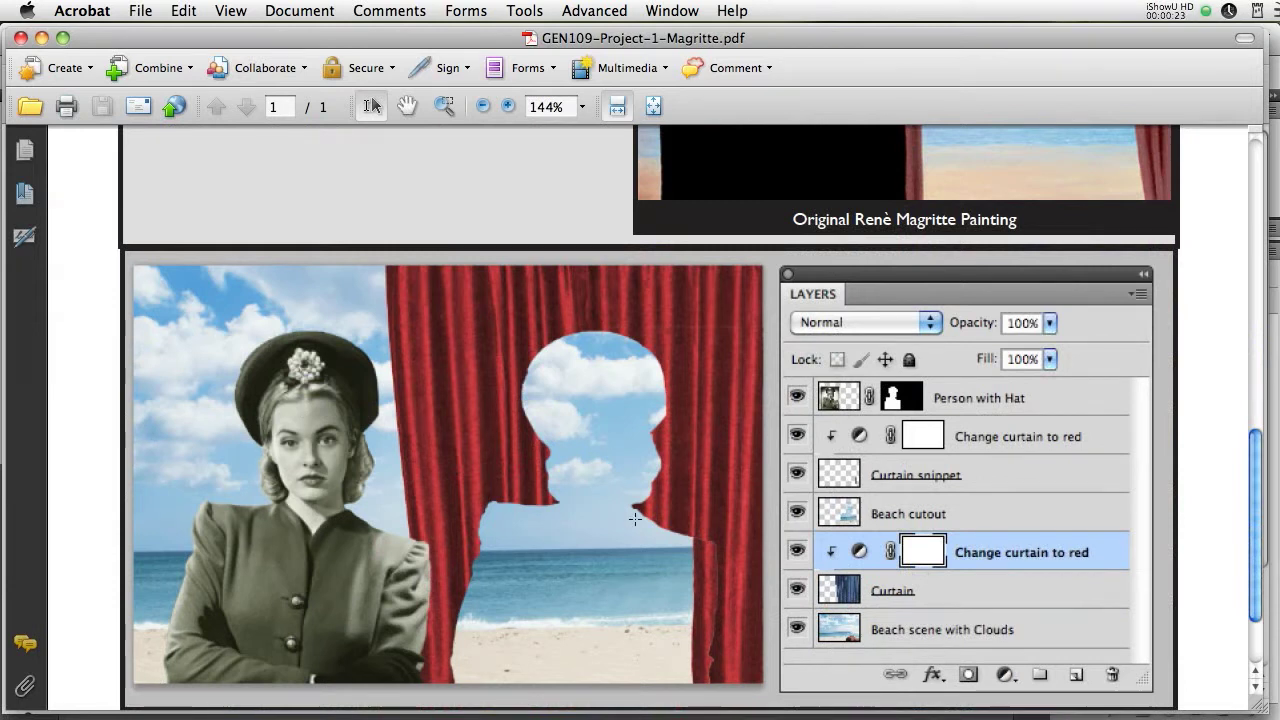
scroll(633, 519, up, 1)
scroll(633, 519, up, 15)
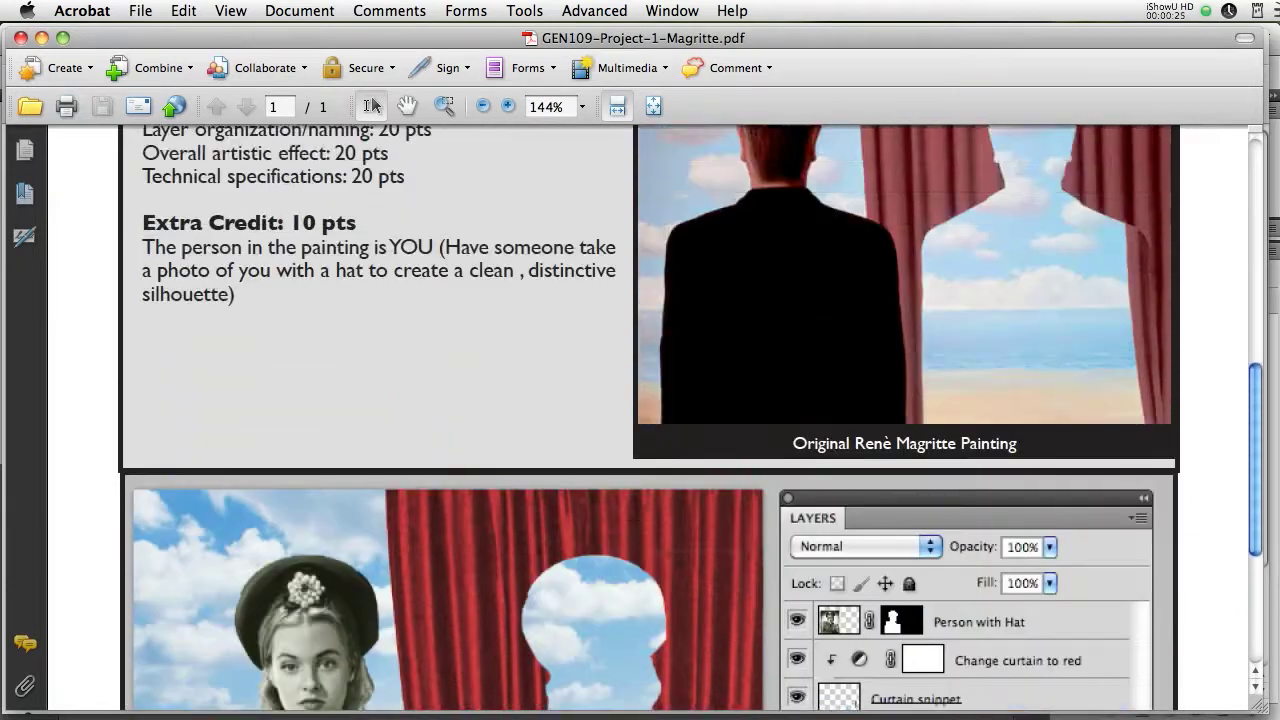
scroll(633, 519, up, 3)
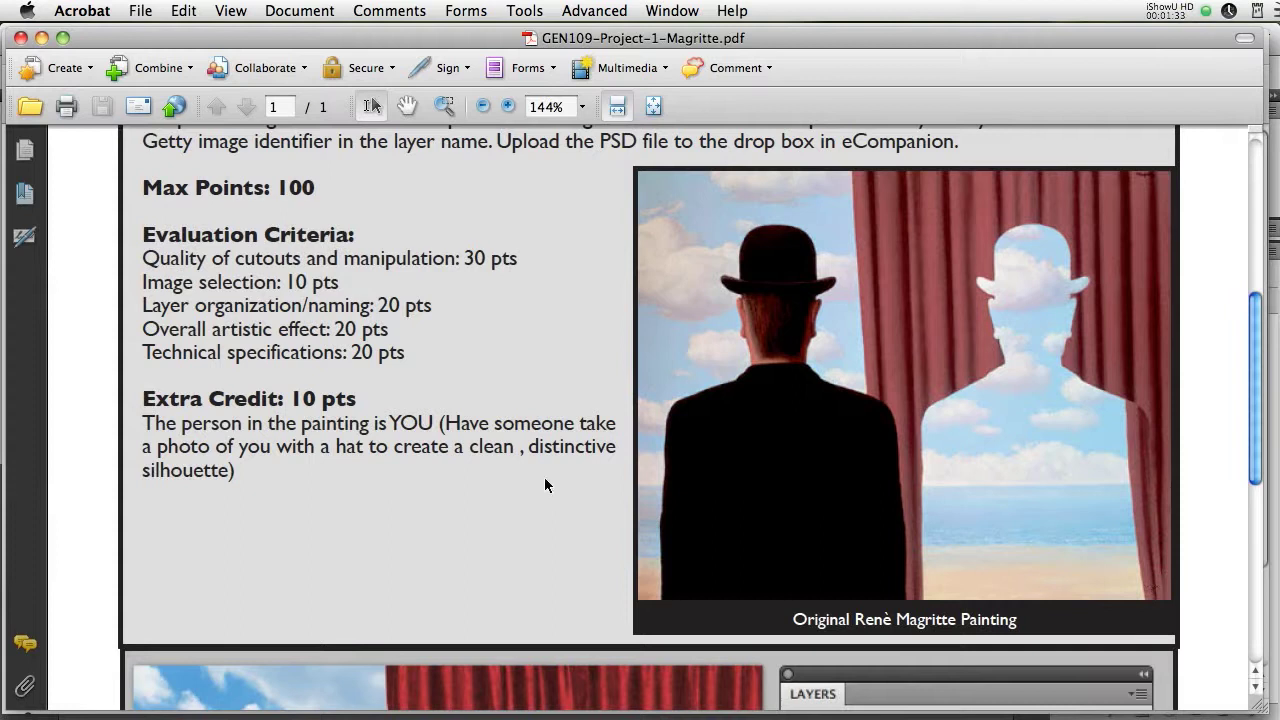
scroll(544, 477, down, 5)
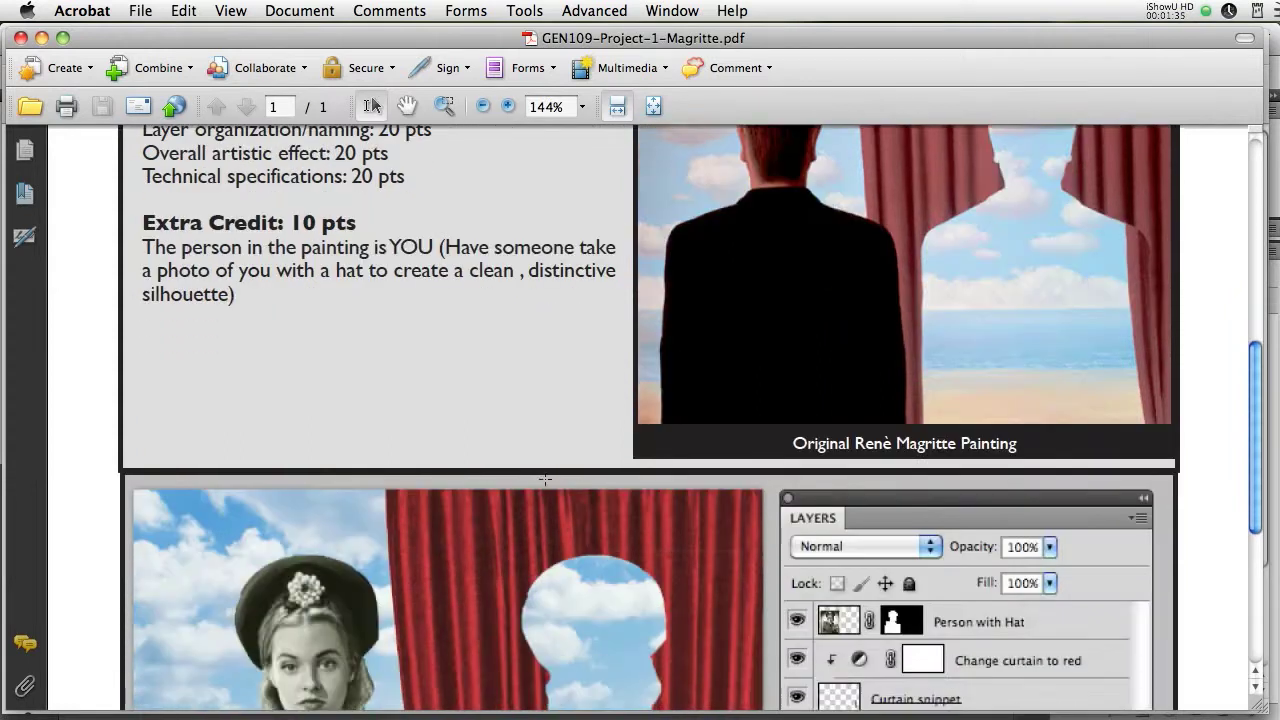
scroll(545, 477, down, 4)
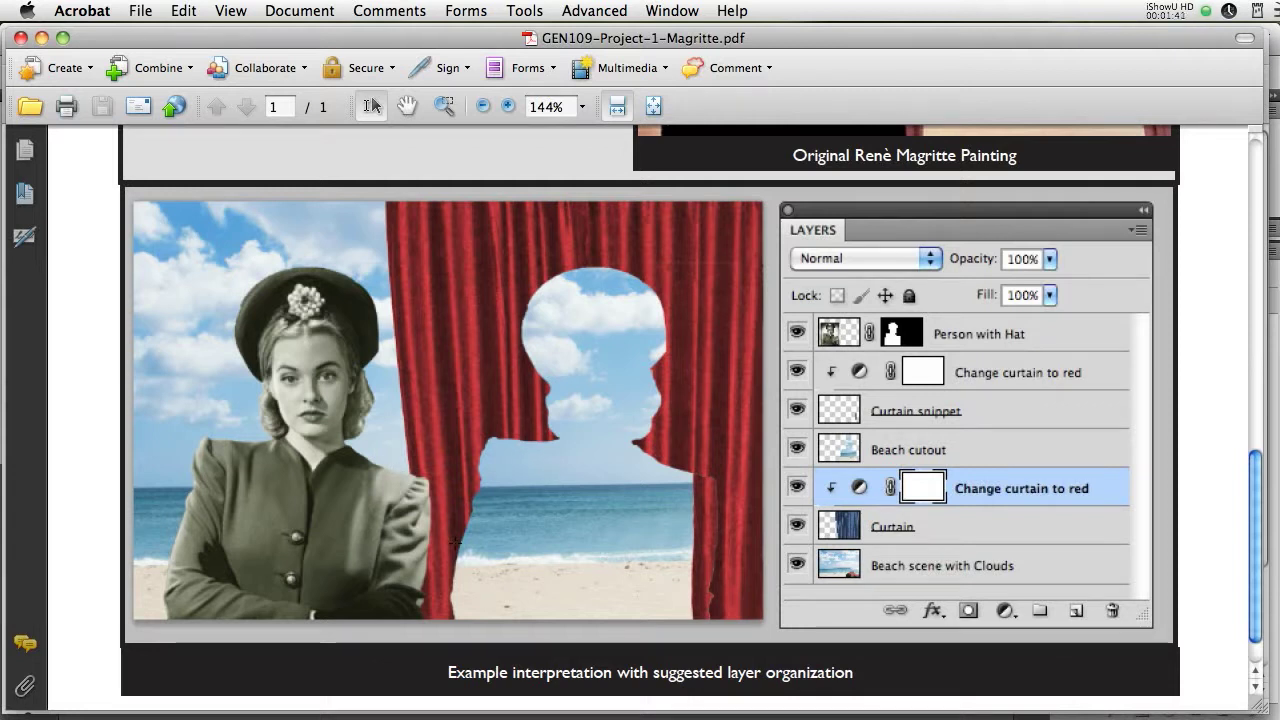
key(super+Tab)
key(super+Tab)
key(super+Tab)
key(super+Tab)
key(super+Tab)
key(super+Tab)
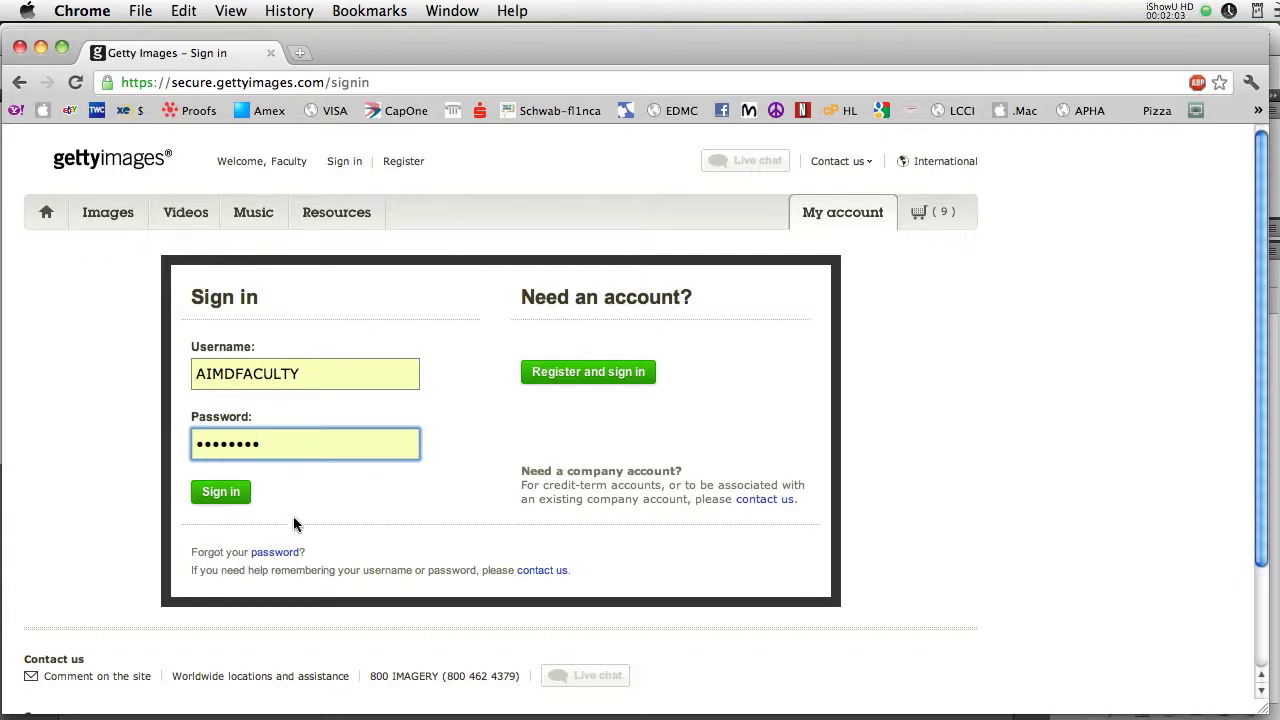
Sign in to Getty Images and select the search box on the curtain results page
click(222, 494)
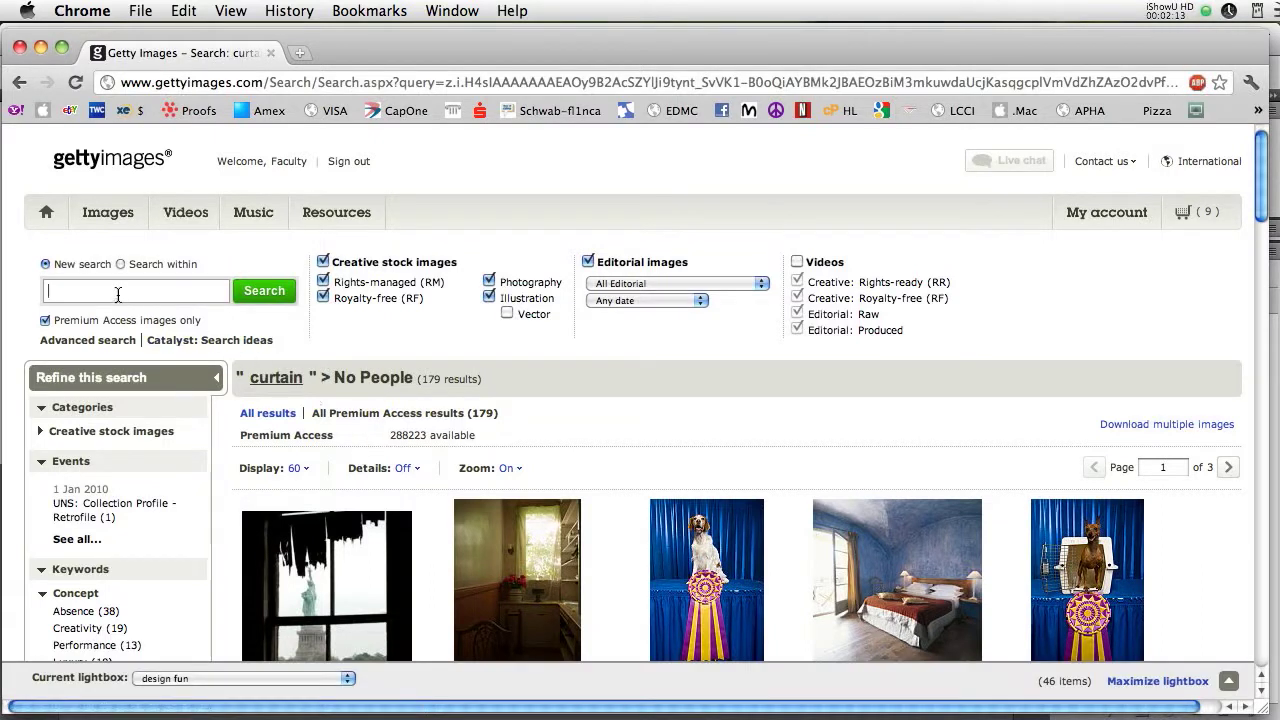
click(118, 292)
click(44, 323)
scroll(470, 352, down, 3)
scroll(472, 352, up, 2)
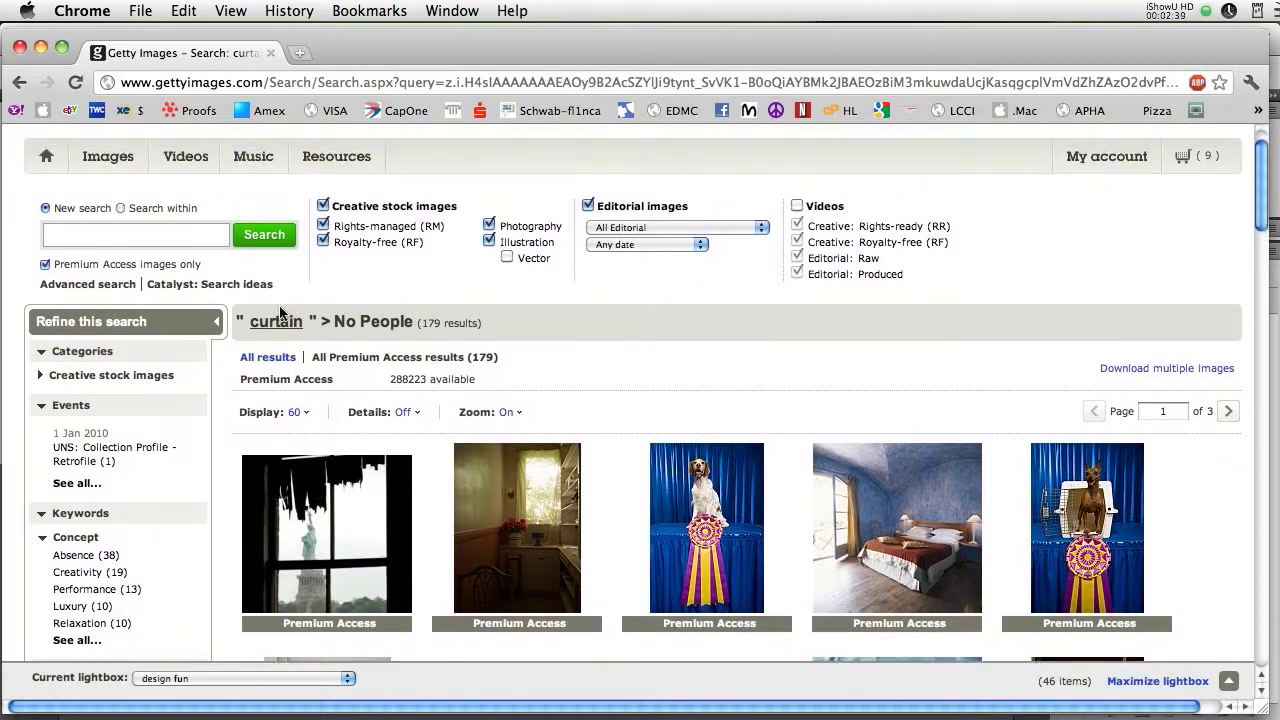
click(172, 242)
Search Getty Images for 'beach' and scroll through the first results
text(beach)
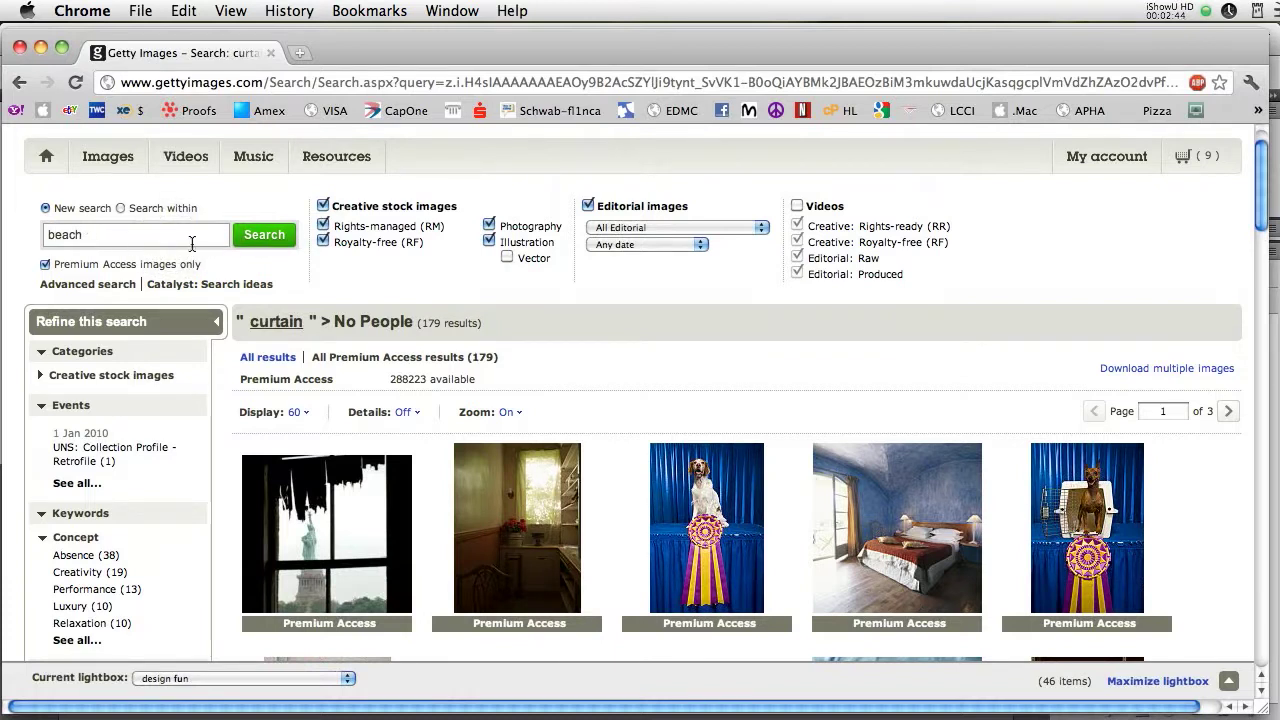
click(266, 238)
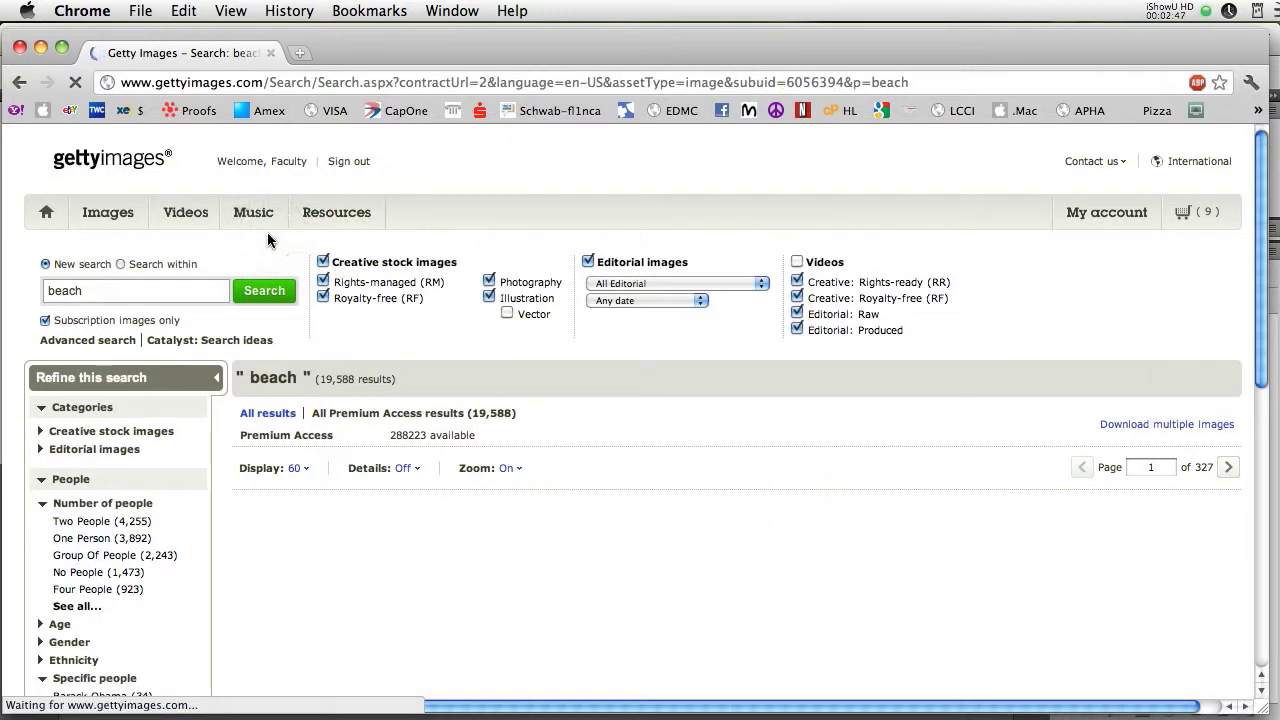
scroll(698, 478, down, 3)
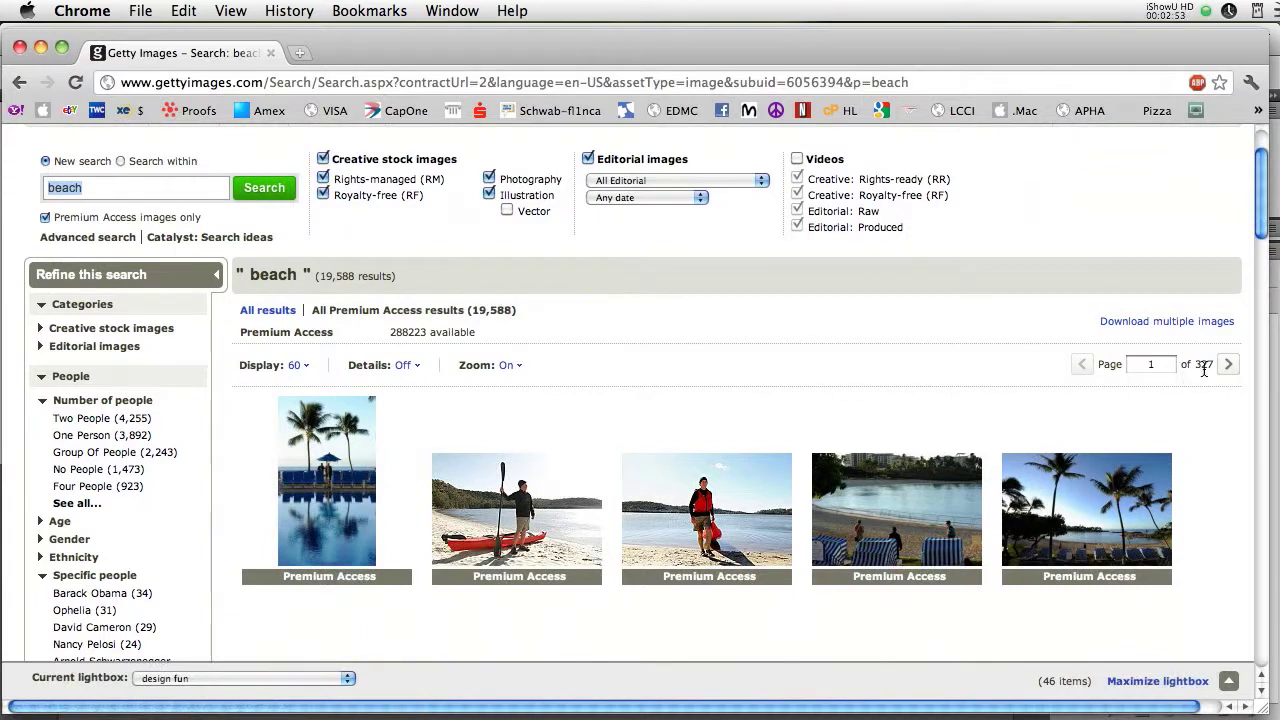
scroll(633, 412, down, 4)
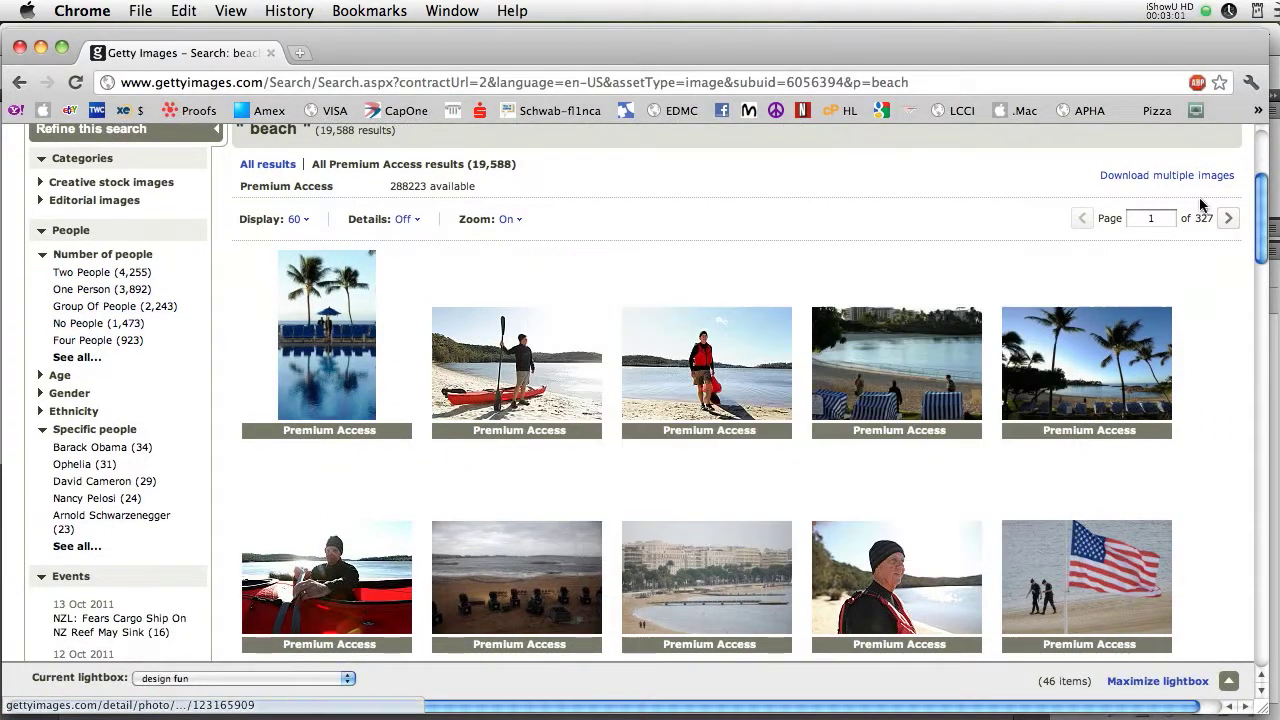
Jump to results page 52 and browse its beach thumbnails
click(1158, 218)
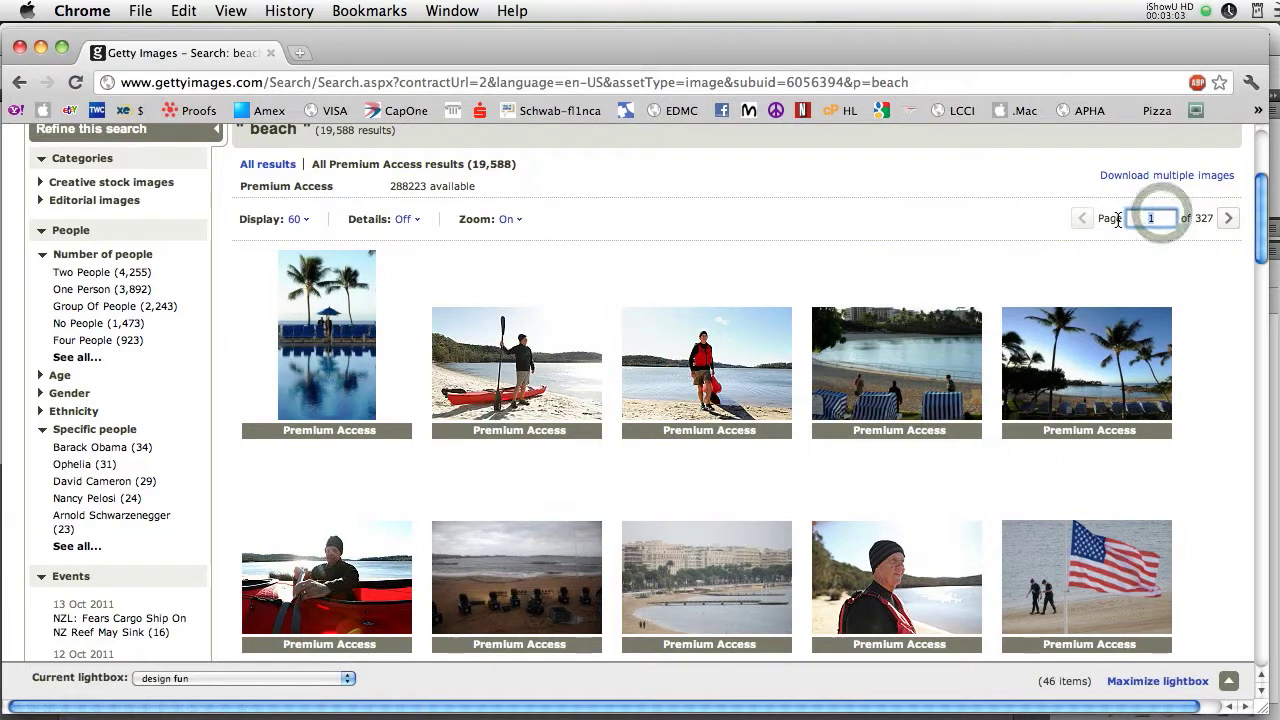
text(52)
key(Return)
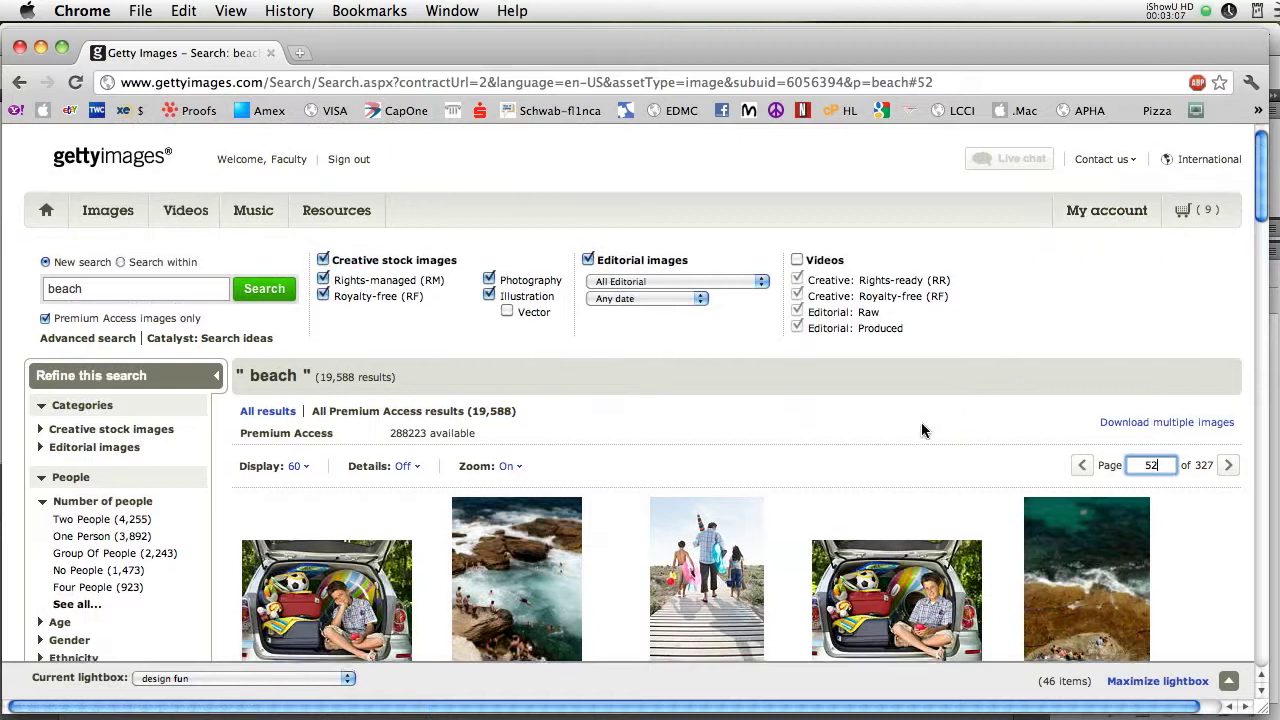
scroll(920, 428, down, 10)
scroll(913, 418, down, 5)
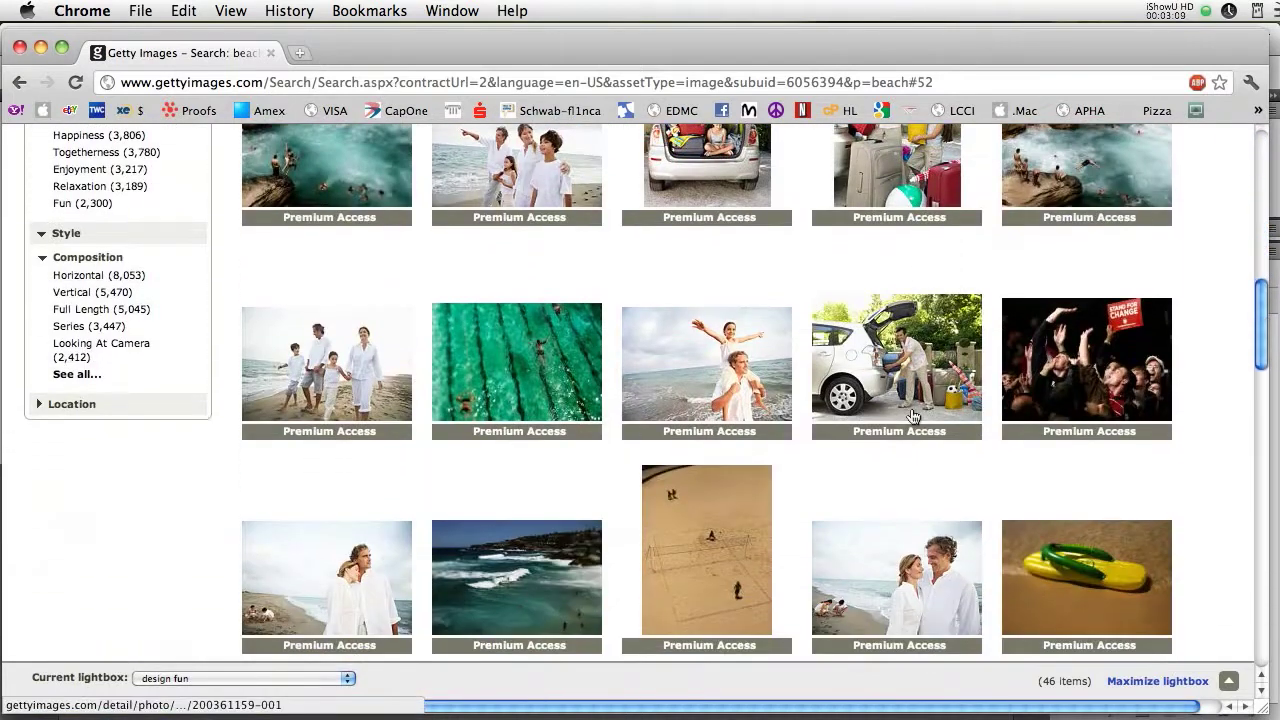
scroll(913, 416, down, 6)
scroll(912, 414, down, 8)
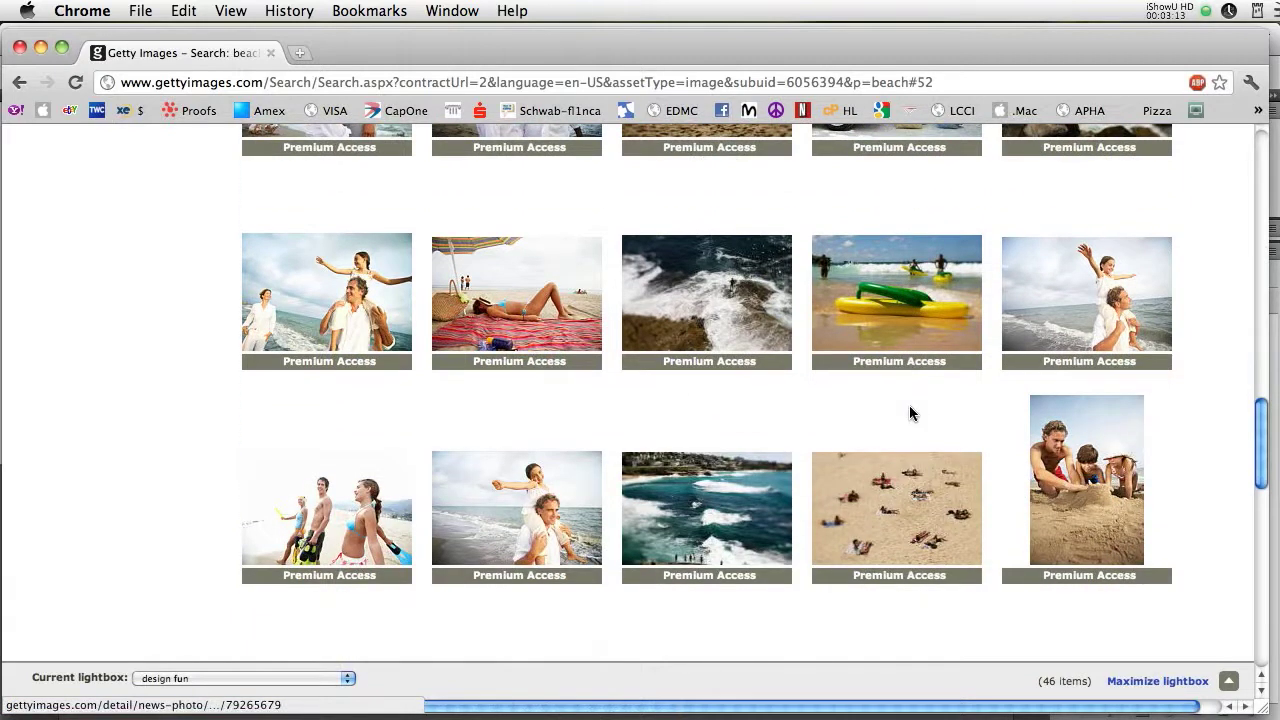
scroll(910, 407, down, 7)
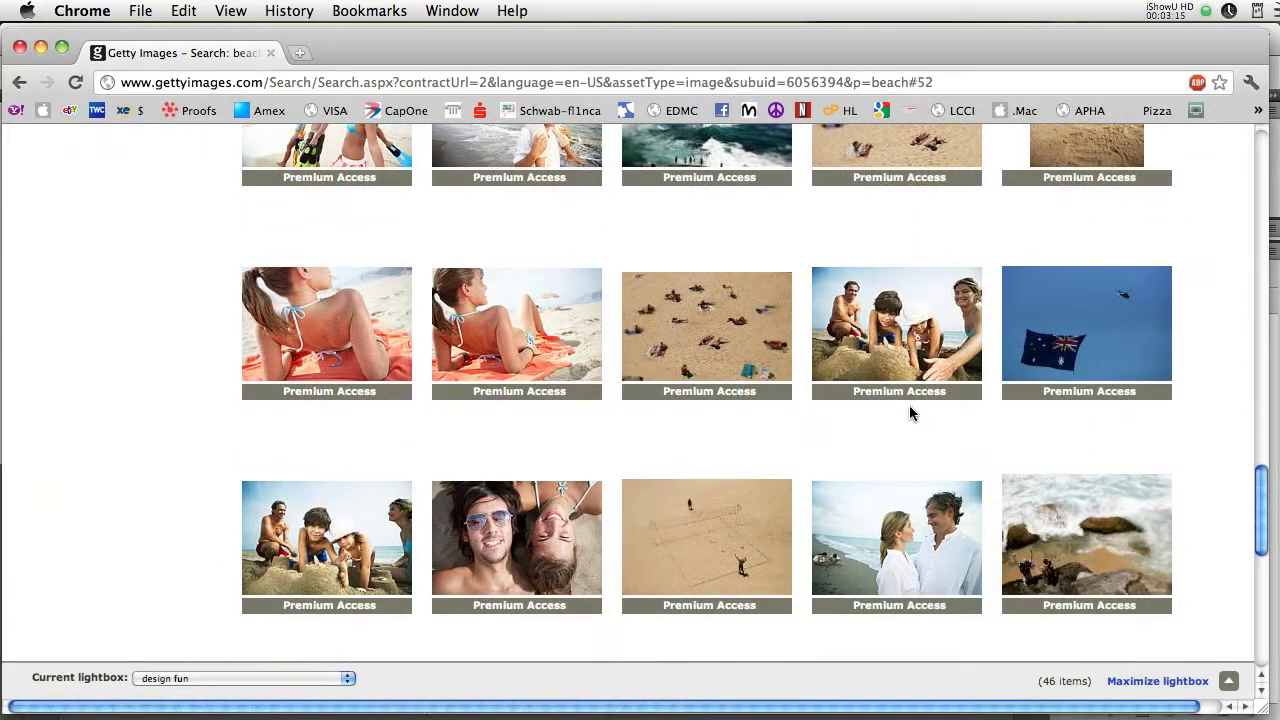
scroll(909, 410, down, 10)
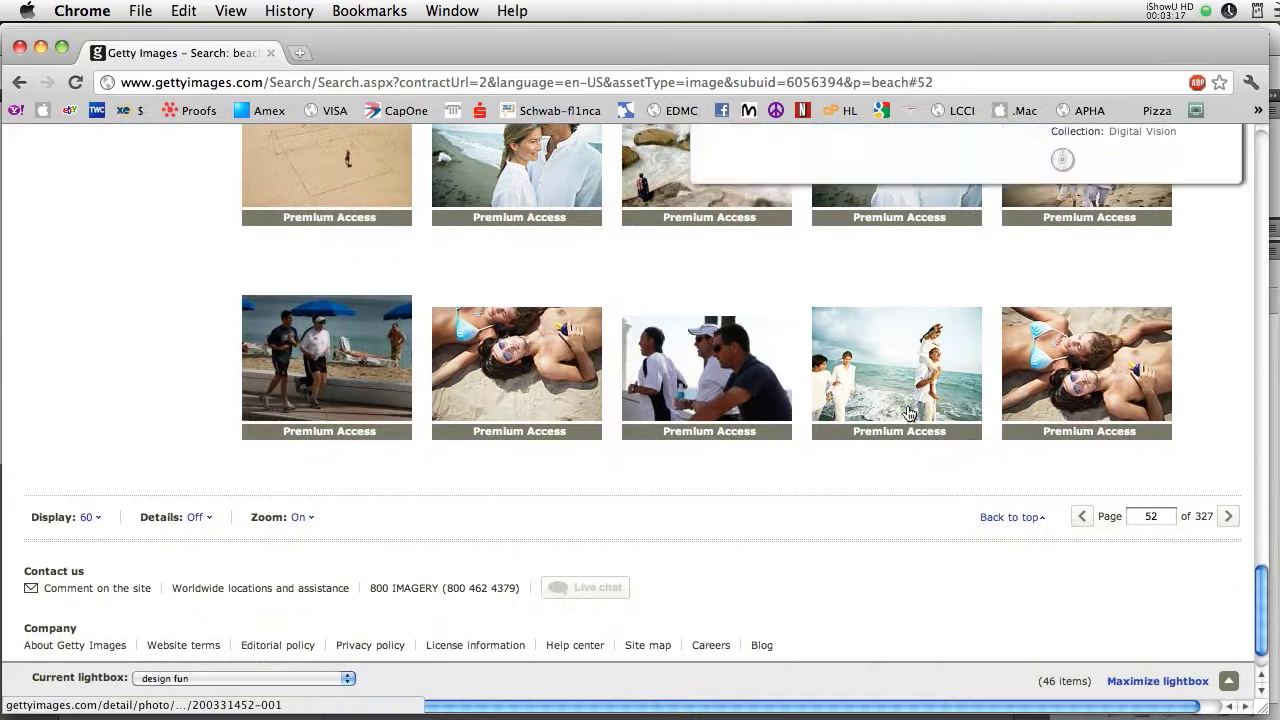
mouse_move(874, 406)
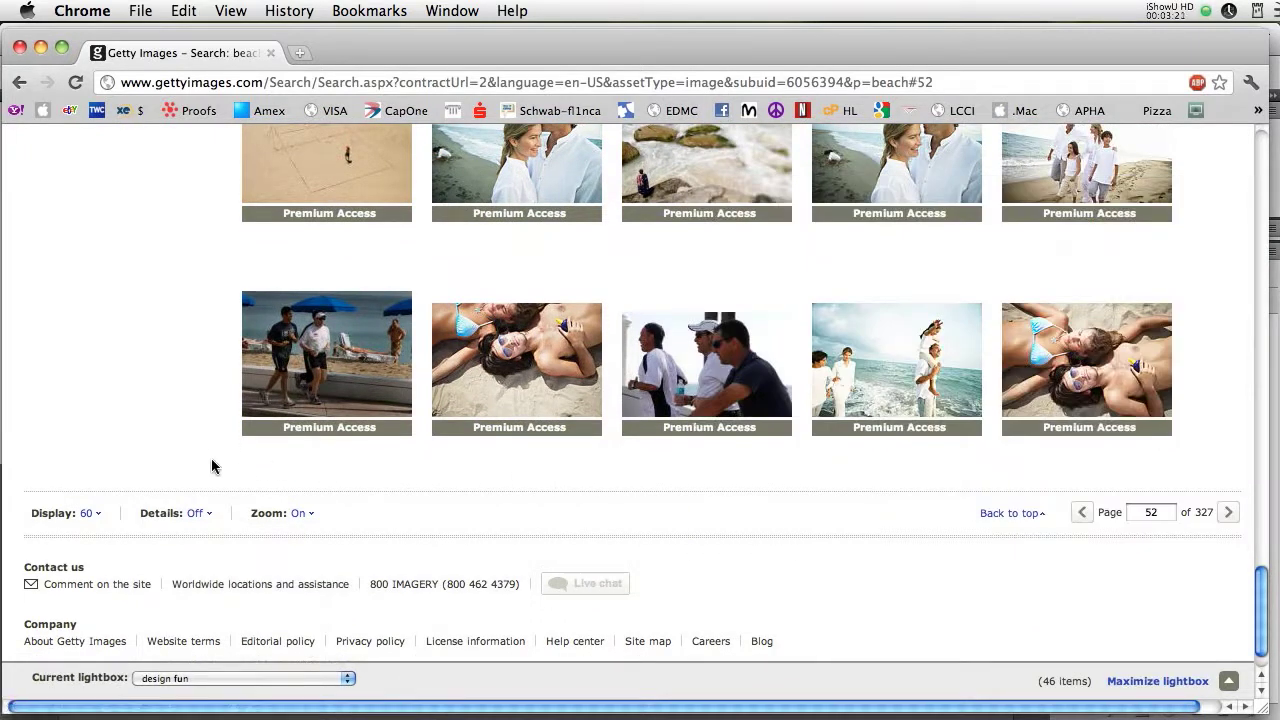
scroll(177, 446, up, 10)
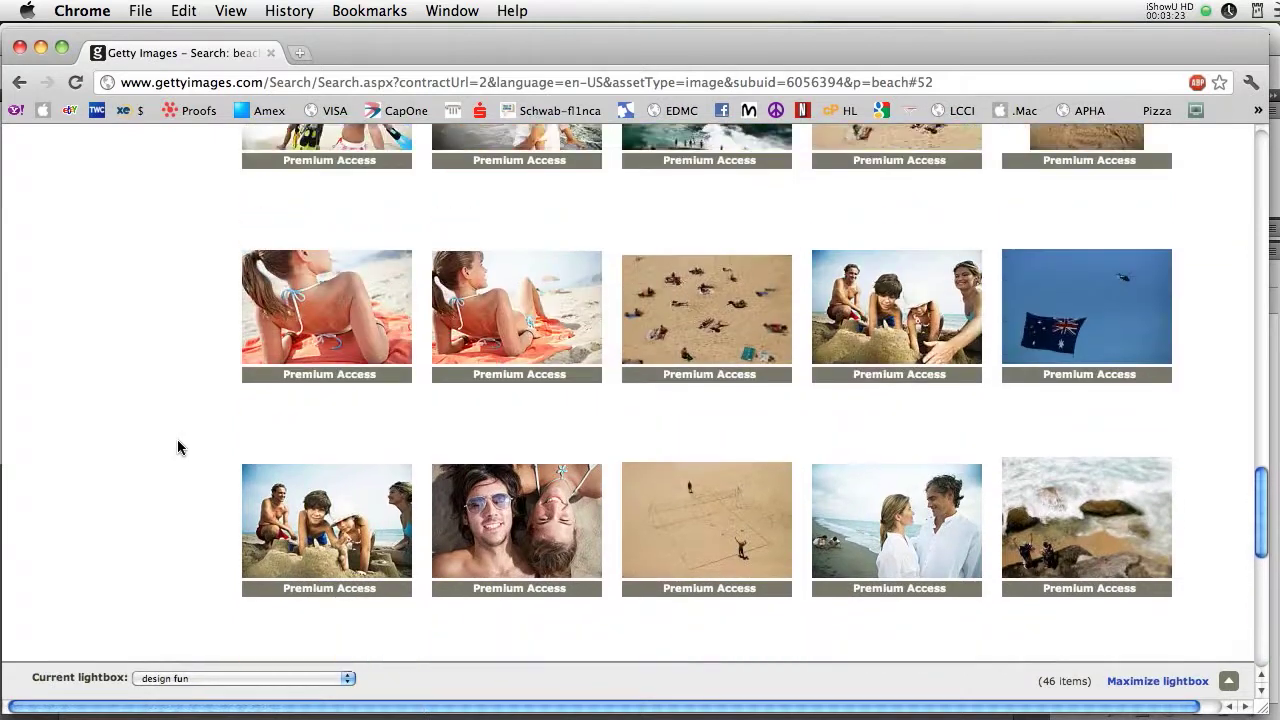
scroll(177, 446, up, 10)
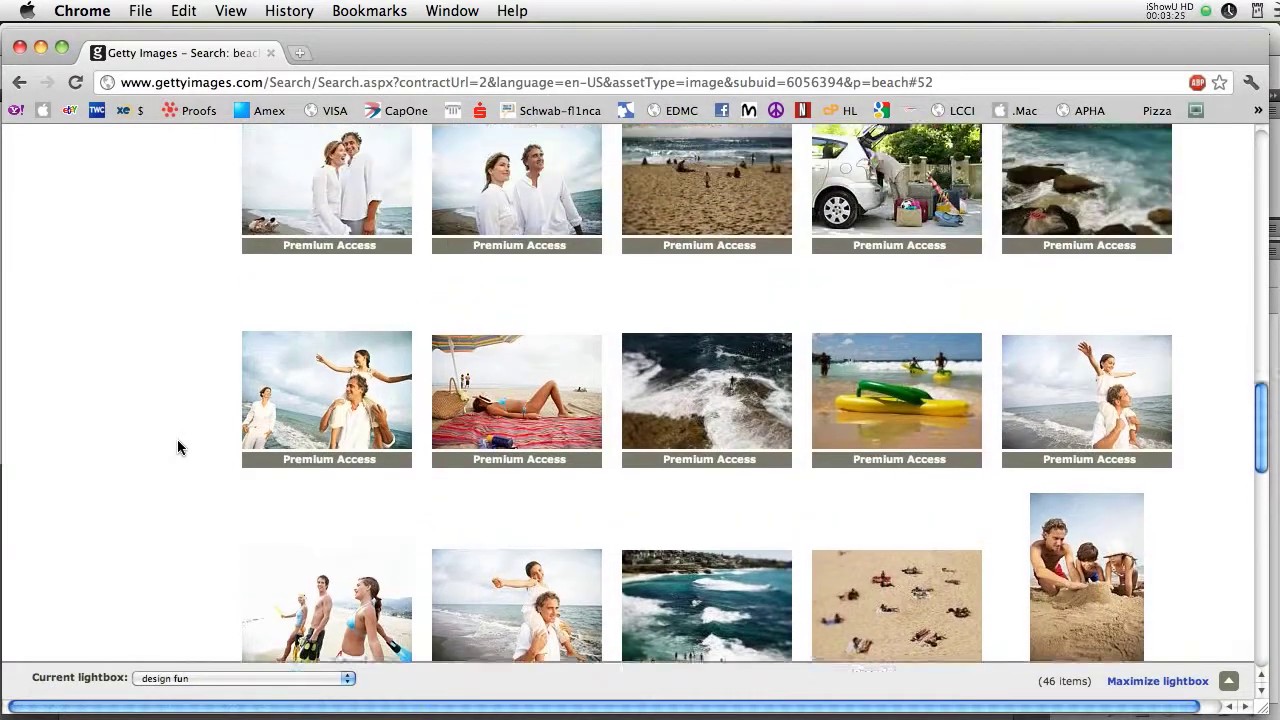
scroll(177, 446, up, 10)
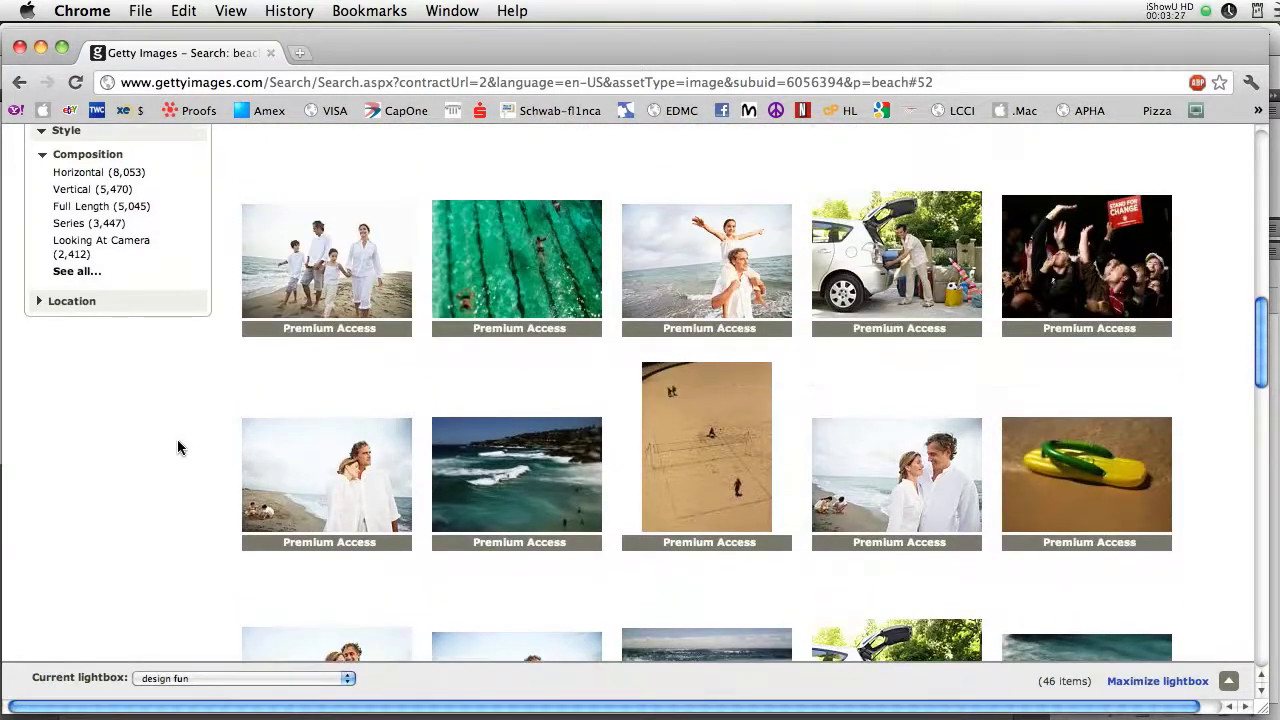
scroll(177, 446, up, 10)
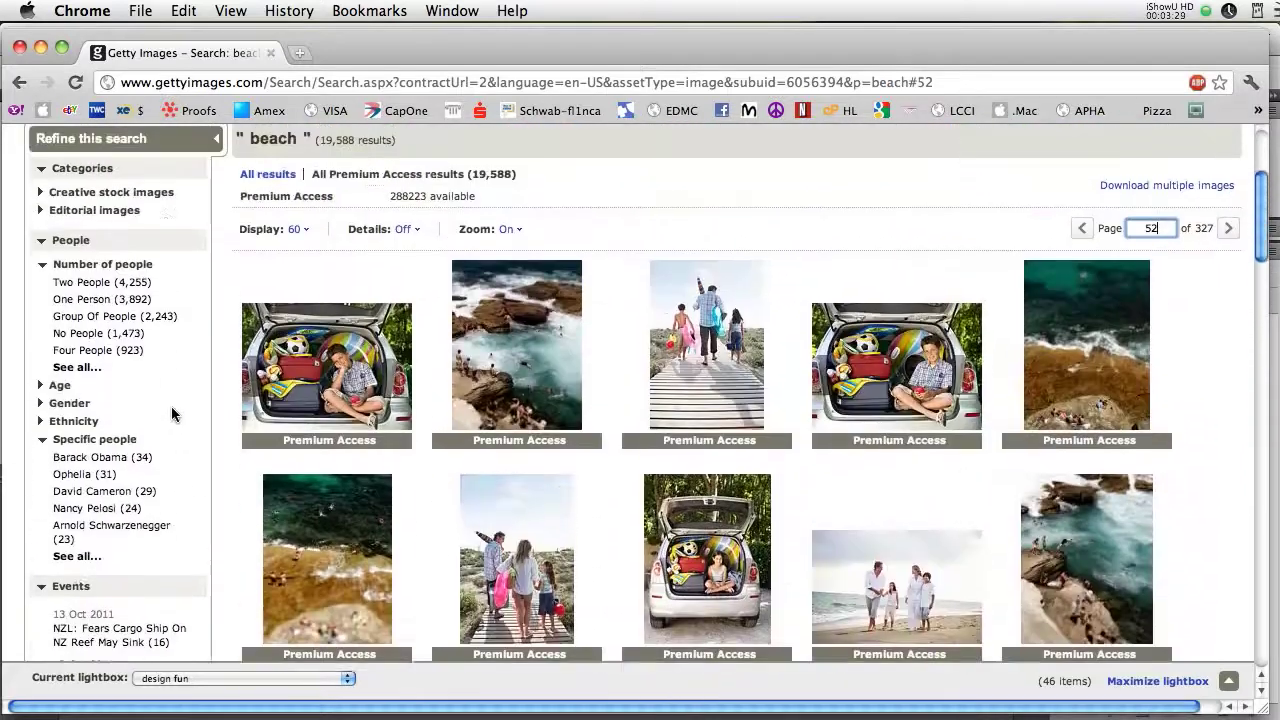
Replace the search term with 'hat', run the search and browse the results
mouse_move(166, 219)
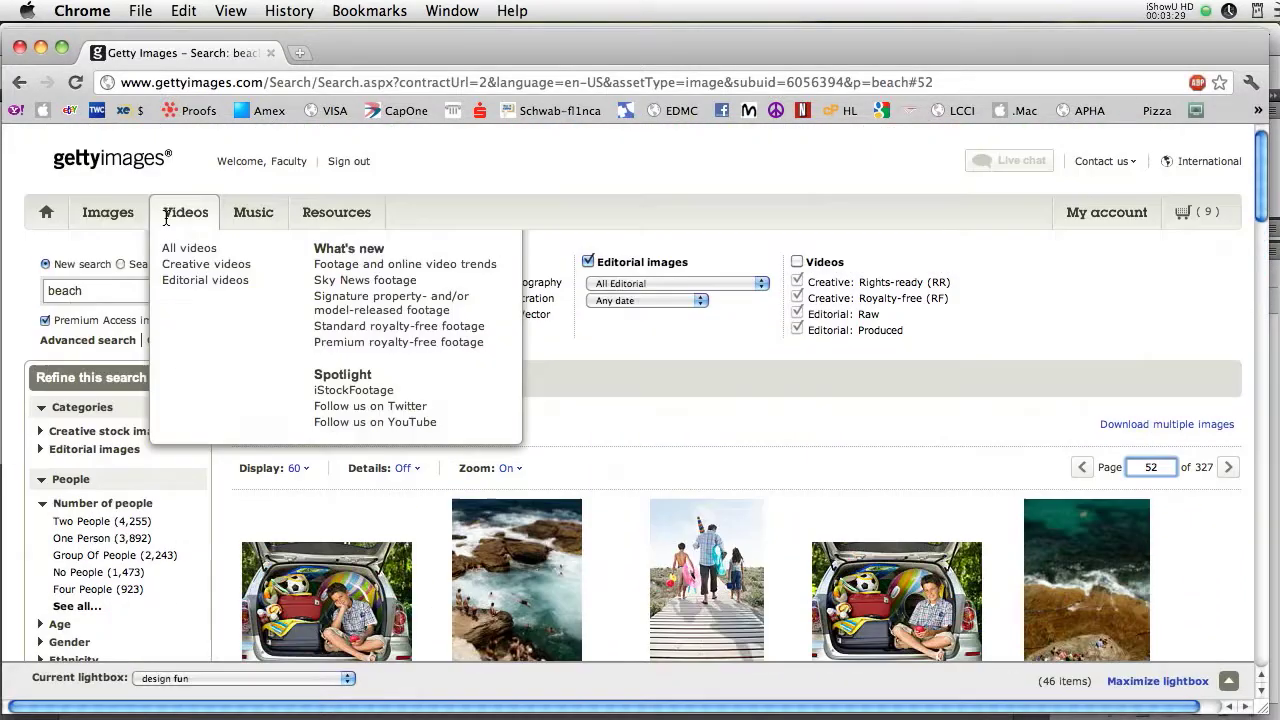
click(124, 284)
key(BackSpace)
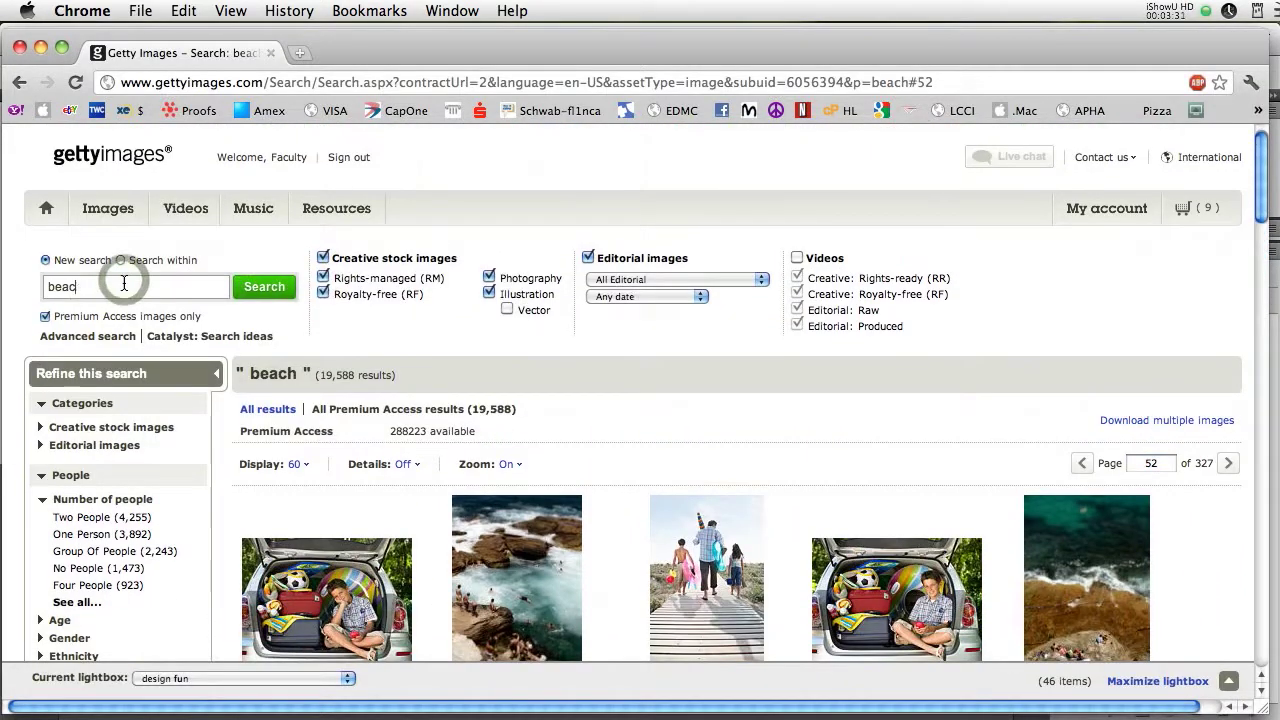
key(BackSpace)
key(BackSpace)
key(BackSpace)
key(BackSpace)
text(hat)
click(260, 283)
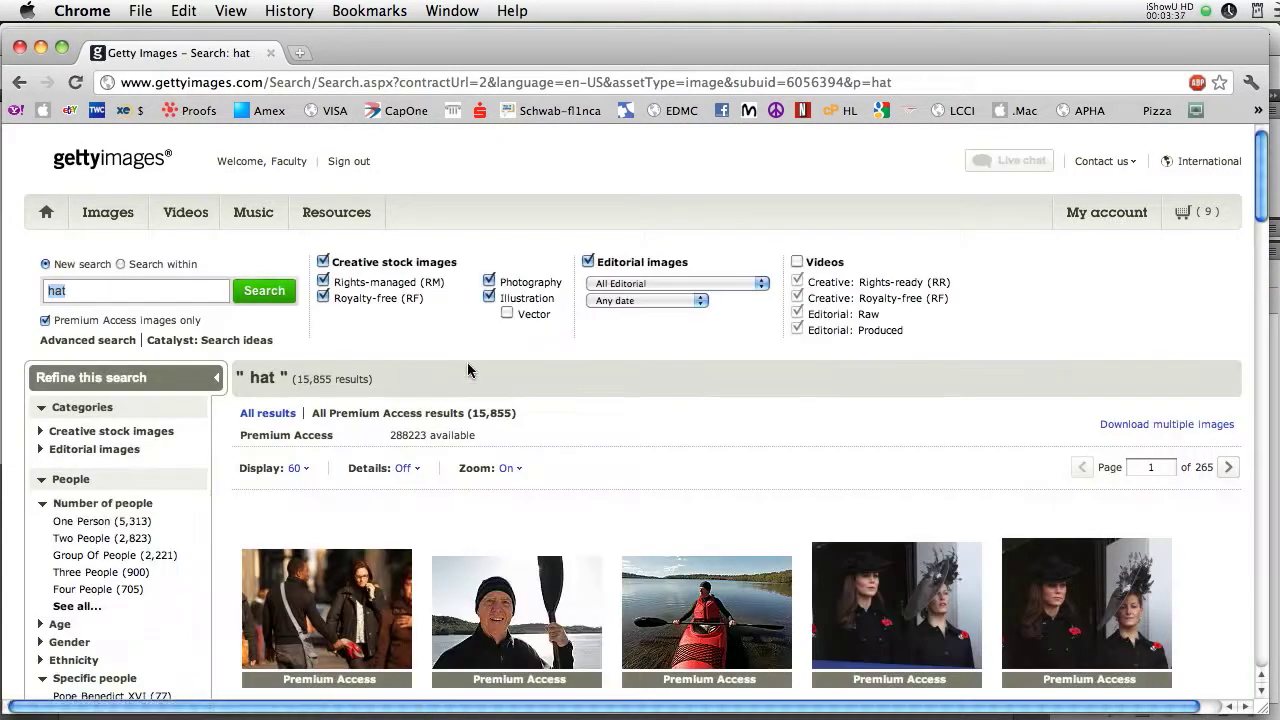
scroll(467, 365, down, 3)
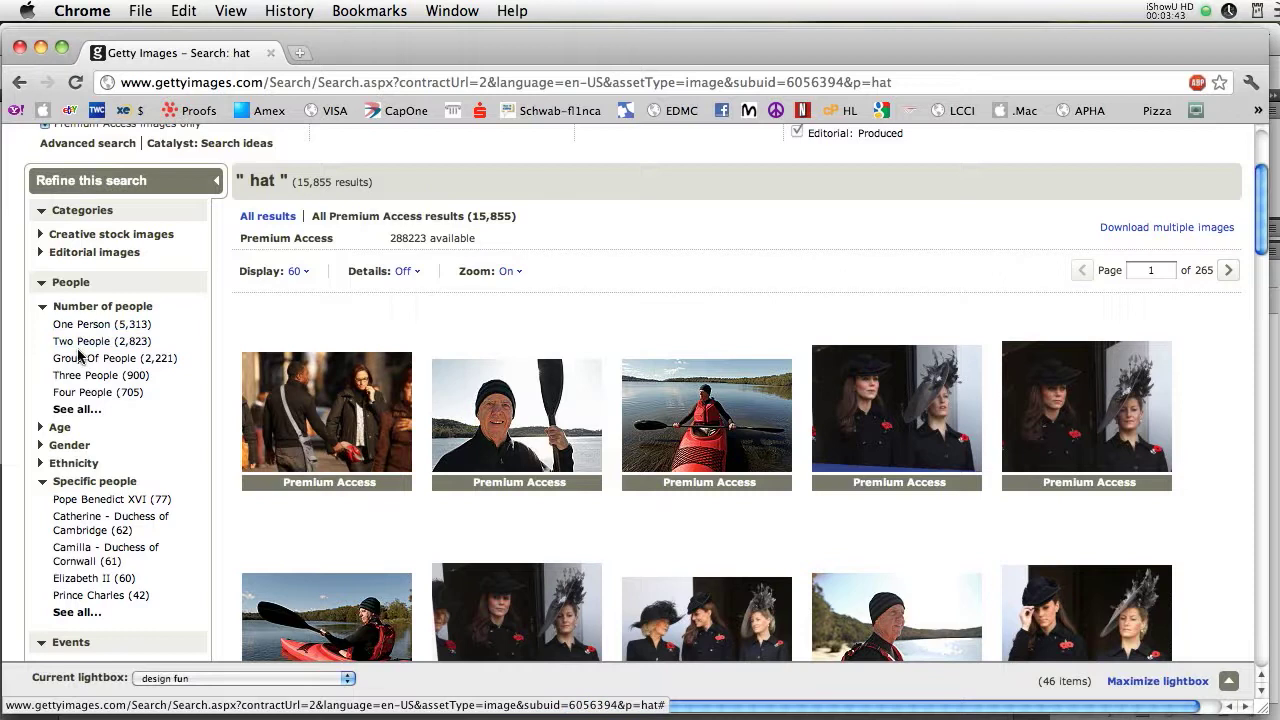
mouse_move(632, 405)
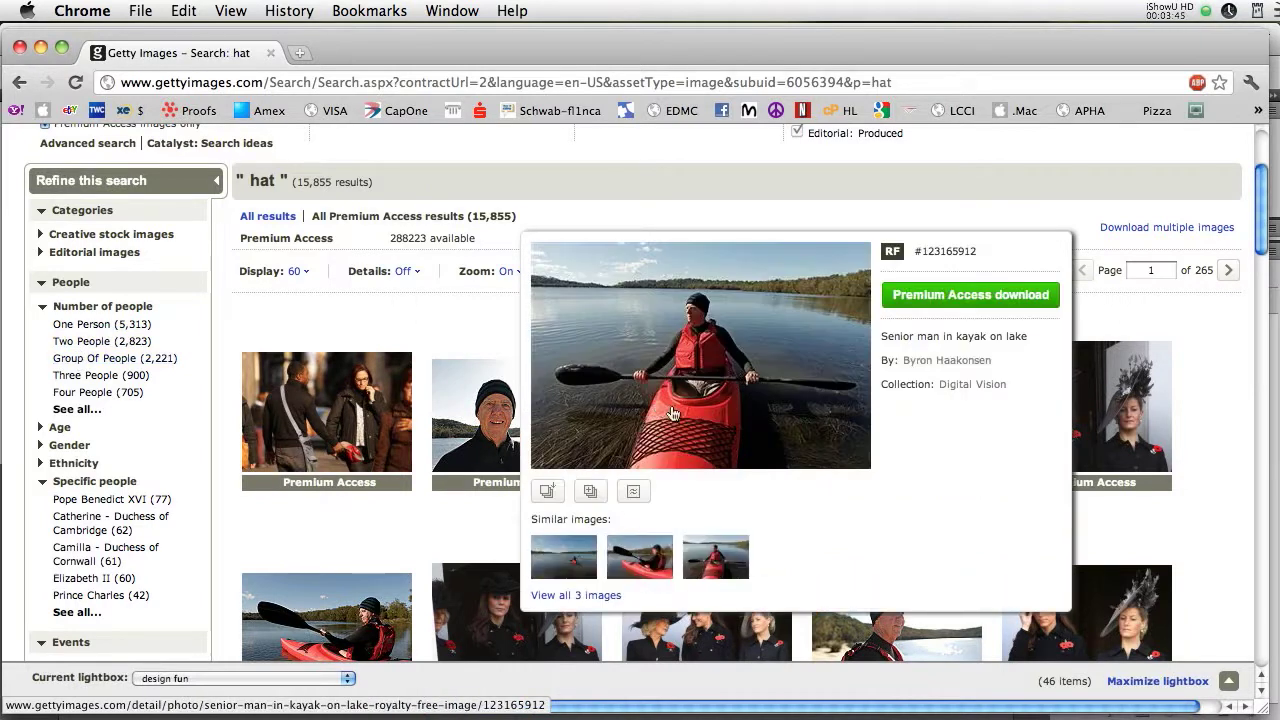
scroll(740, 422, down, 5)
scroll(818, 420, down, 5)
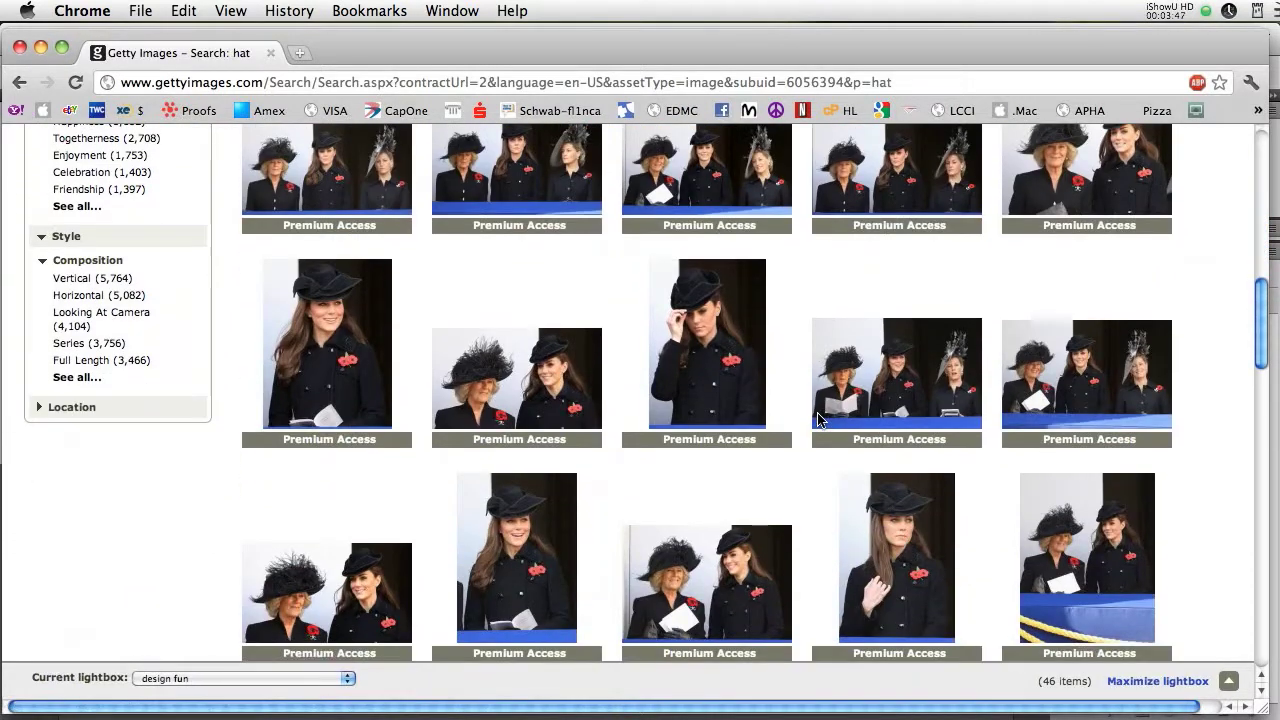
scroll(818, 420, up, 10)
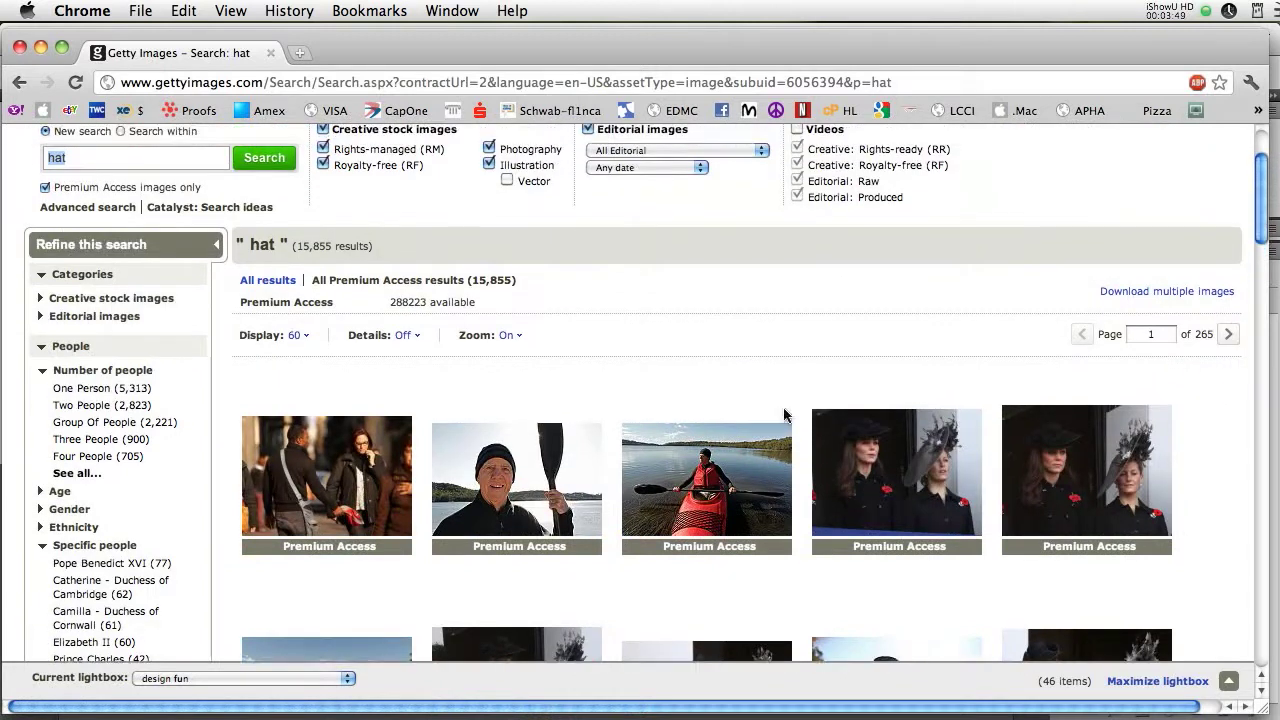
scroll(546, 426, up, 1)
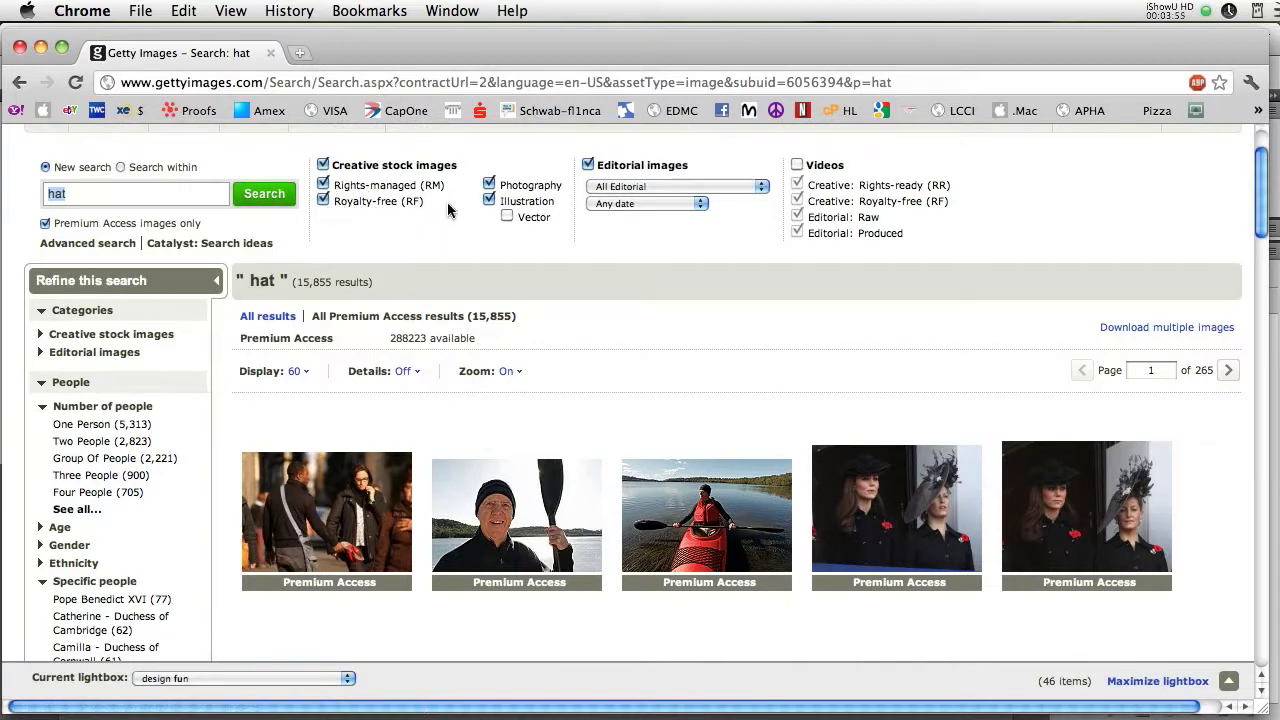
scroll(703, 248, up, 1)
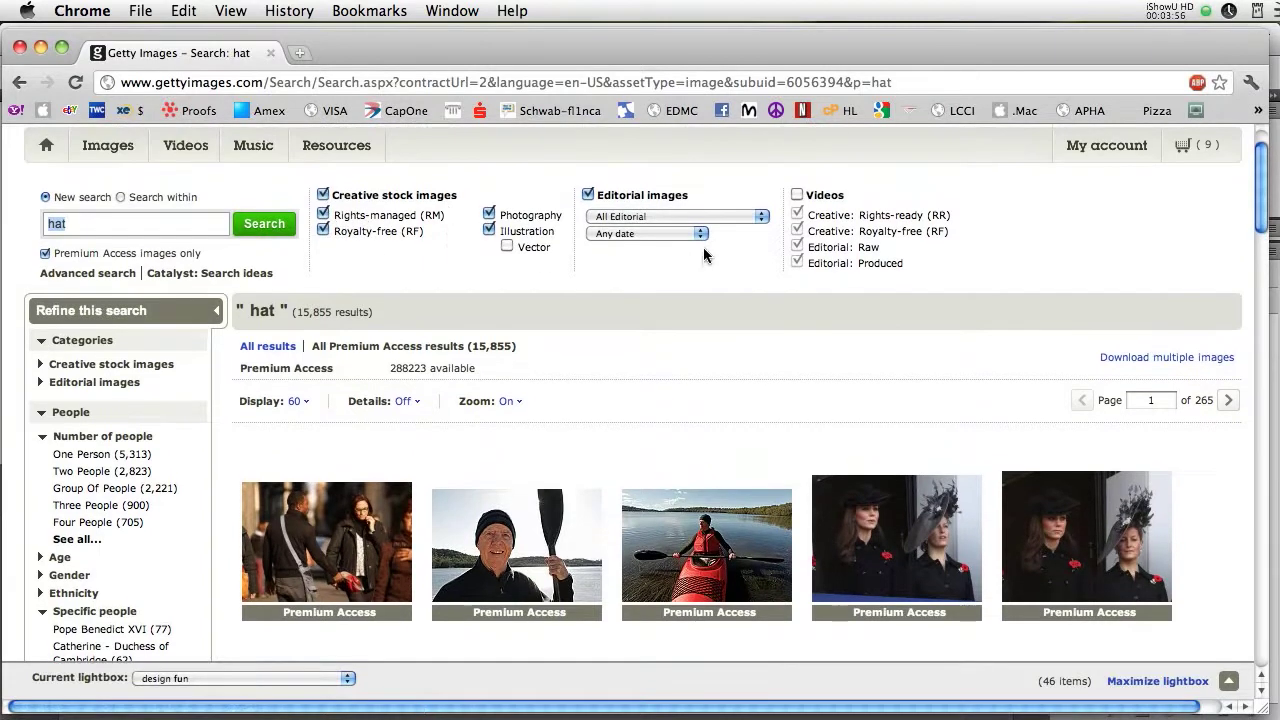
Exclude editorial images from the hat results, browse the creative stock, then switch apps
click(589, 196)
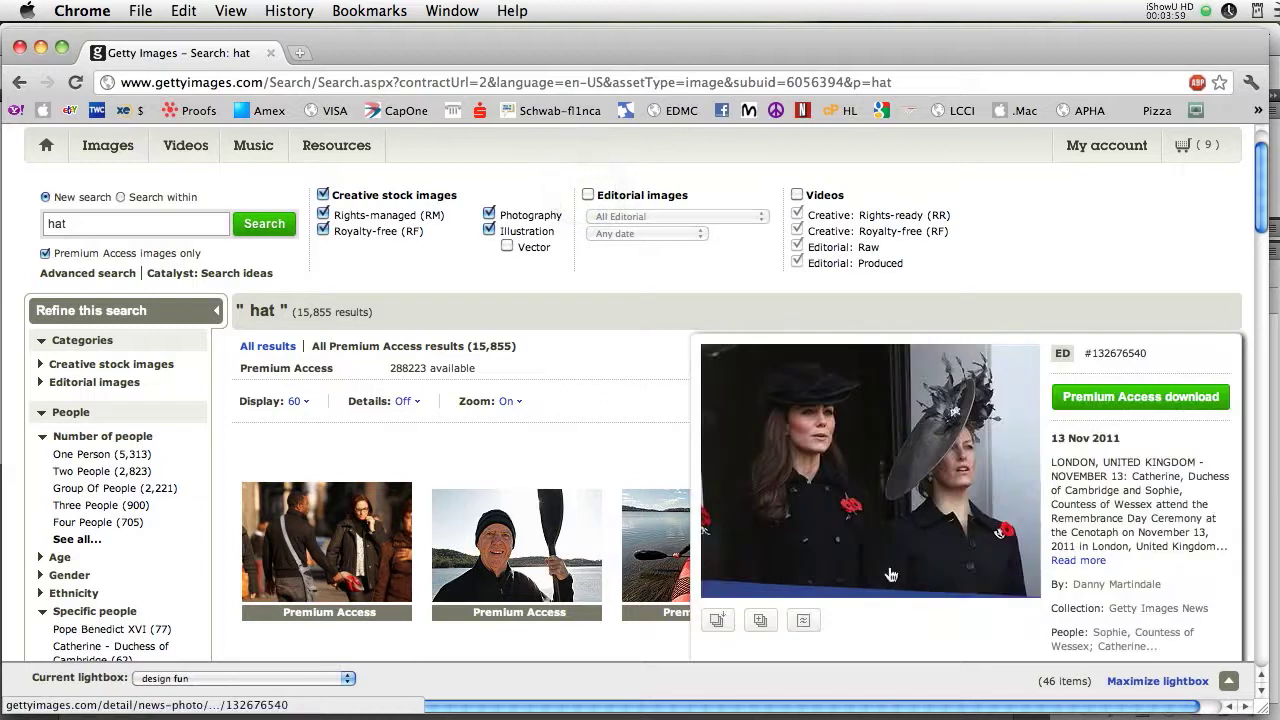
scroll(605, 447, down, 10)
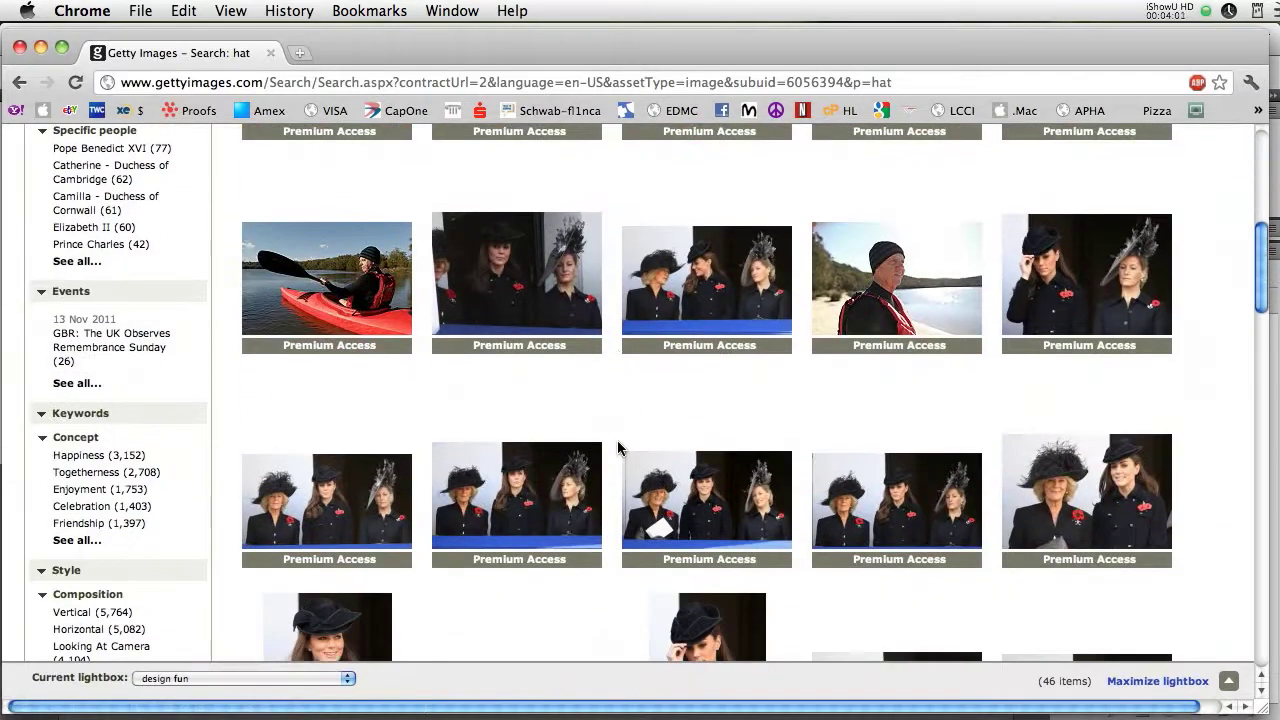
scroll(618, 448, down, 8)
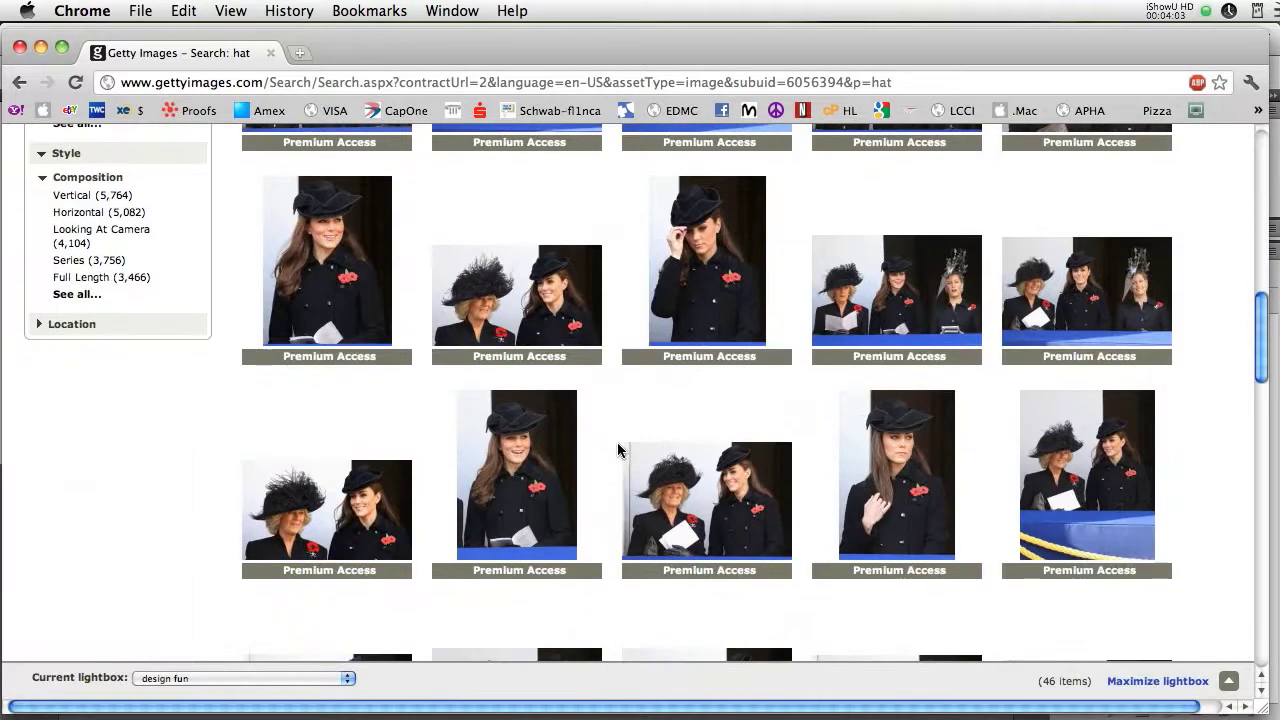
scroll(618, 448, down, 15)
scroll(619, 449, up, 20)
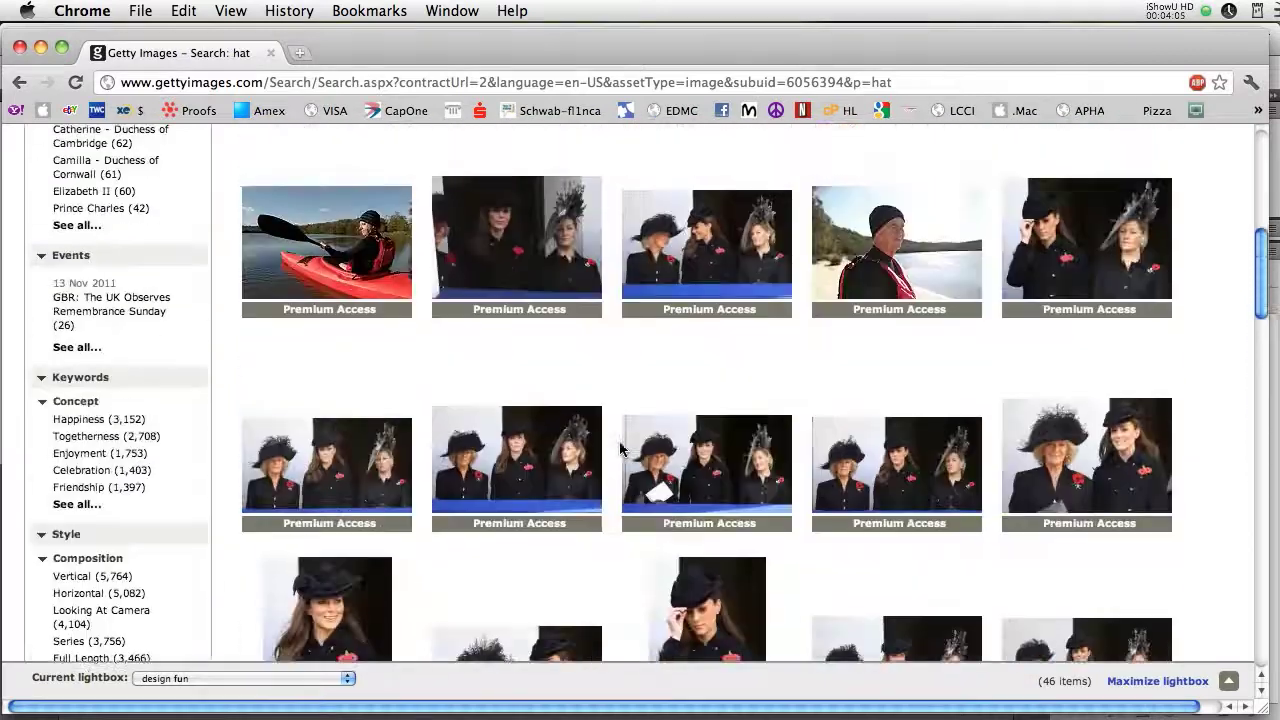
scroll(619, 449, up, 10)
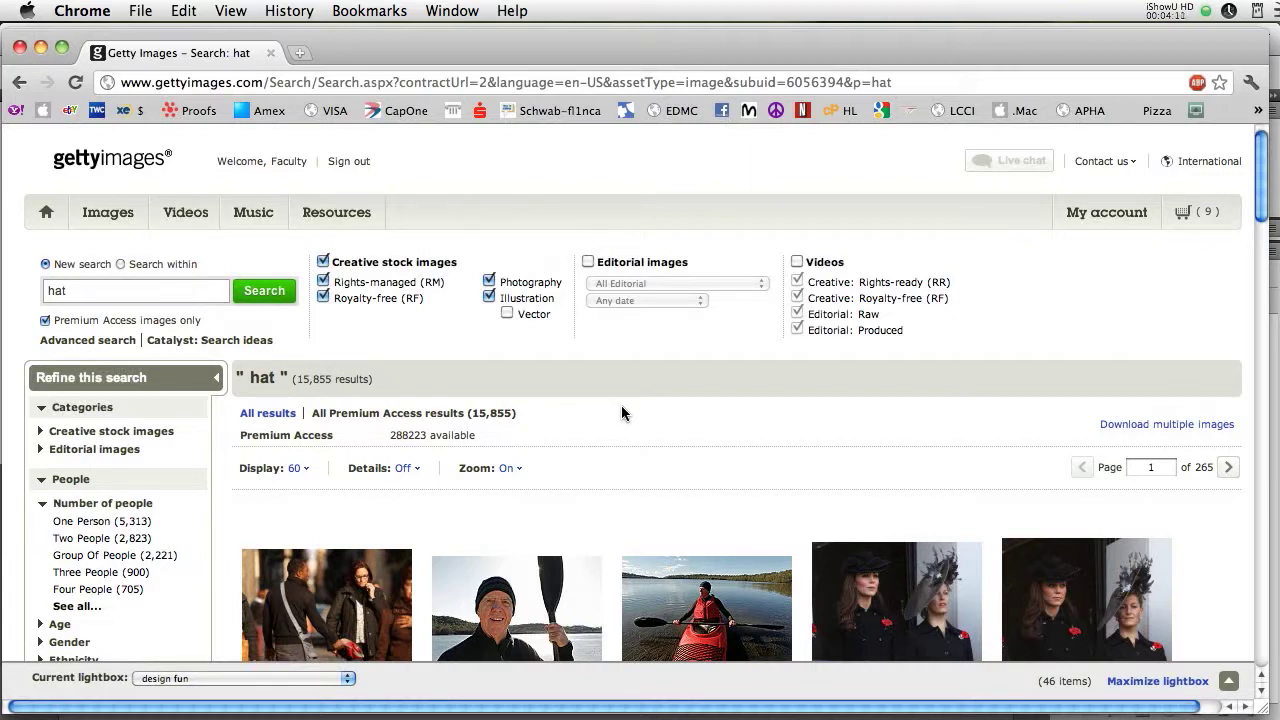
mouse_move(509, 591)
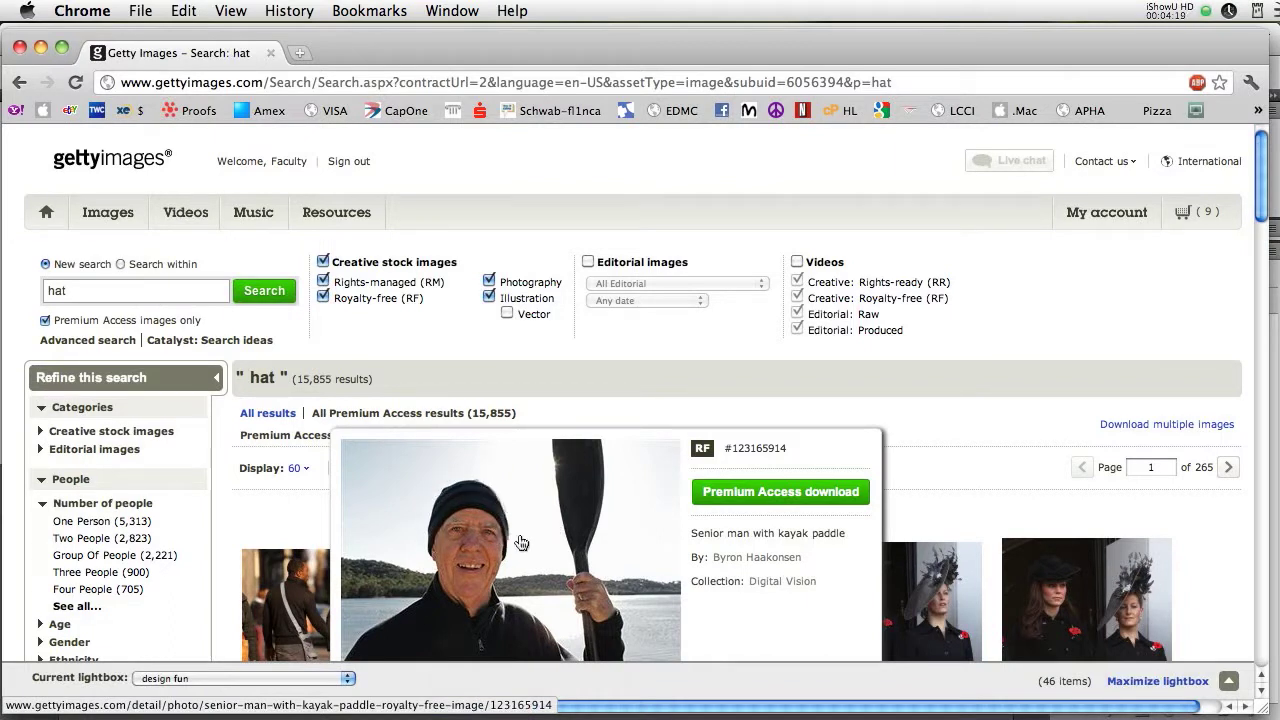
mouse_move(908, 570)
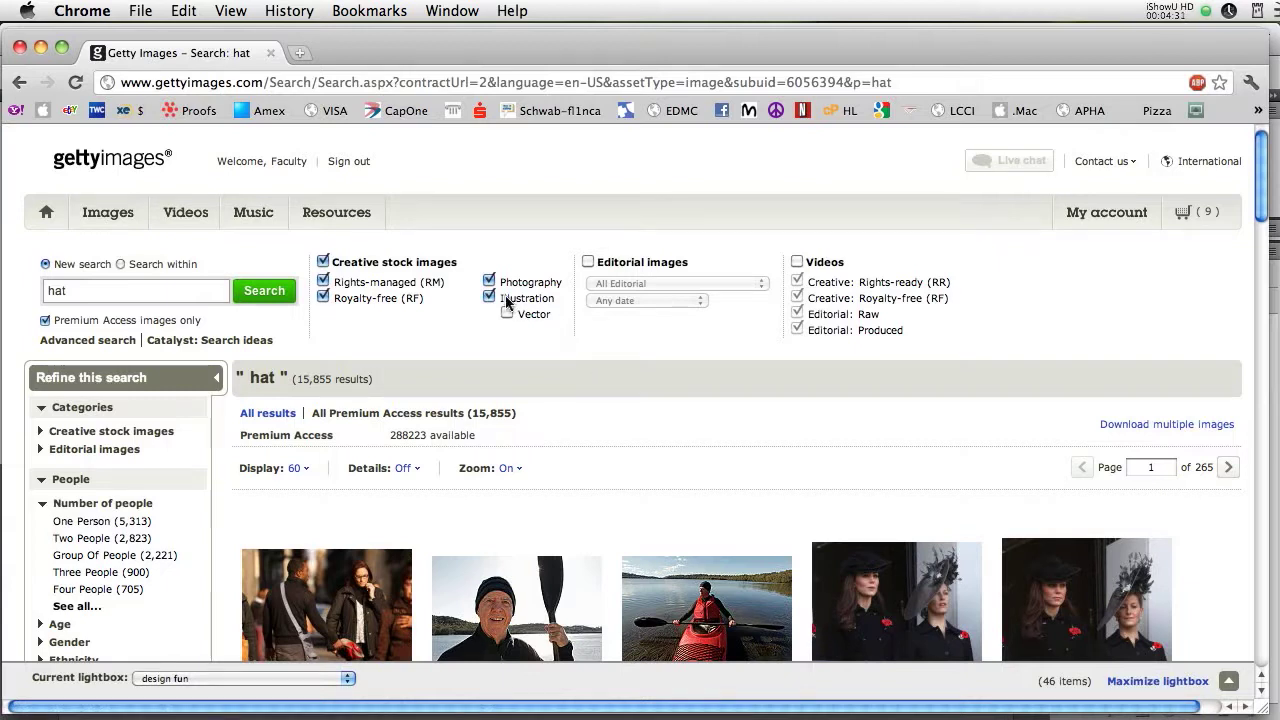
key(super+Tab)
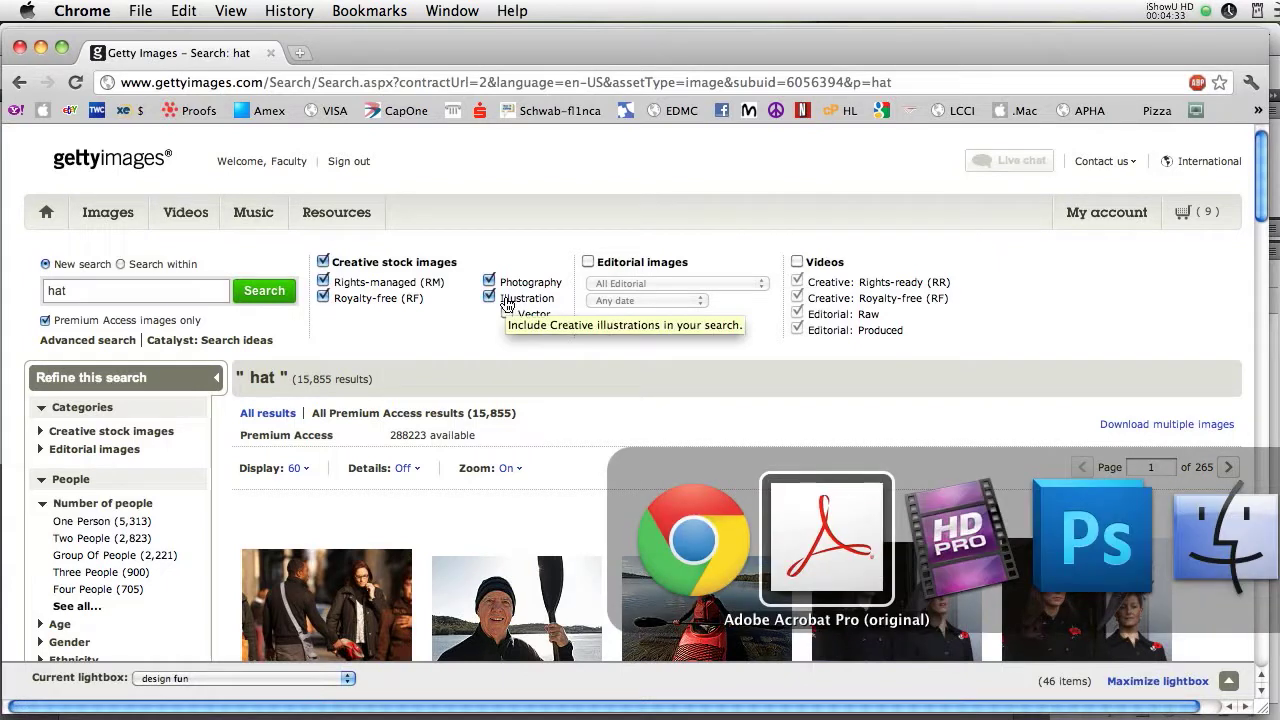
Bring Photoshop forward and preview the curtain, beach and portrait files in the Open dialog
key(super+Tab)
key(super+Tab)
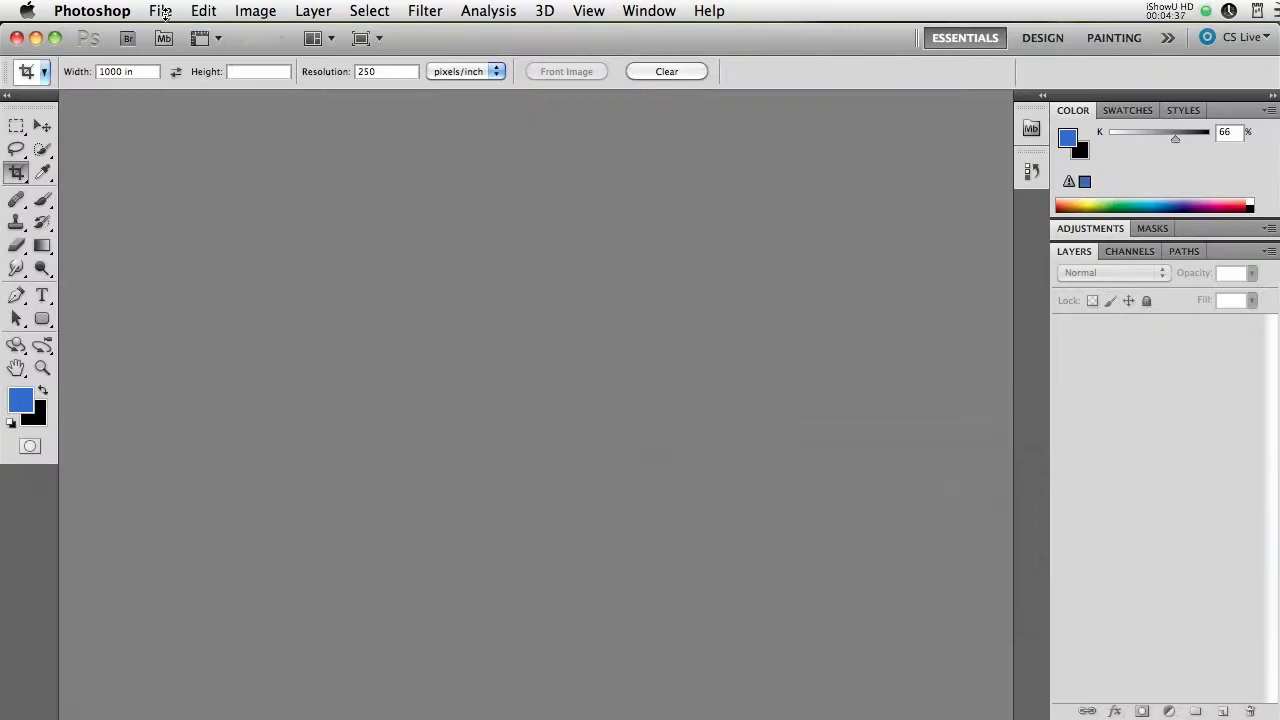
click(162, 11)
click(172, 48)
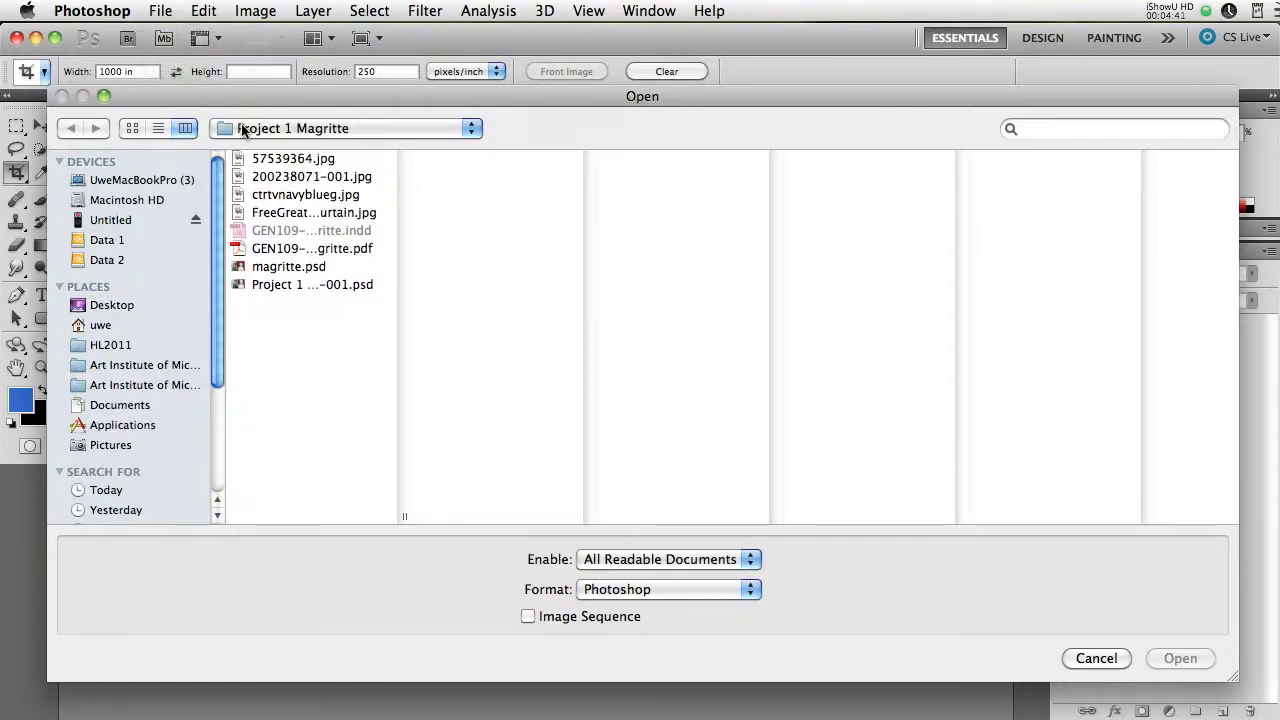
click(273, 196)
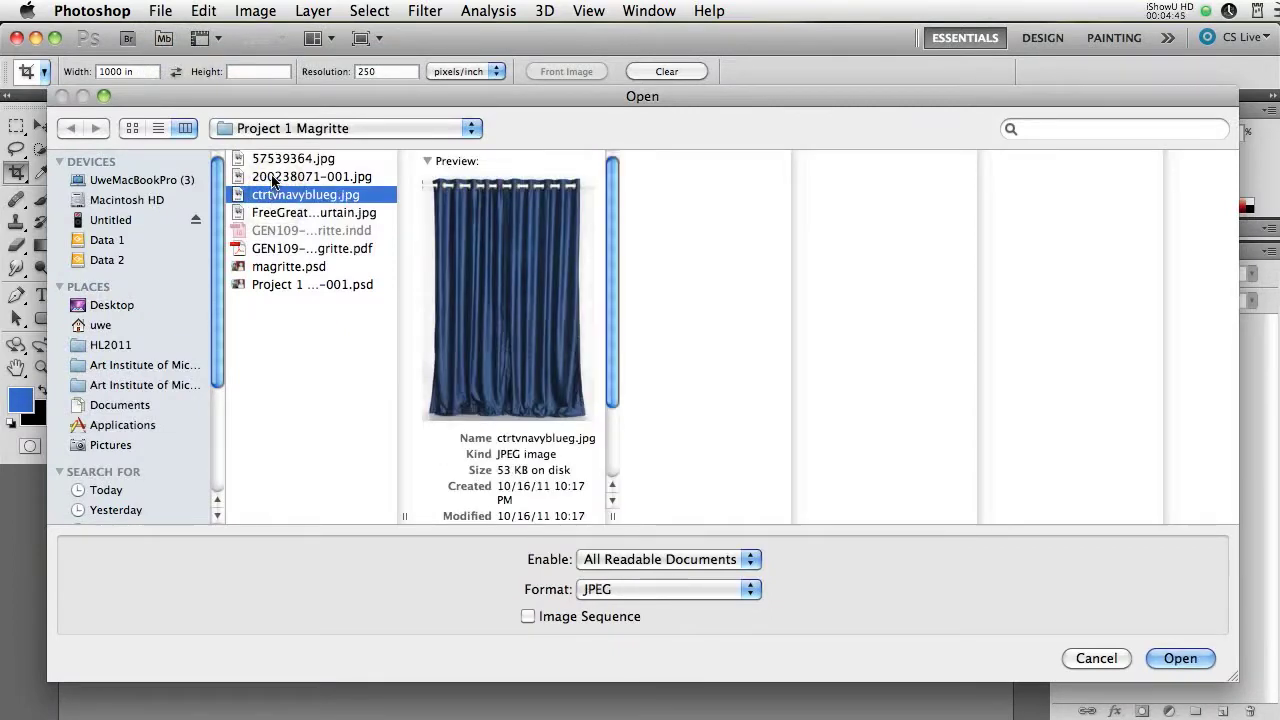
click(271, 174)
click(272, 159)
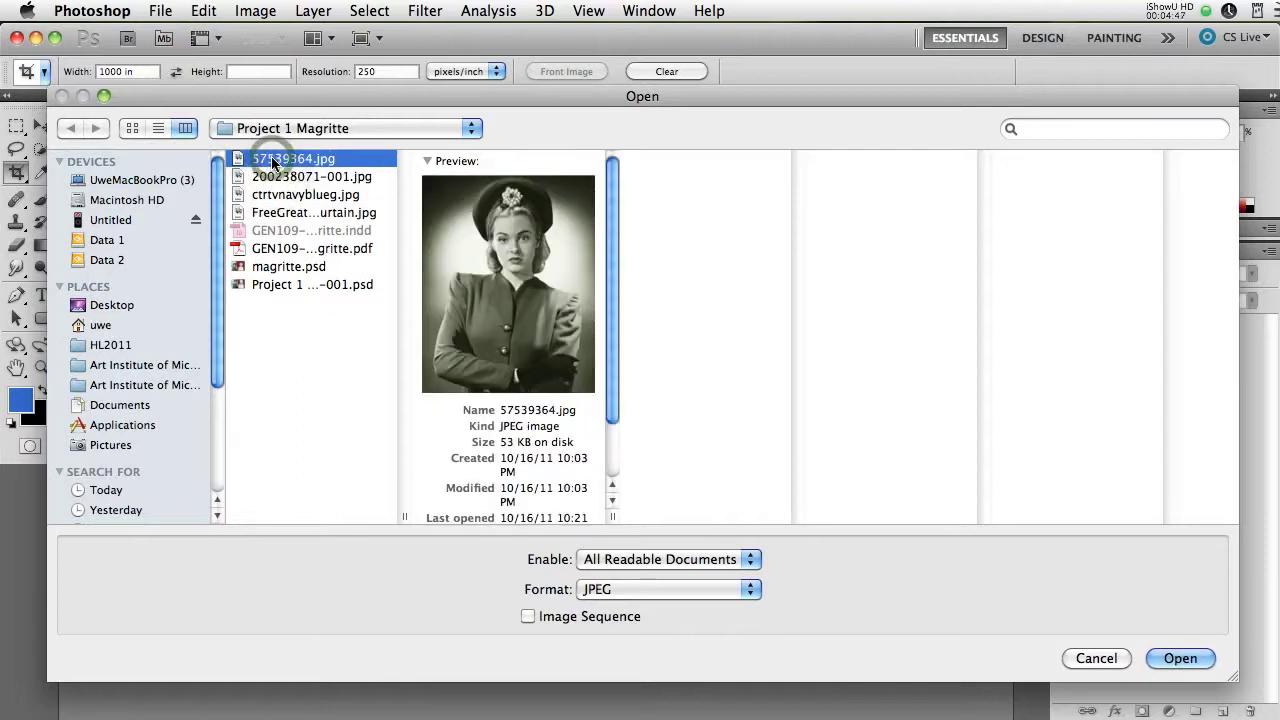
click(272, 176)
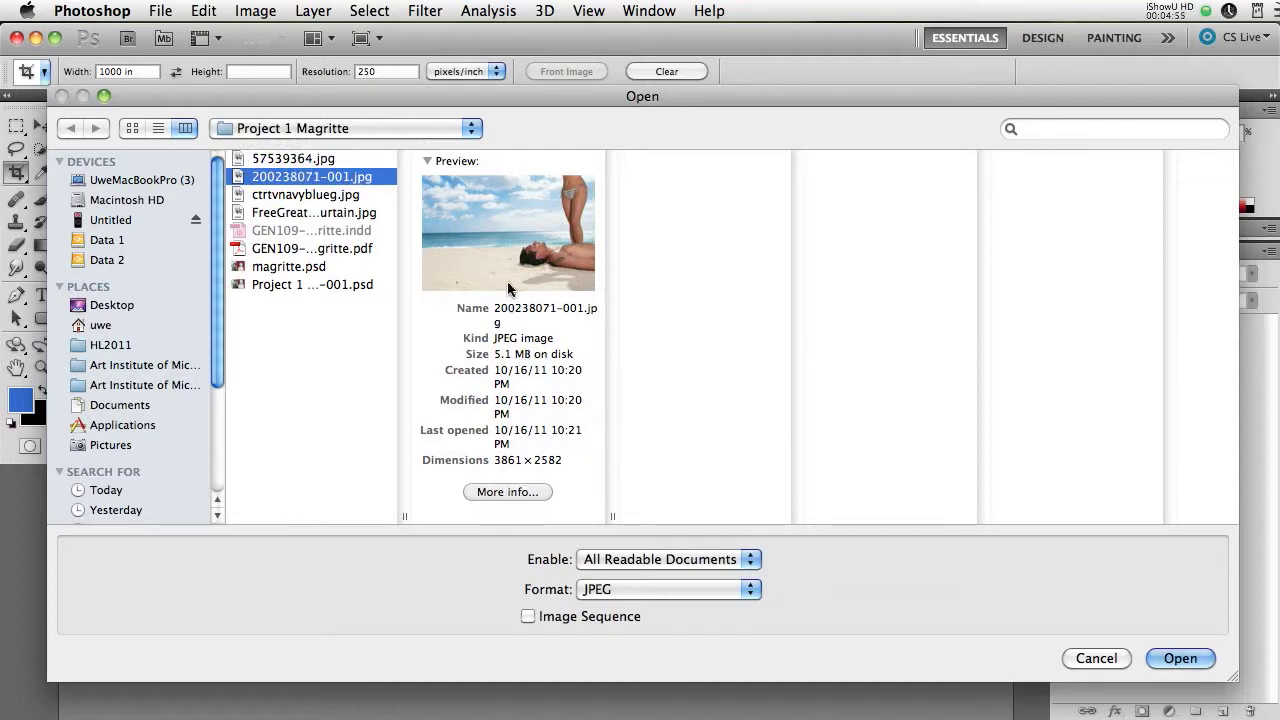
click(285, 196)
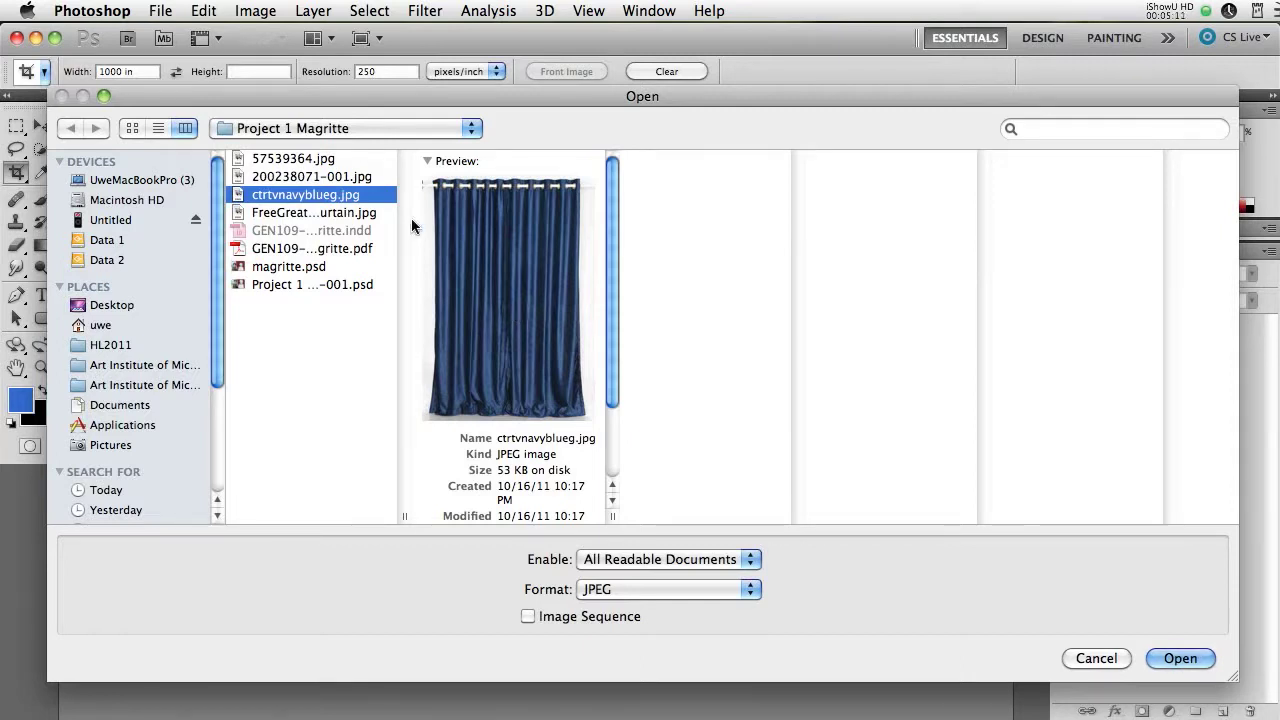
Select 57539364.jpg, 200238071-001.jpg and ctrtvnavyblueg.jpg together and open them
click(290, 159)
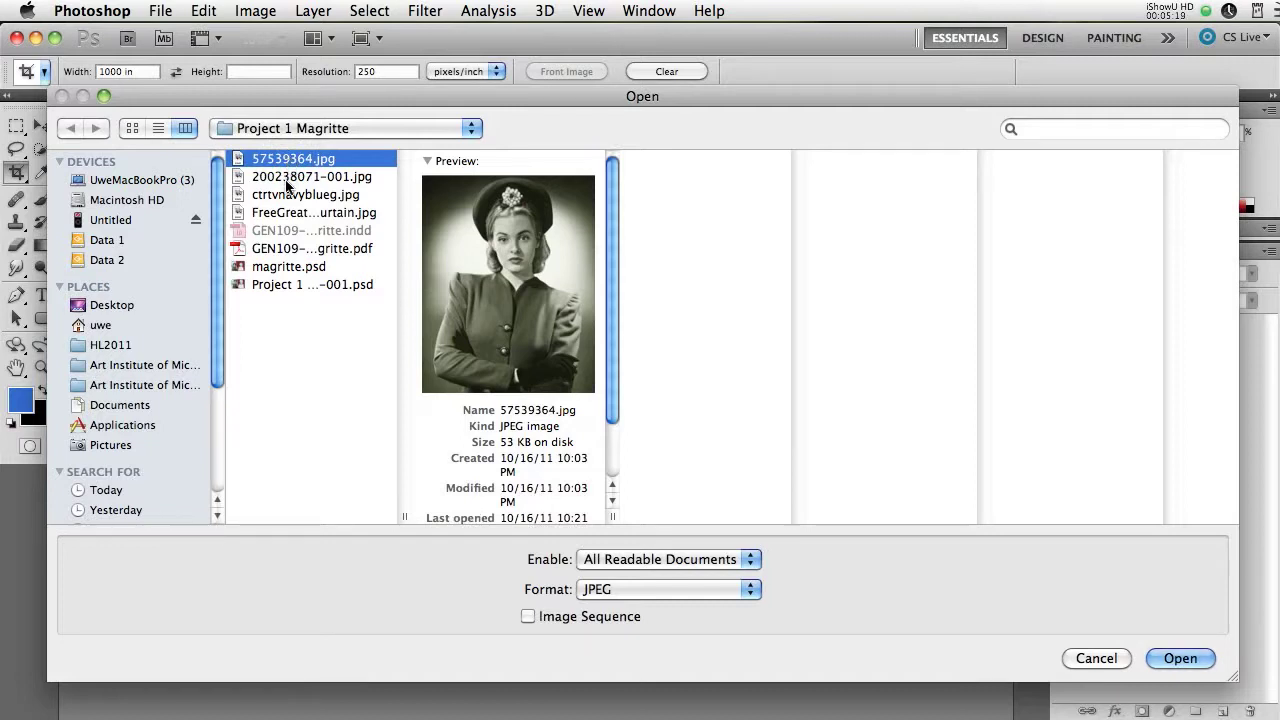
shift+click(286, 196)
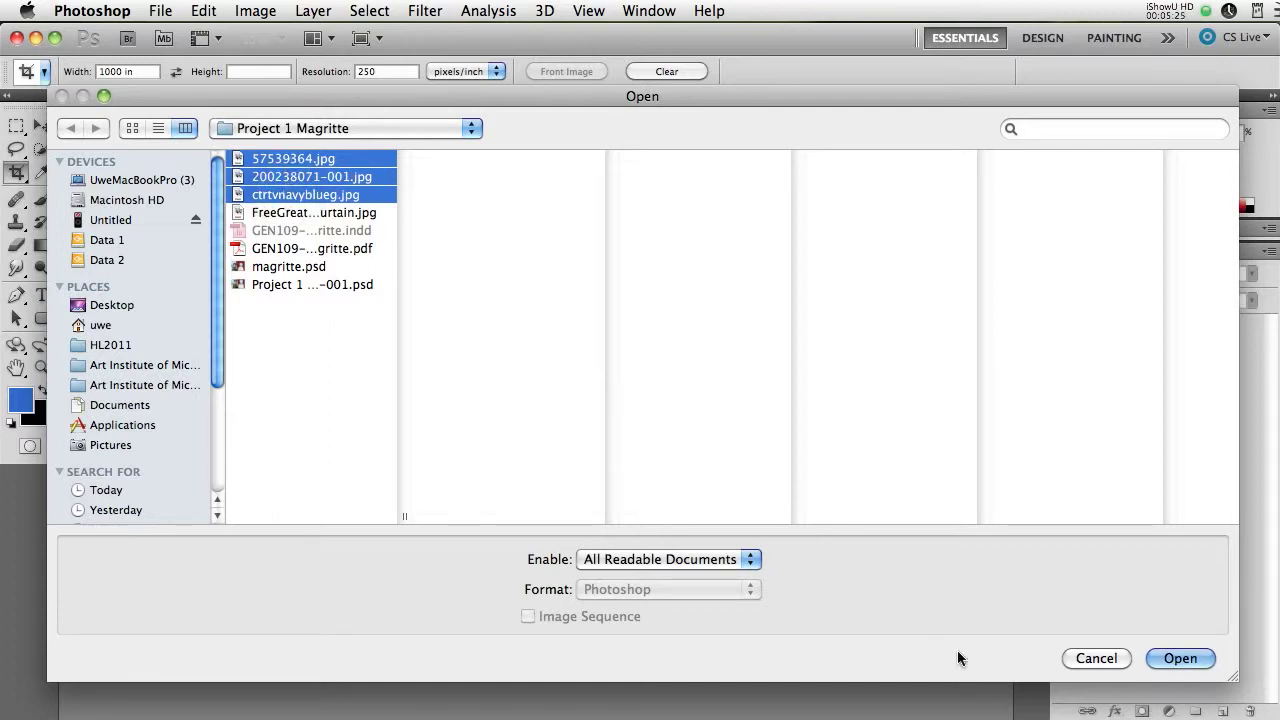
click(1176, 661)
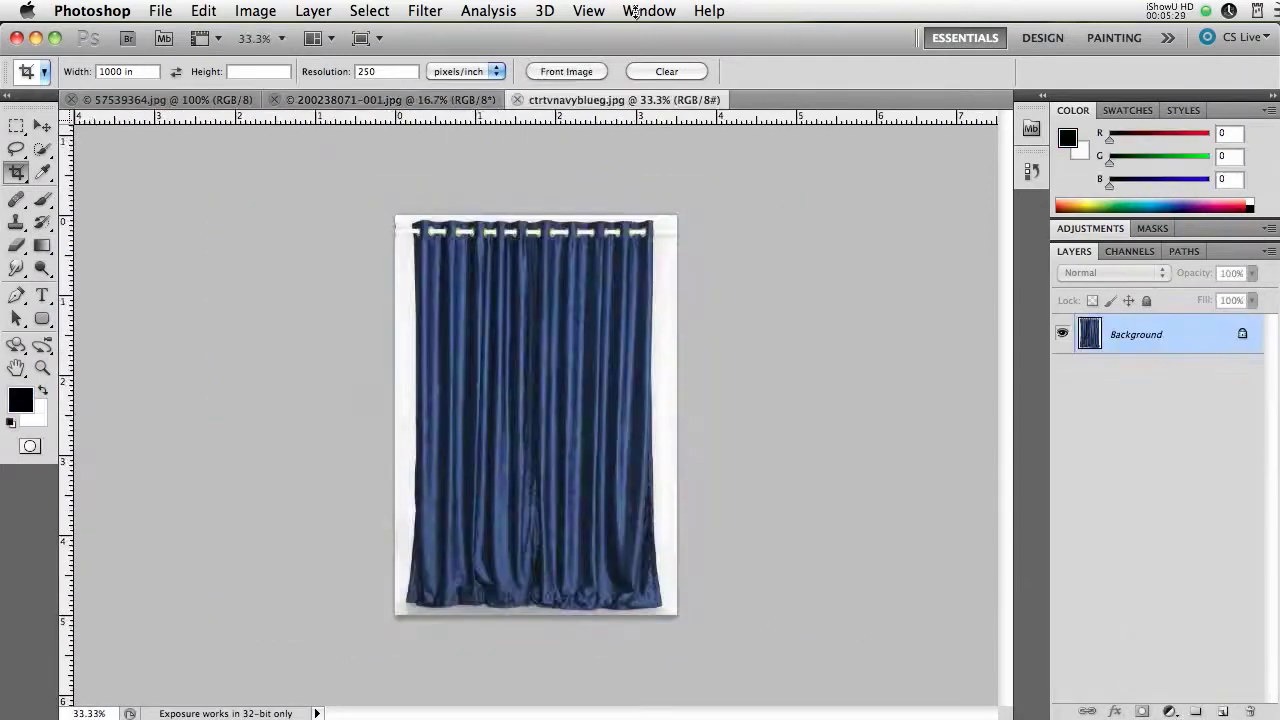
Tile the three documents side by side and zoom out so the whole beach photo shows
click(648, 11)
mouse_move(760, 35)
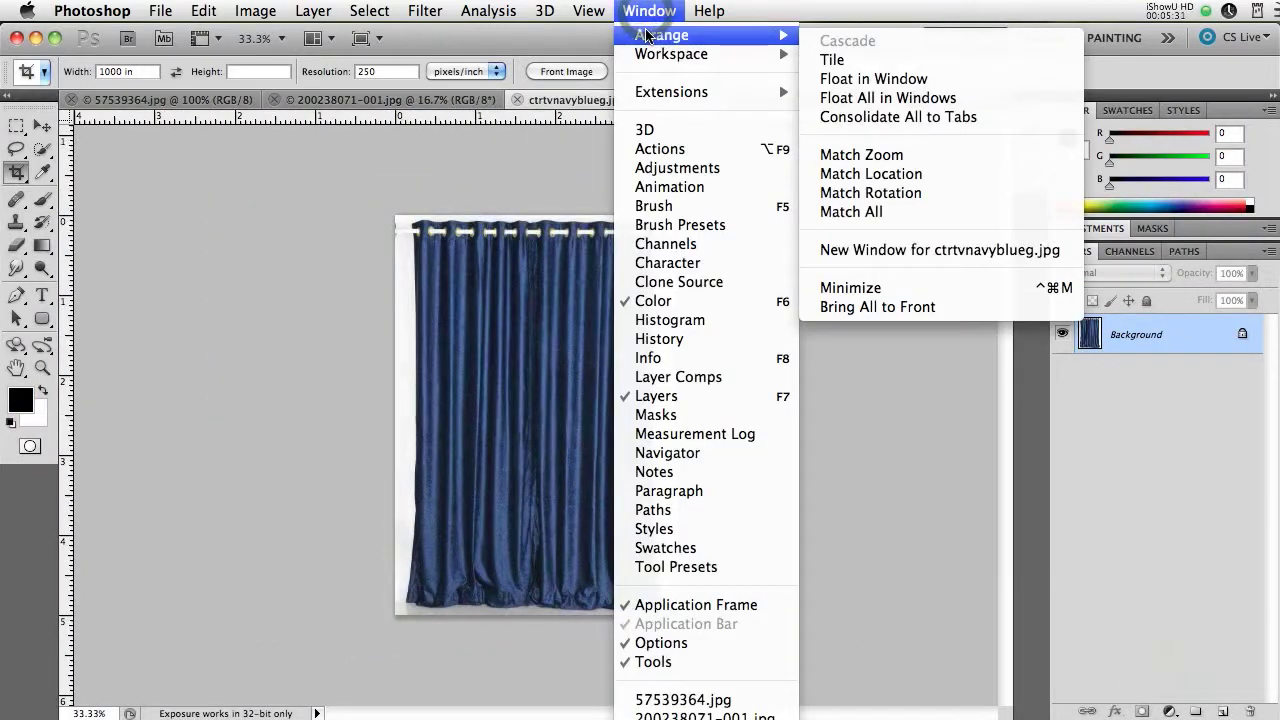
click(860, 60)
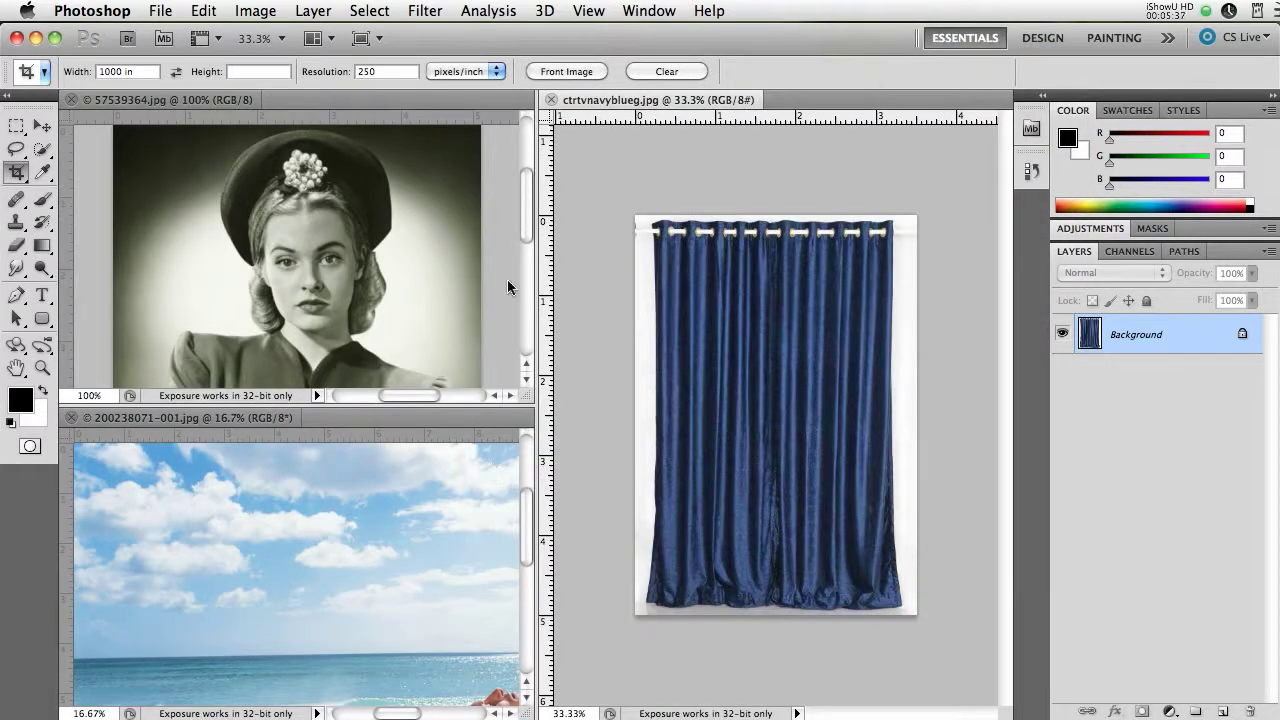
click(421, 460)
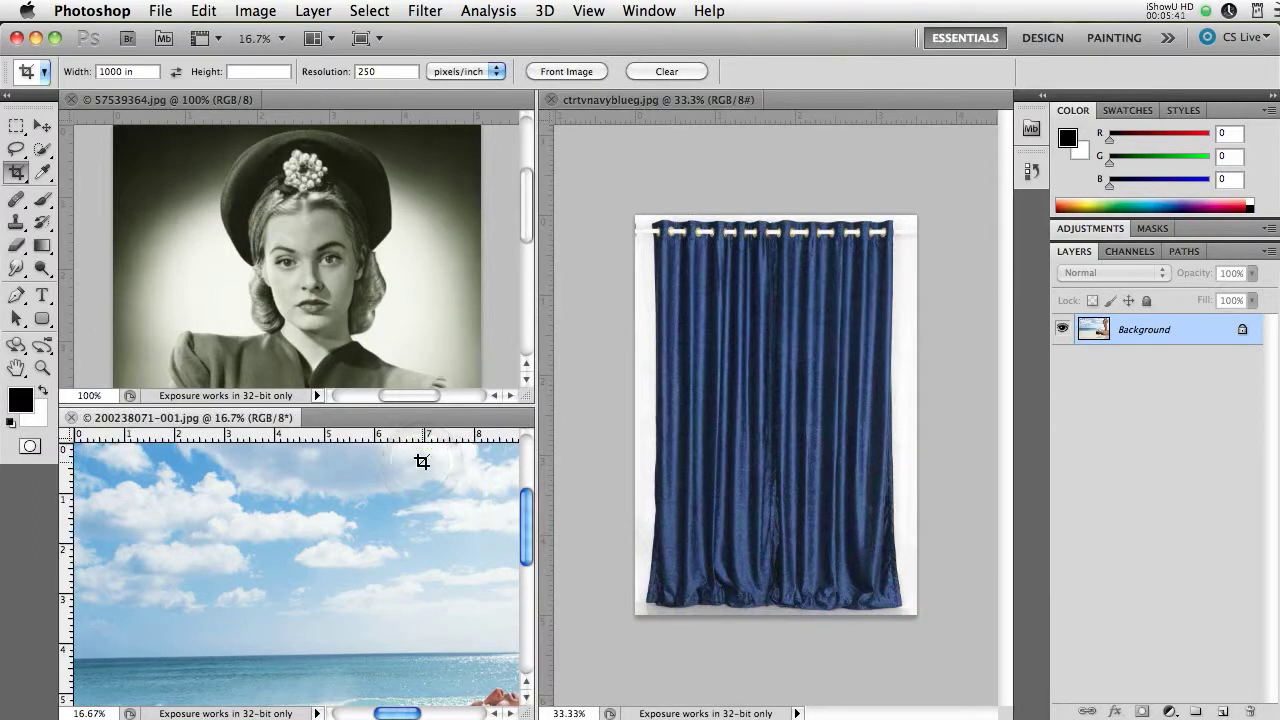
key(super+minus)
key(super+minus)
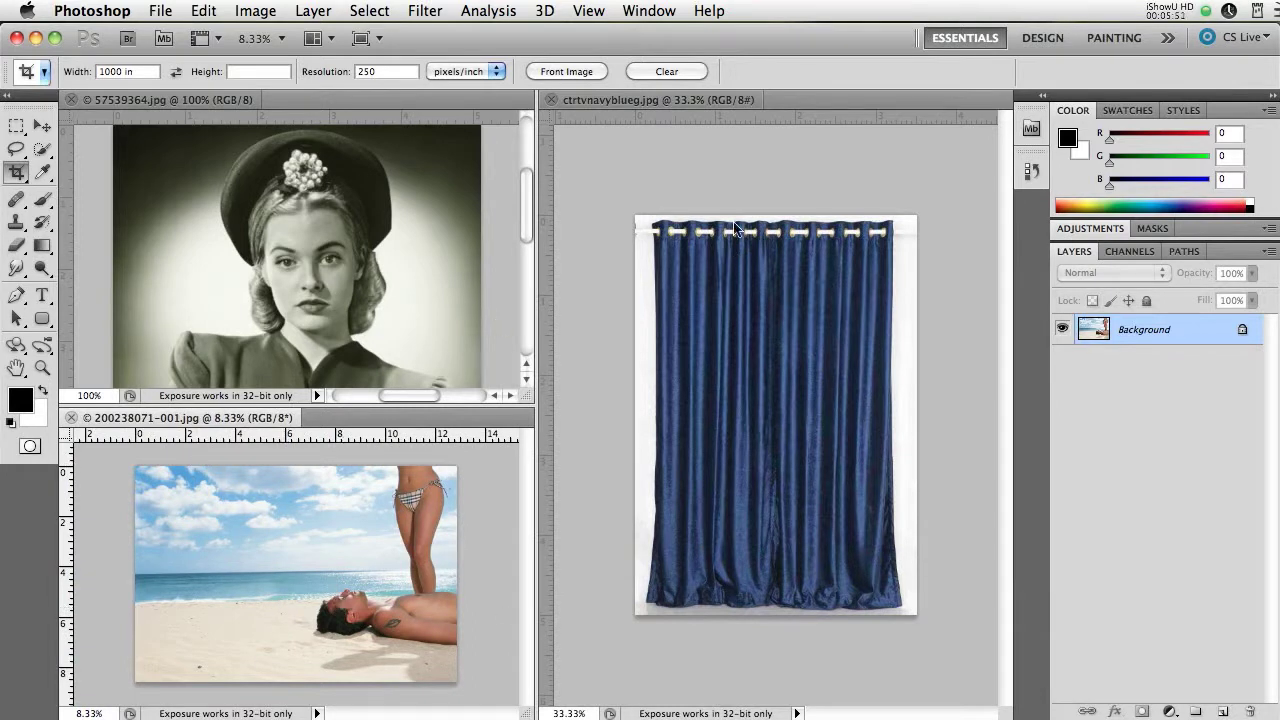
Drag the navy blue curtain image into the beach photo as a new layer
click(759, 176)
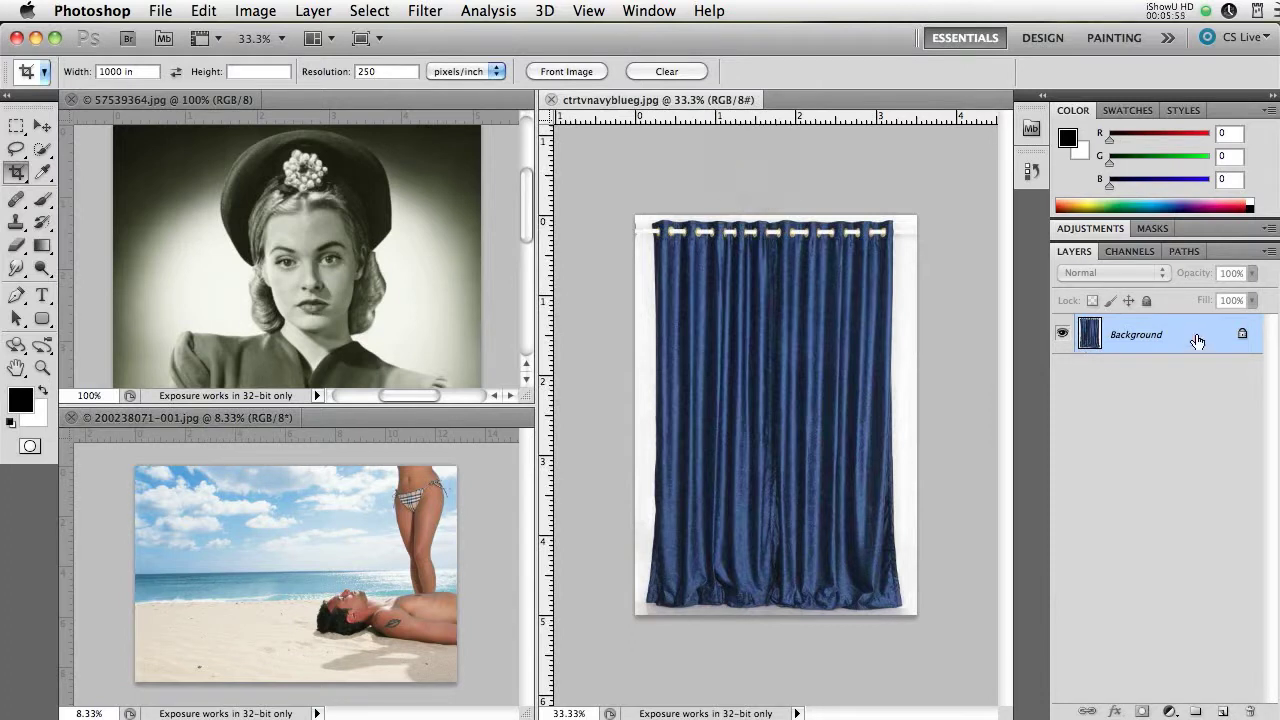
drag(1197, 338, 362, 612)
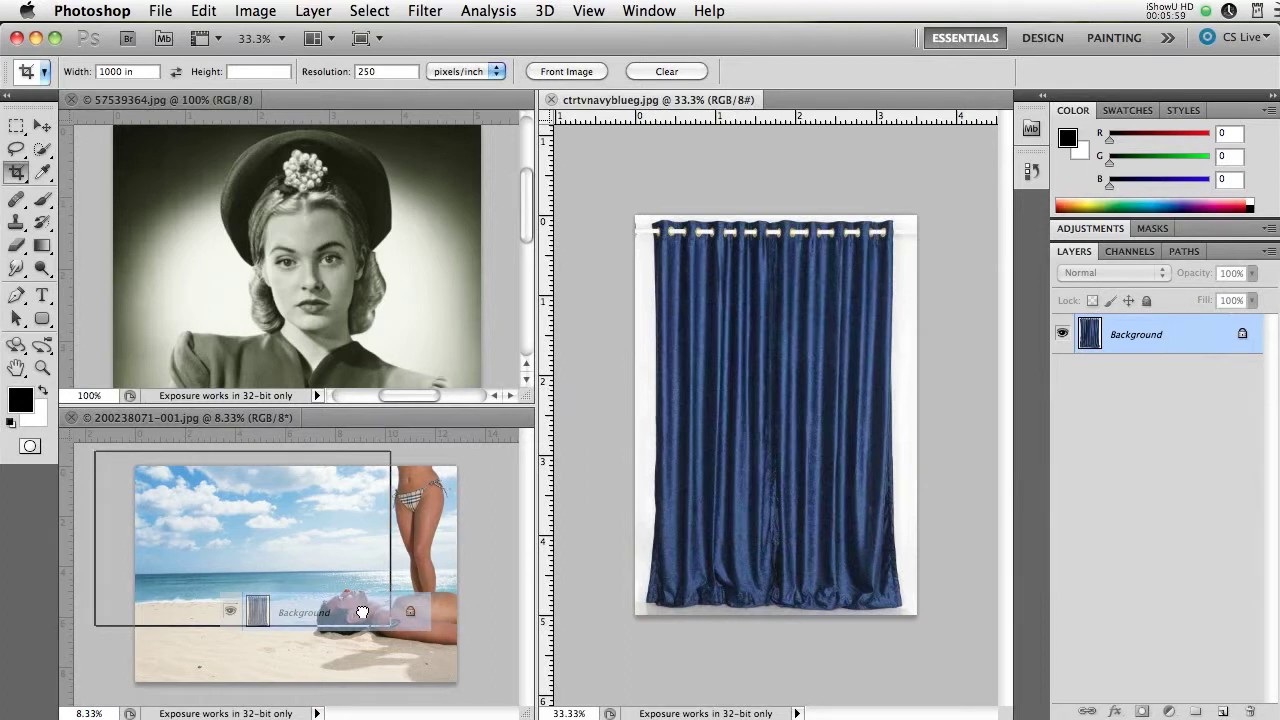
drag(362, 612, 362, 612)
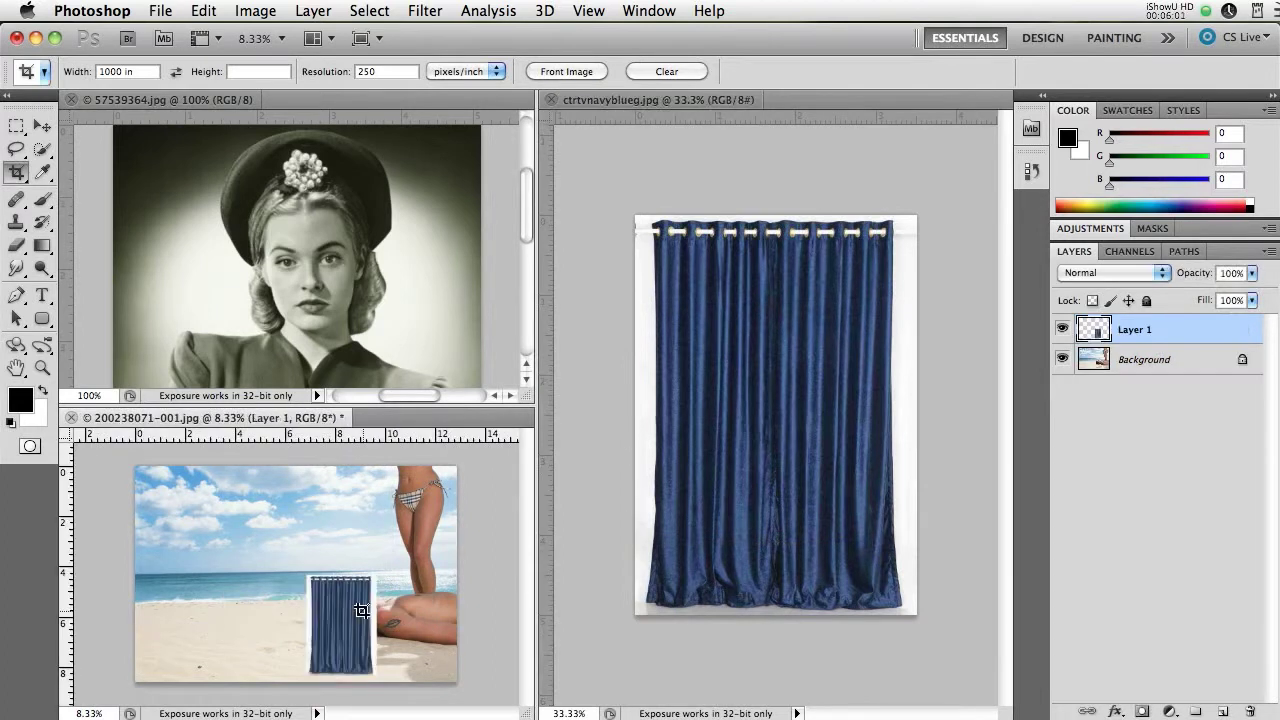
Drag the woman portrait into the beach photo, accept the profile conversion, and close the portrait
click(343, 95)
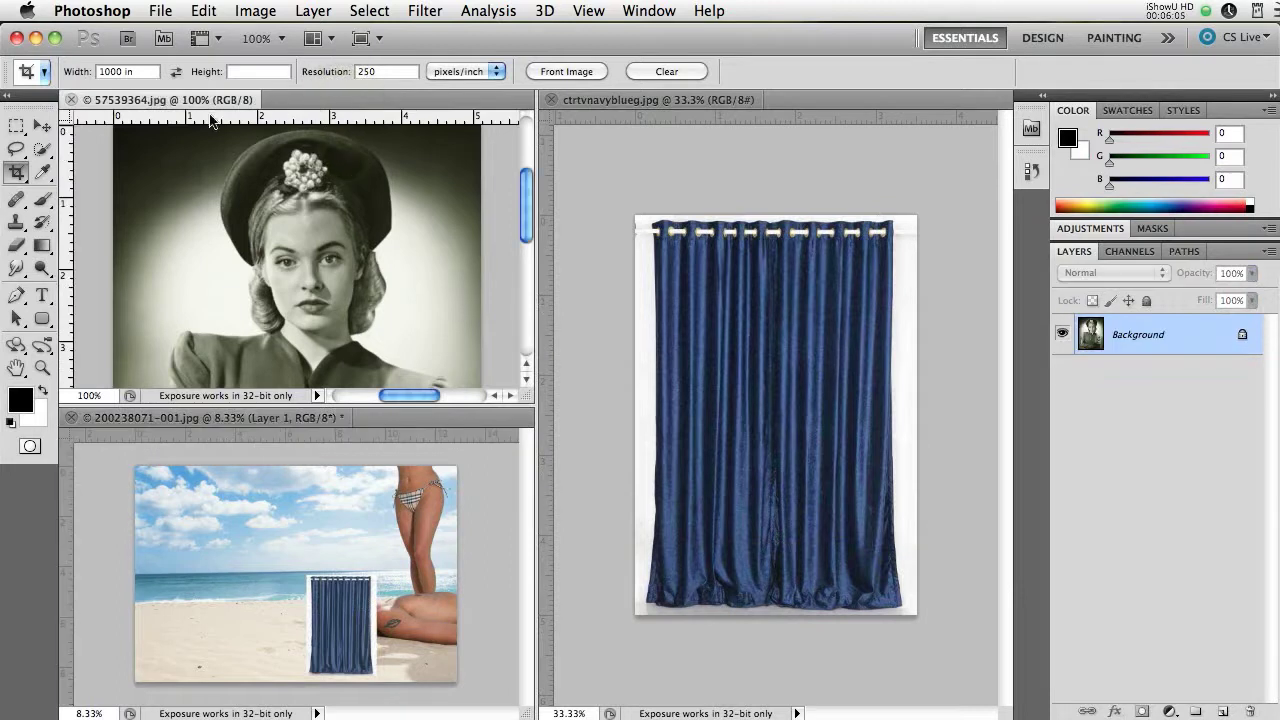
drag(1193, 345, 279, 569)
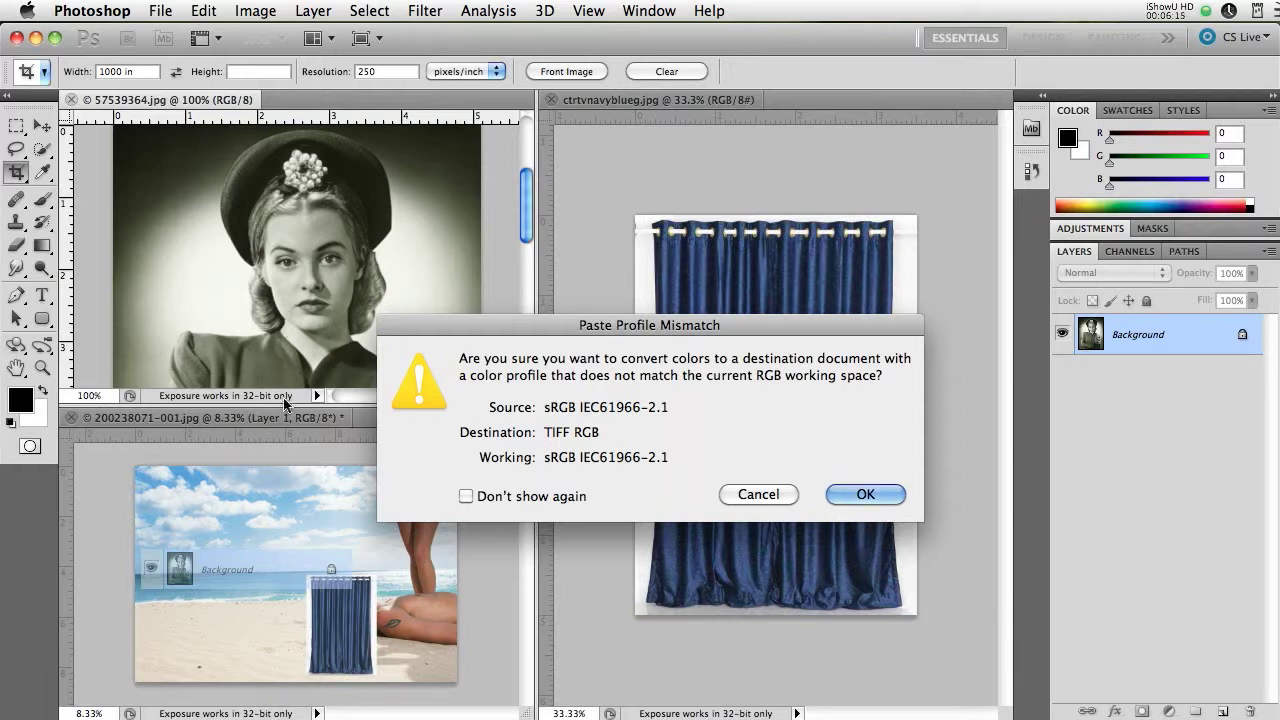
click(839, 494)
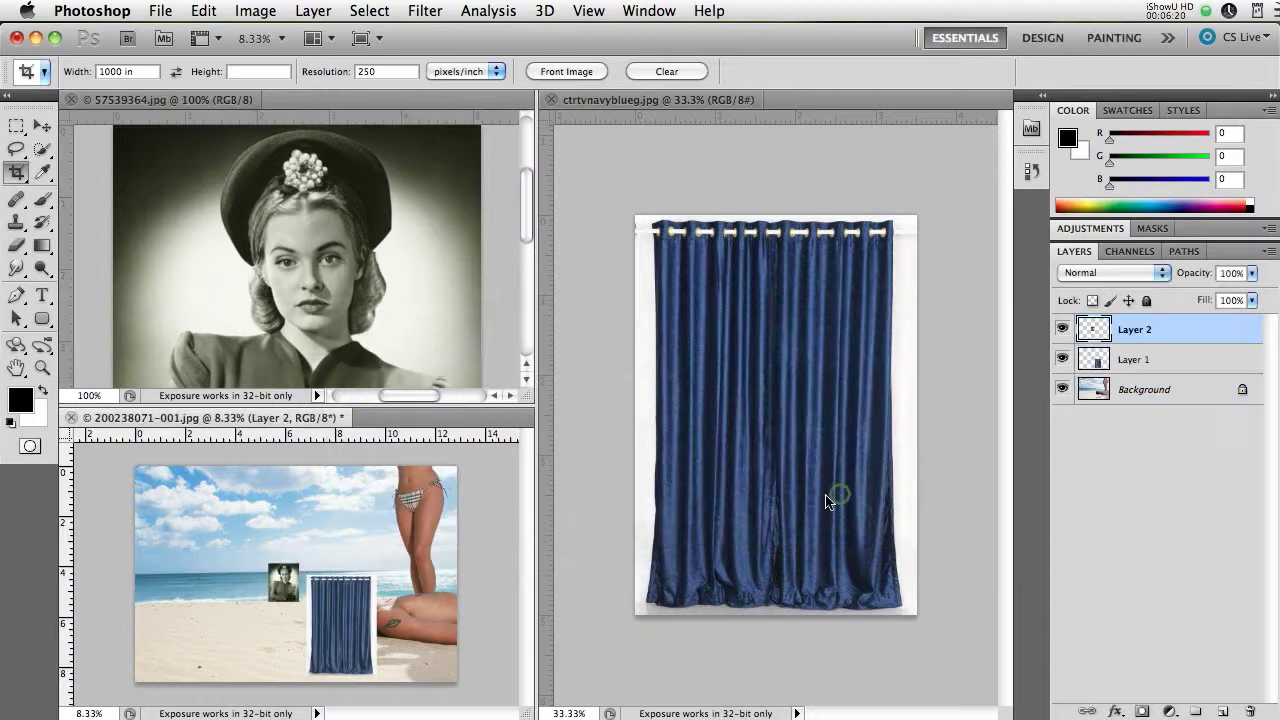
click(71, 100)
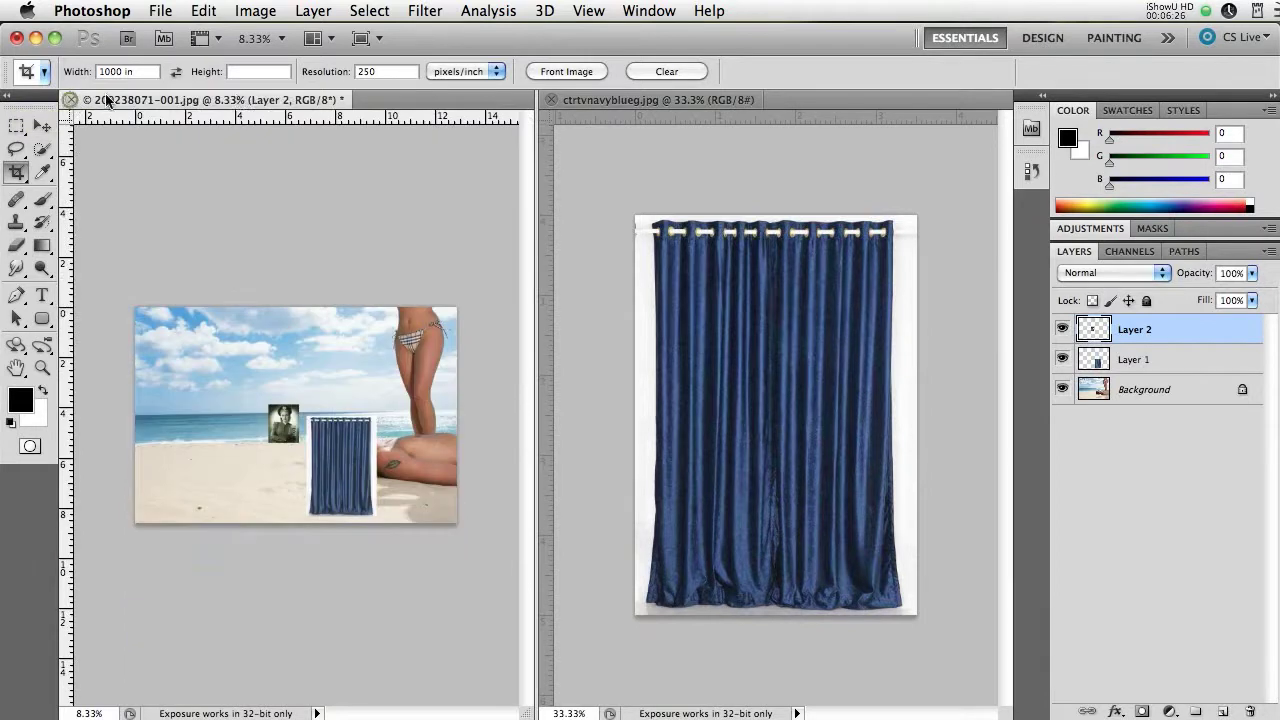
Close the curtain source, readjust the beach composite's zoom, and begin converting Background to a layer
click(552, 100)
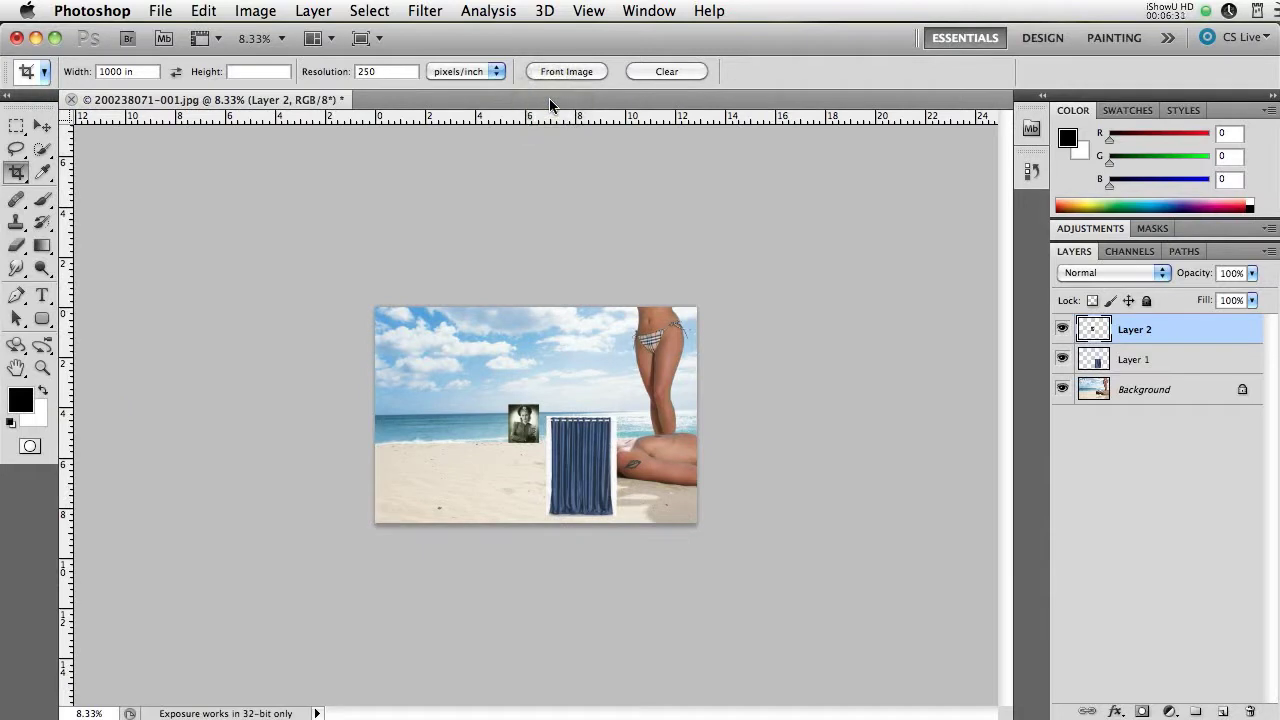
key(super+equal)
key(super+equal)
key(super+equal)
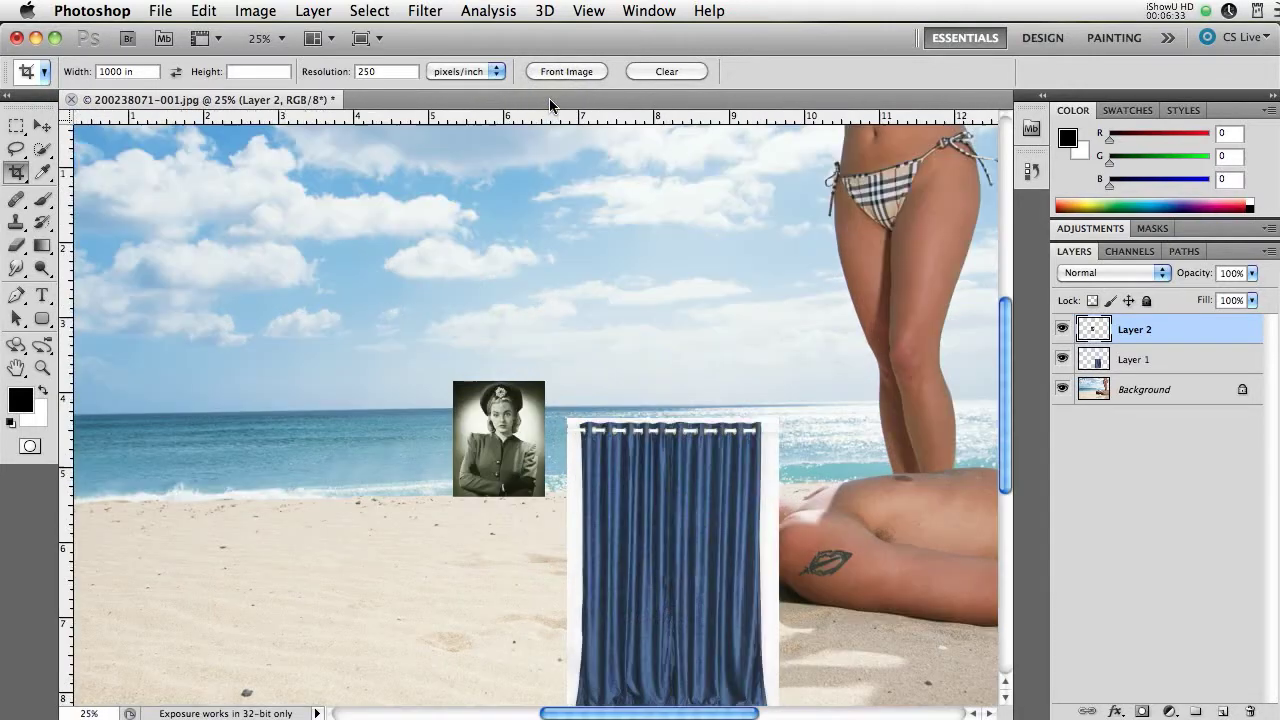
key(super+equal)
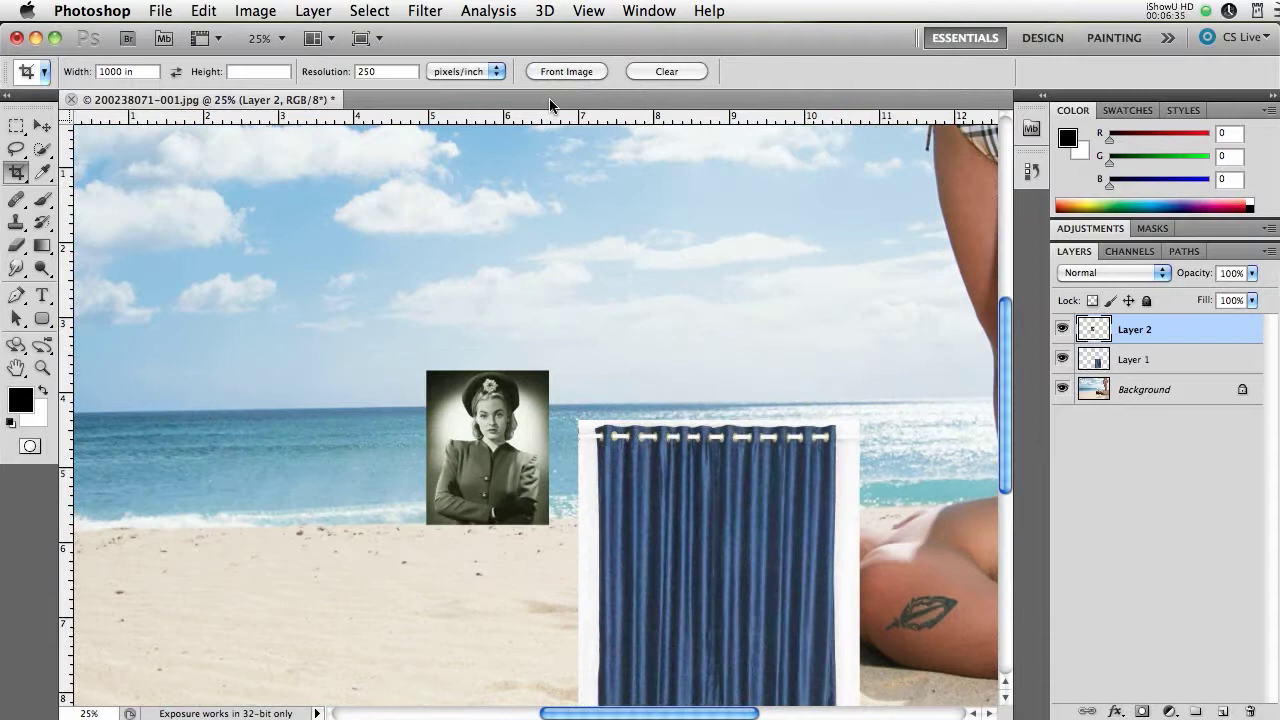
key(super+minus)
key(super+minus)
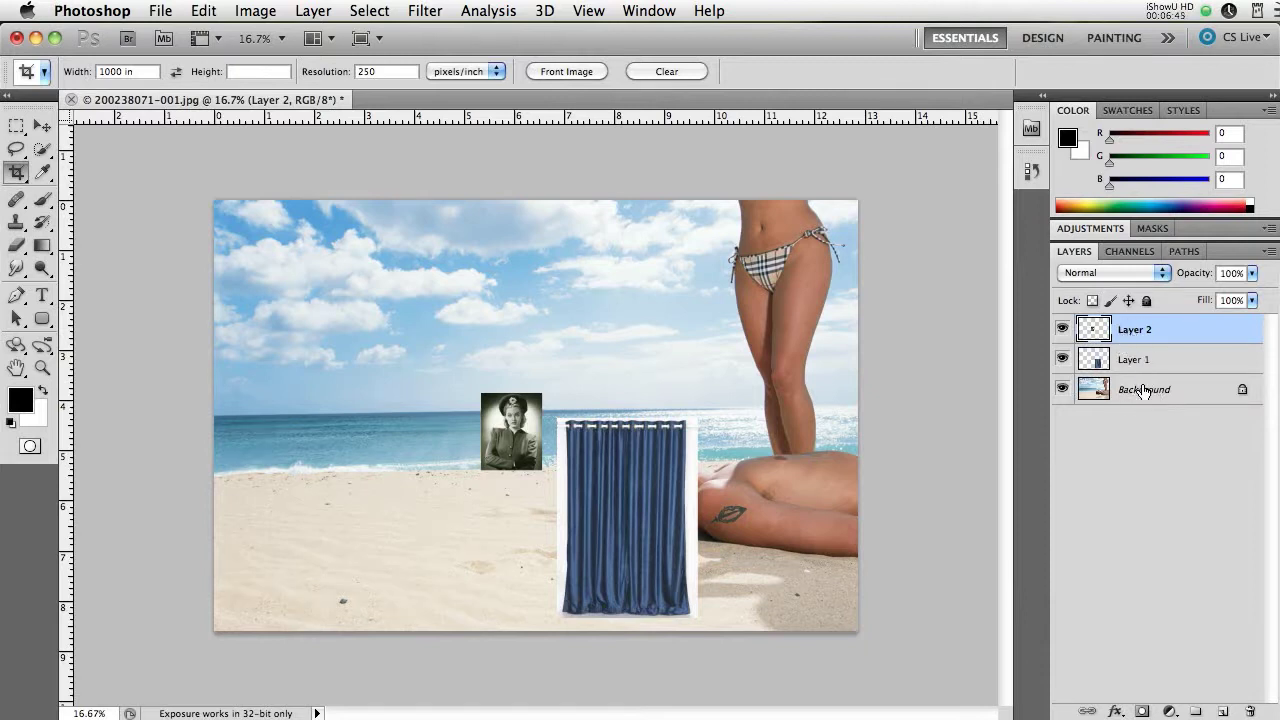
double_click(1143, 389)
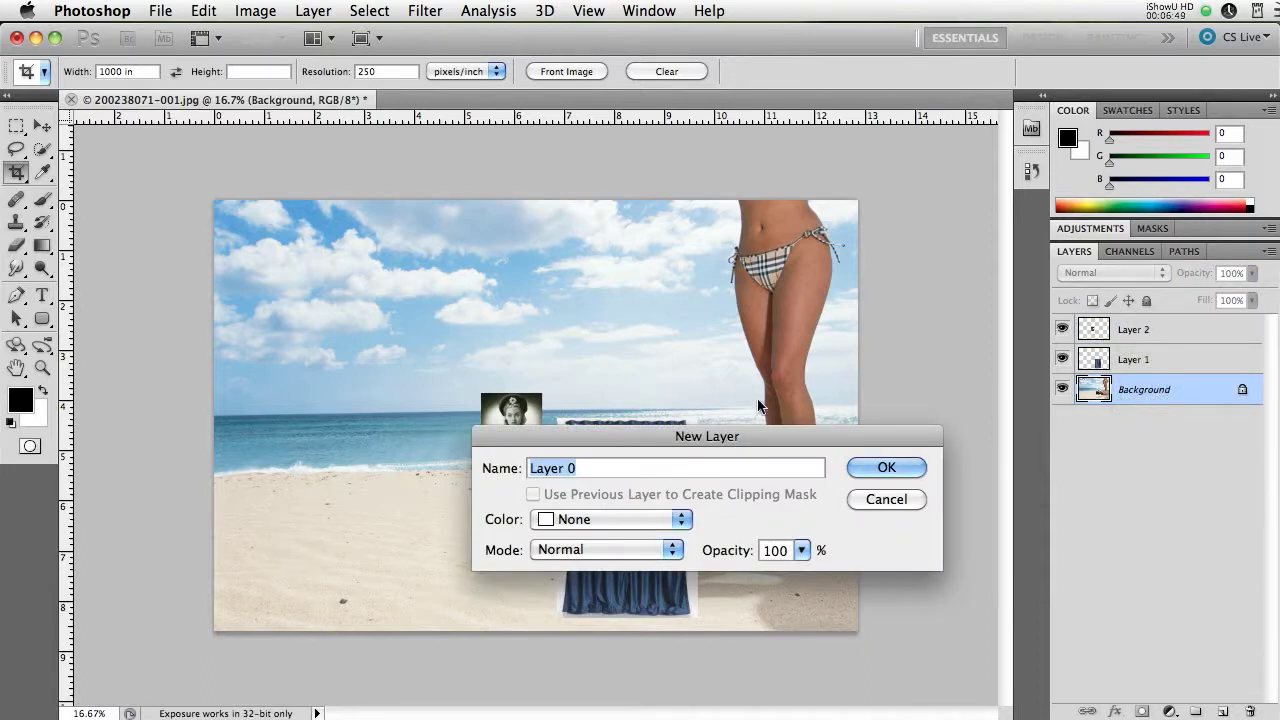
text(Beach scene)
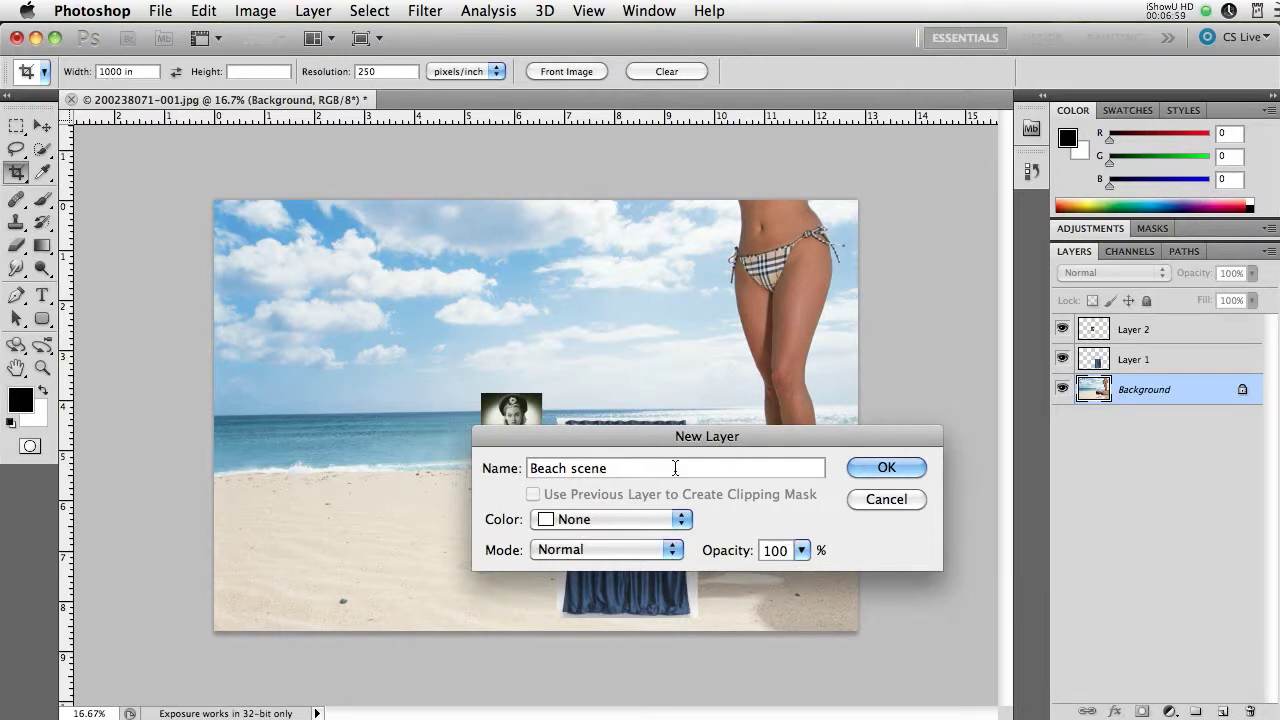
text(200238071-001)
click(884, 468)
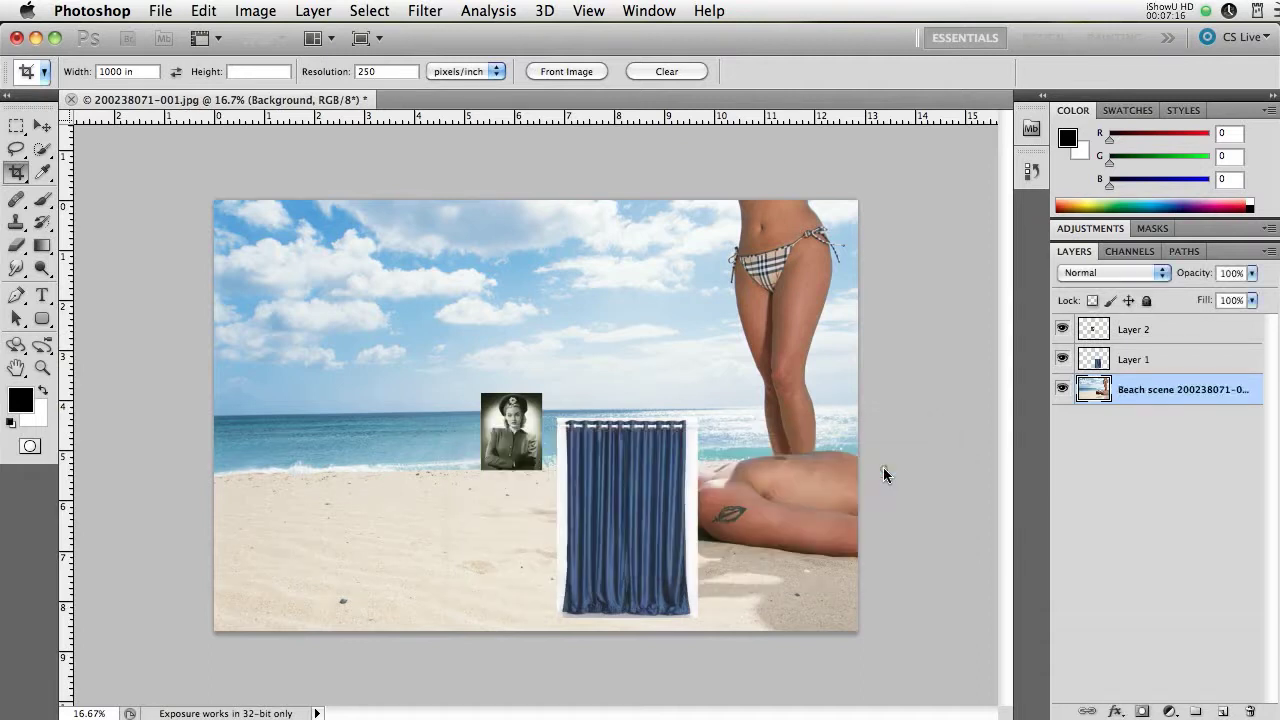
Rename Layer 1 to 'Curtain' and Layer 2 to 'Person', then select the Person layer
double_click(1133, 359)
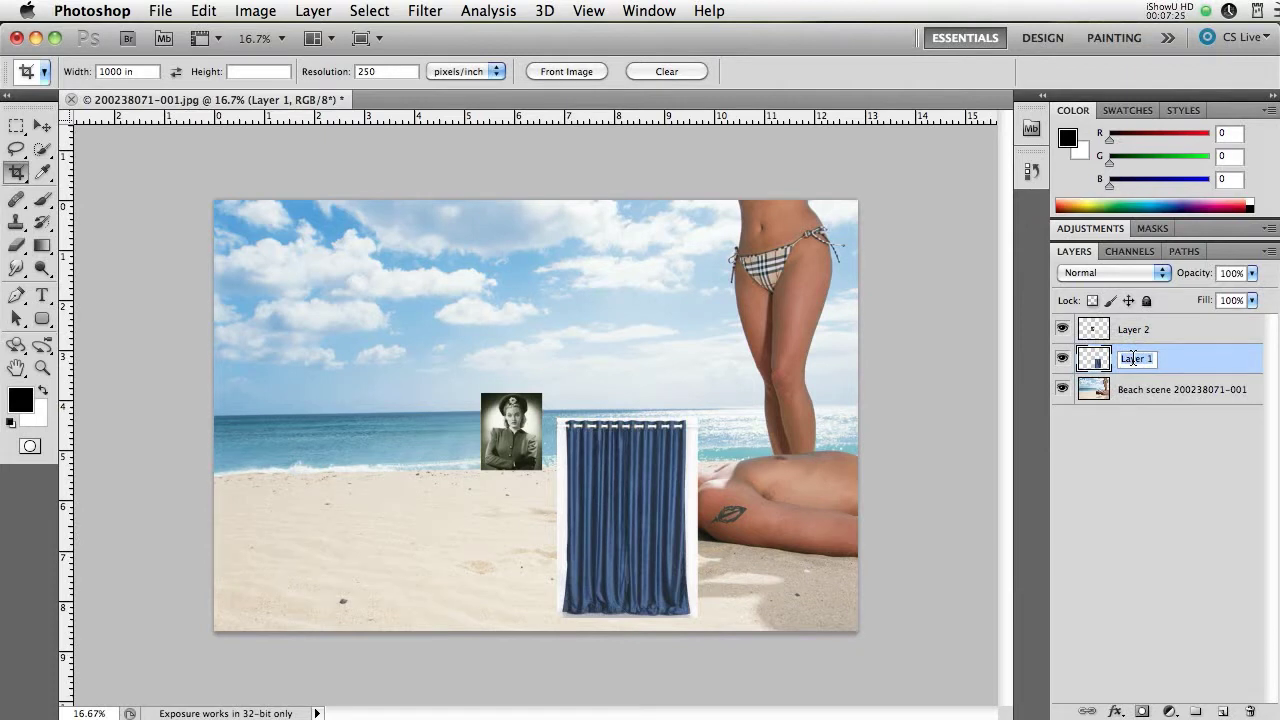
text(Curtain)
double_click(1133, 328)
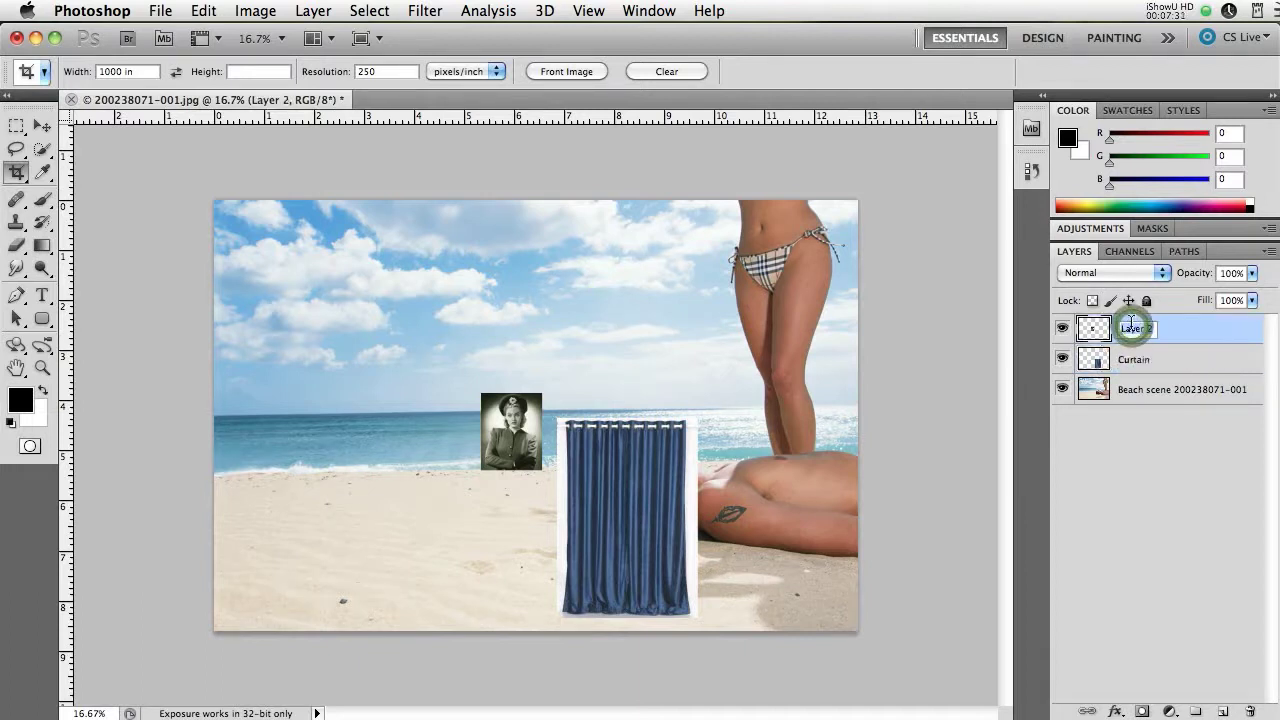
text(Person)
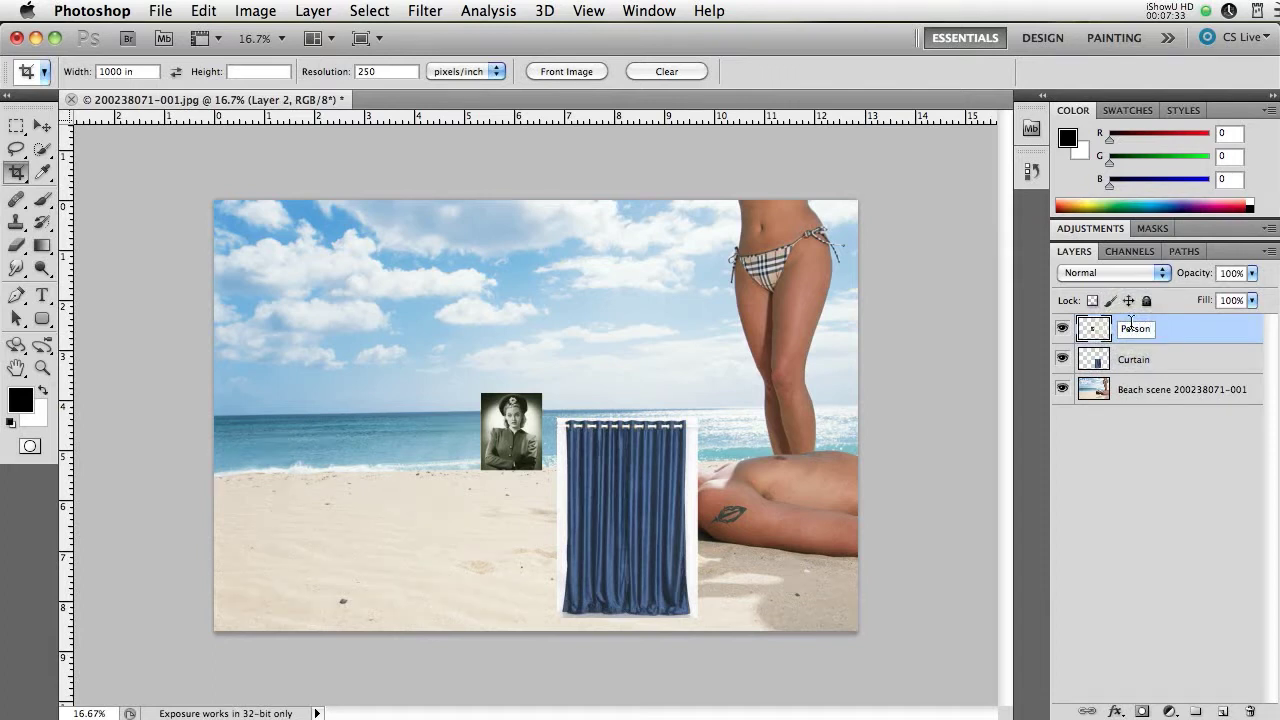
click(1149, 365)
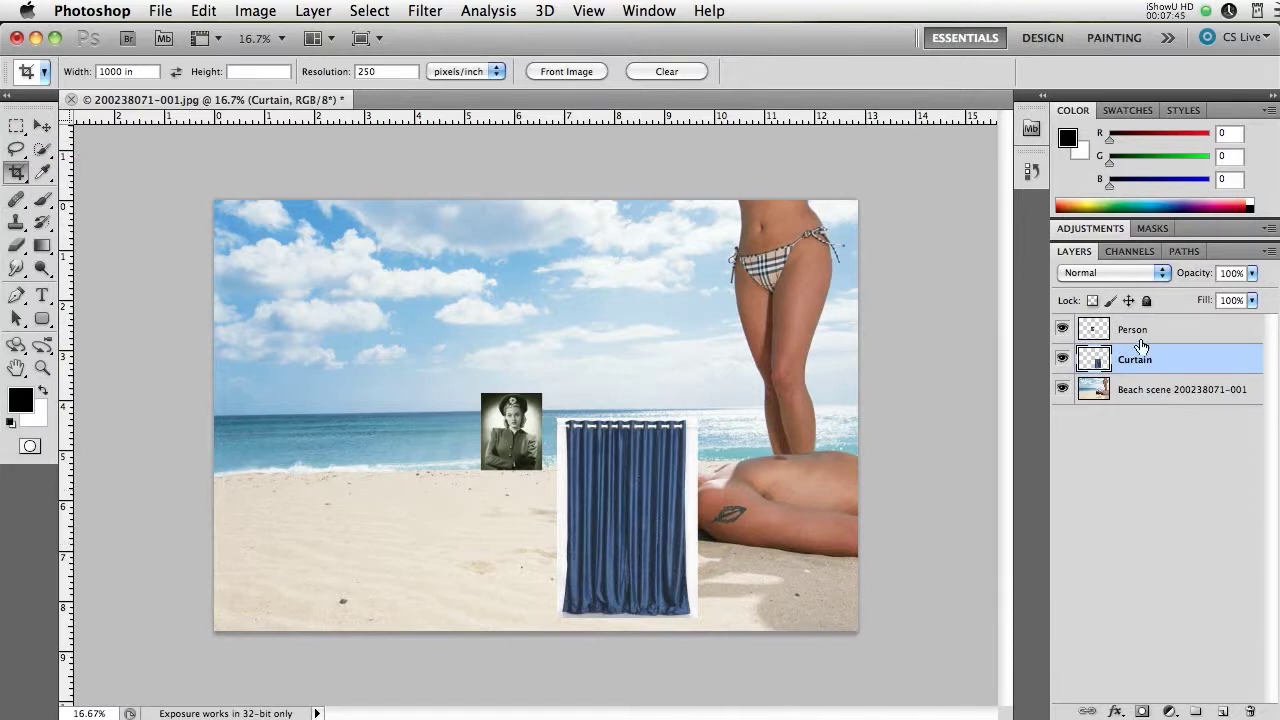
click(1160, 336)
Move the woman portrait left onto the sea, then put the Curtain layer into Free Transform
click(42, 125)
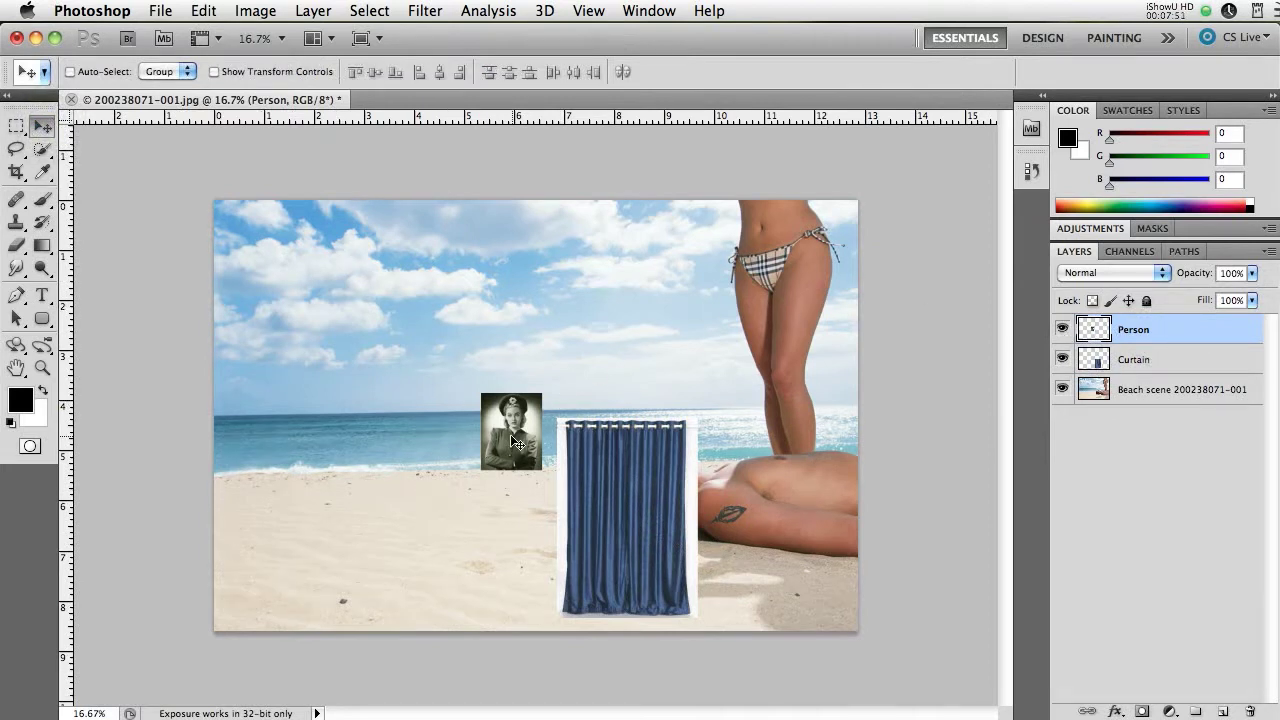
drag(513, 440, 310, 442)
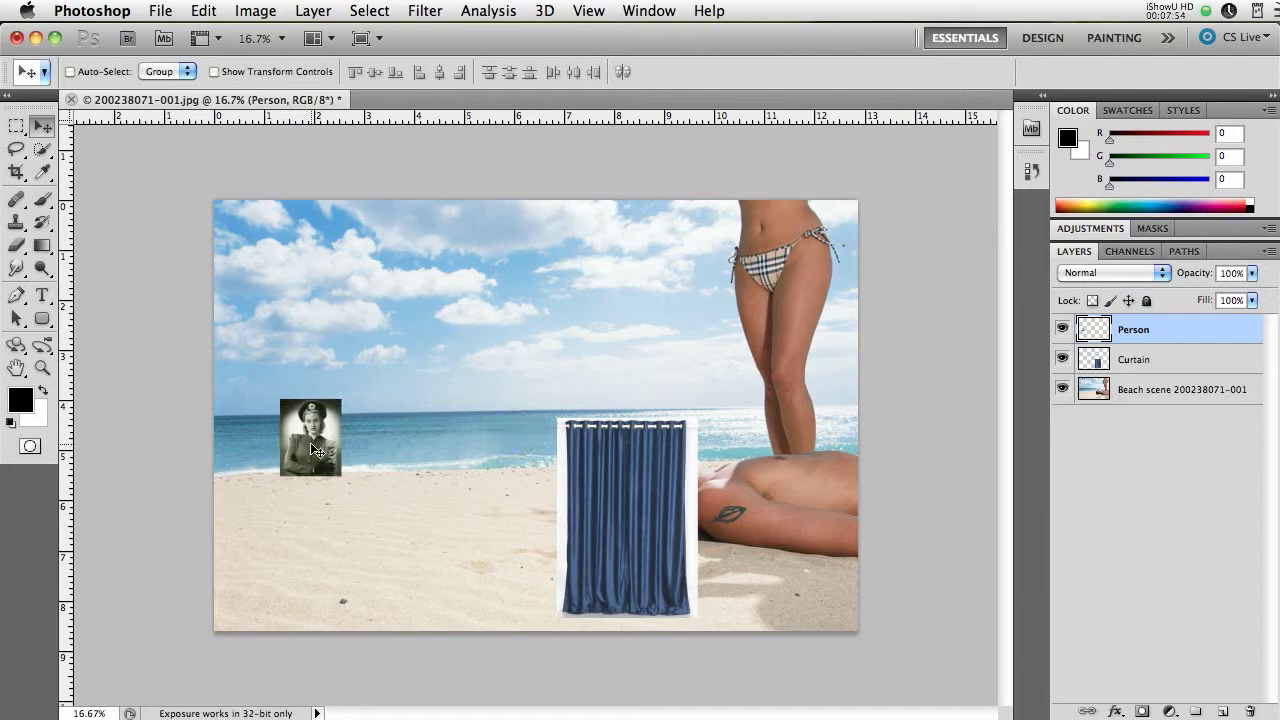
click(1184, 368)
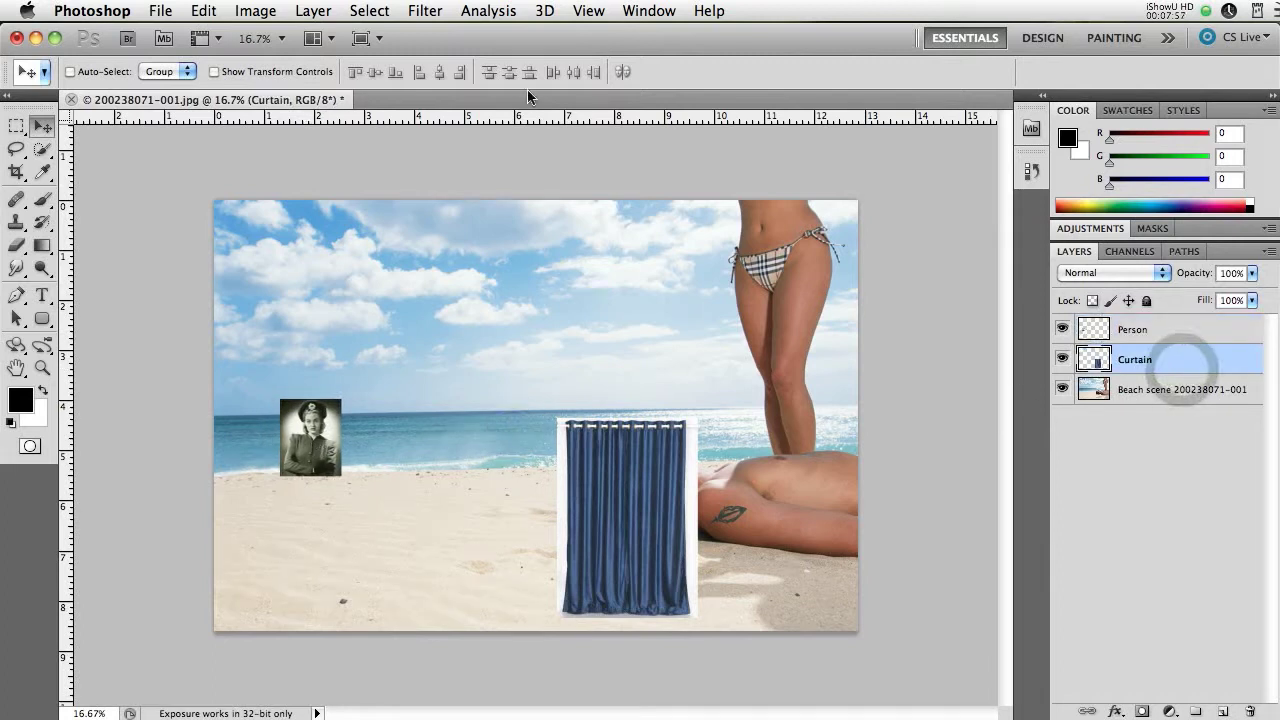
click(205, 11)
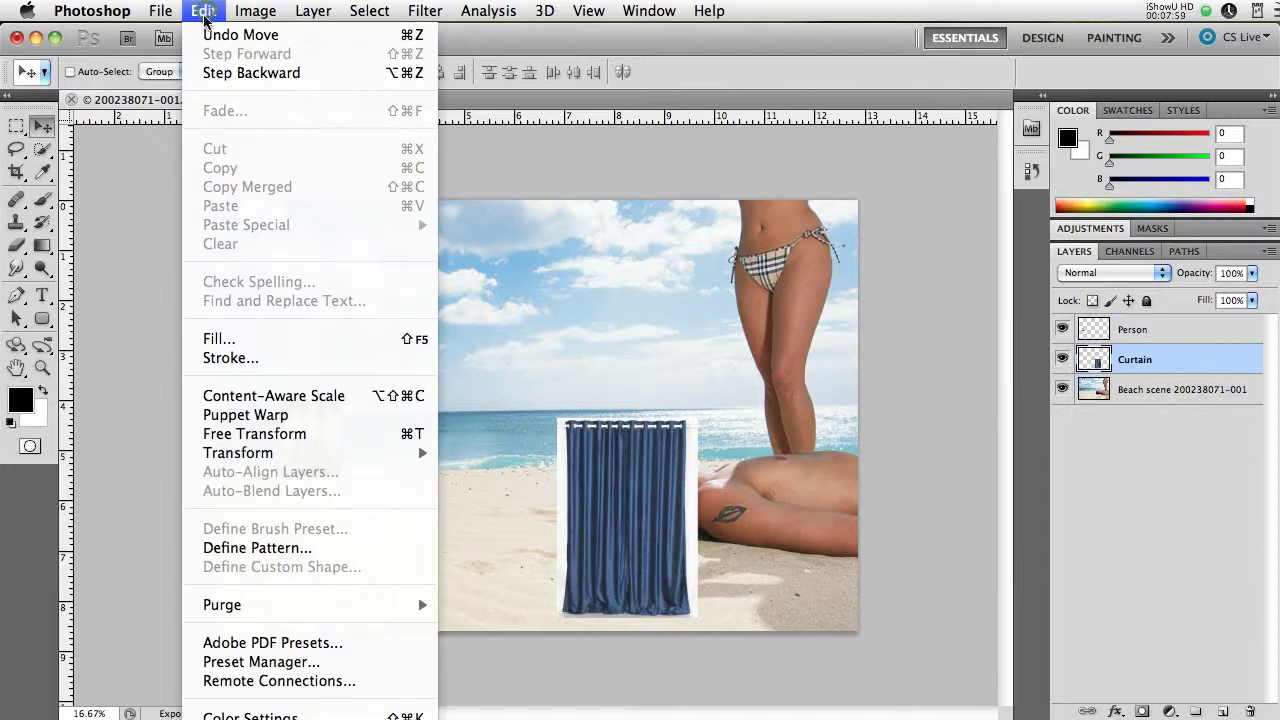
click(407, 438)
Scale the curtain to about 294% width and 266% height so it covers the beach's right half top to bottom
drag(618, 476, 840, 226)
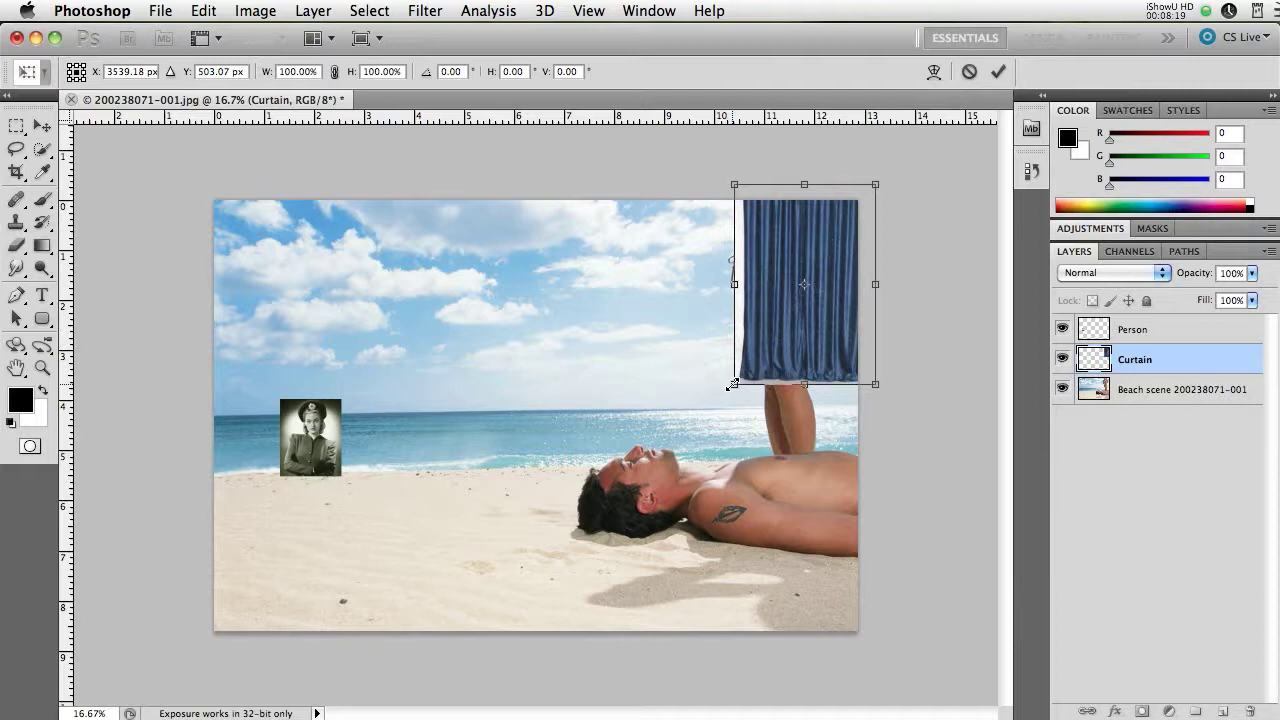
drag(733, 384, 484, 614)
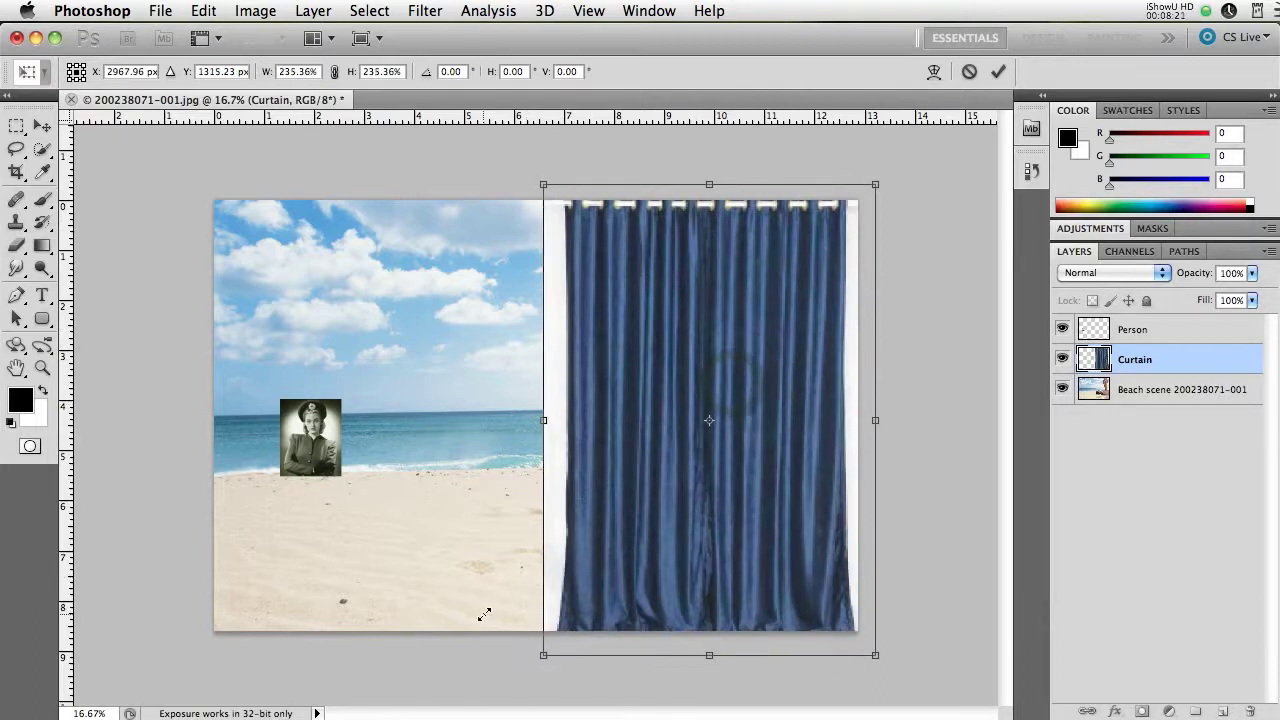
drag(734, 321, 752, 308)
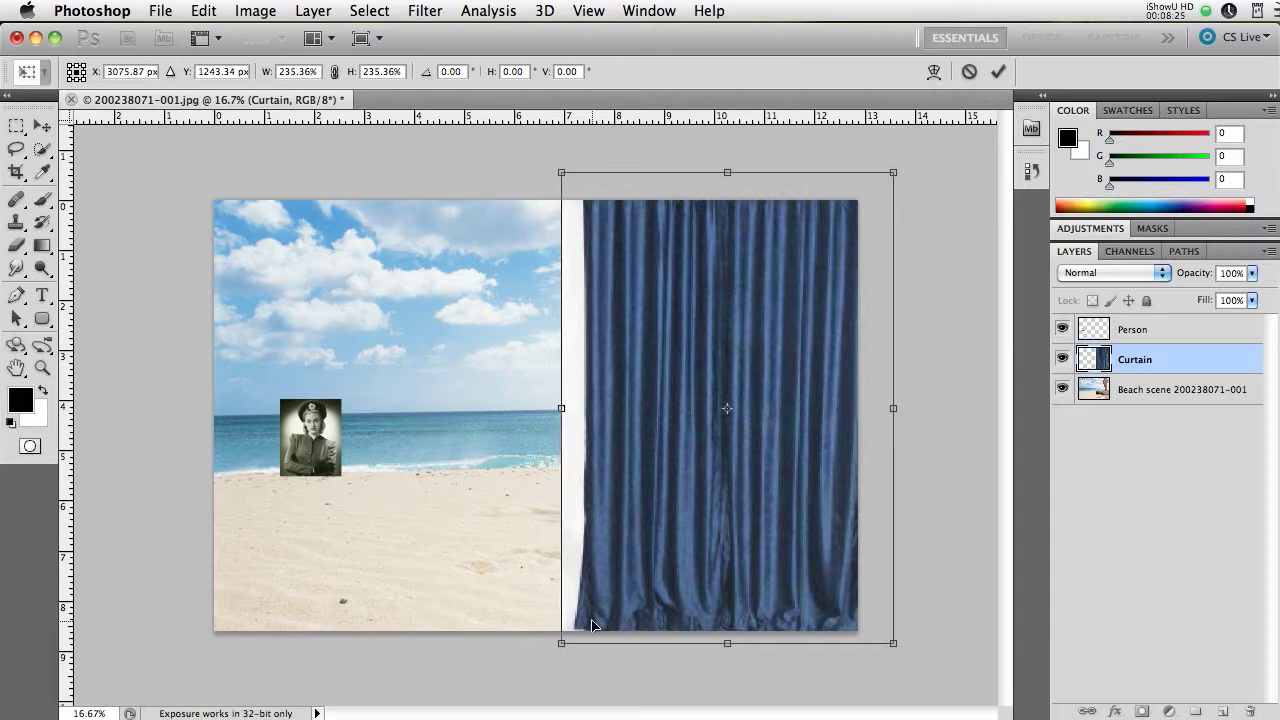
drag(561, 643, 474, 675)
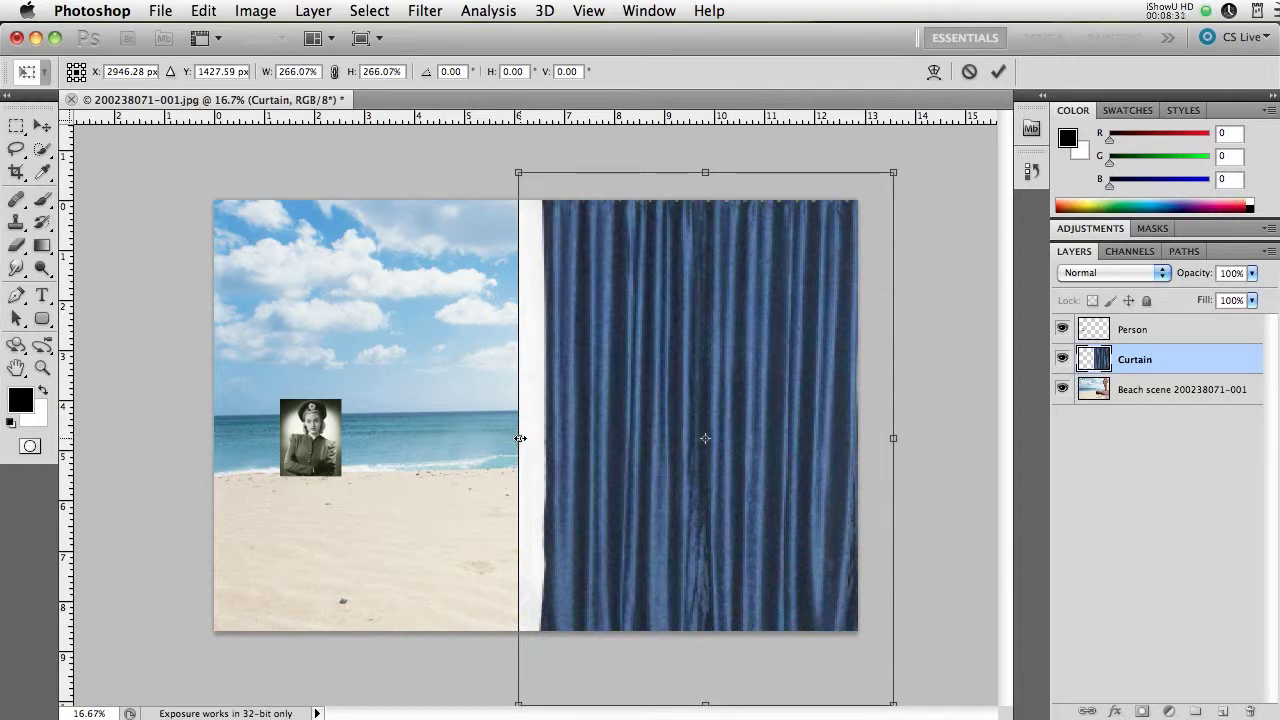
drag(520, 438, 485, 440)
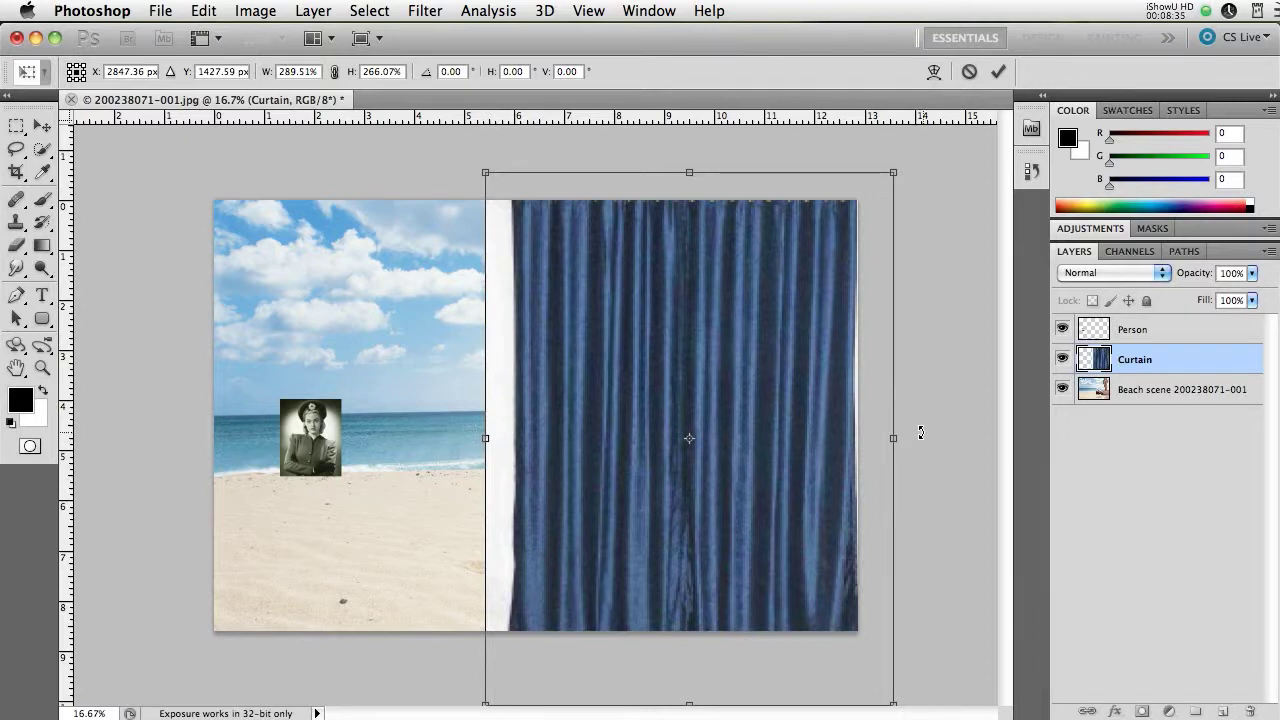
drag(894, 438, 900, 438)
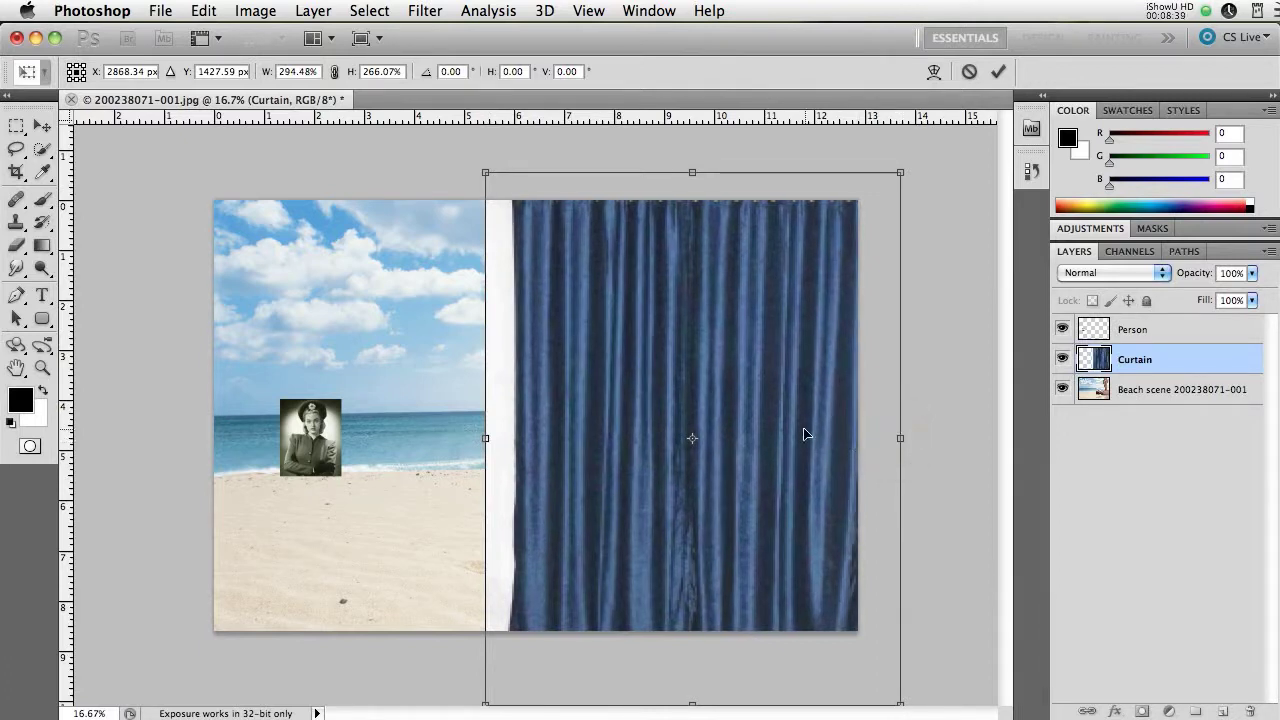
drag(806, 434, 806, 430)
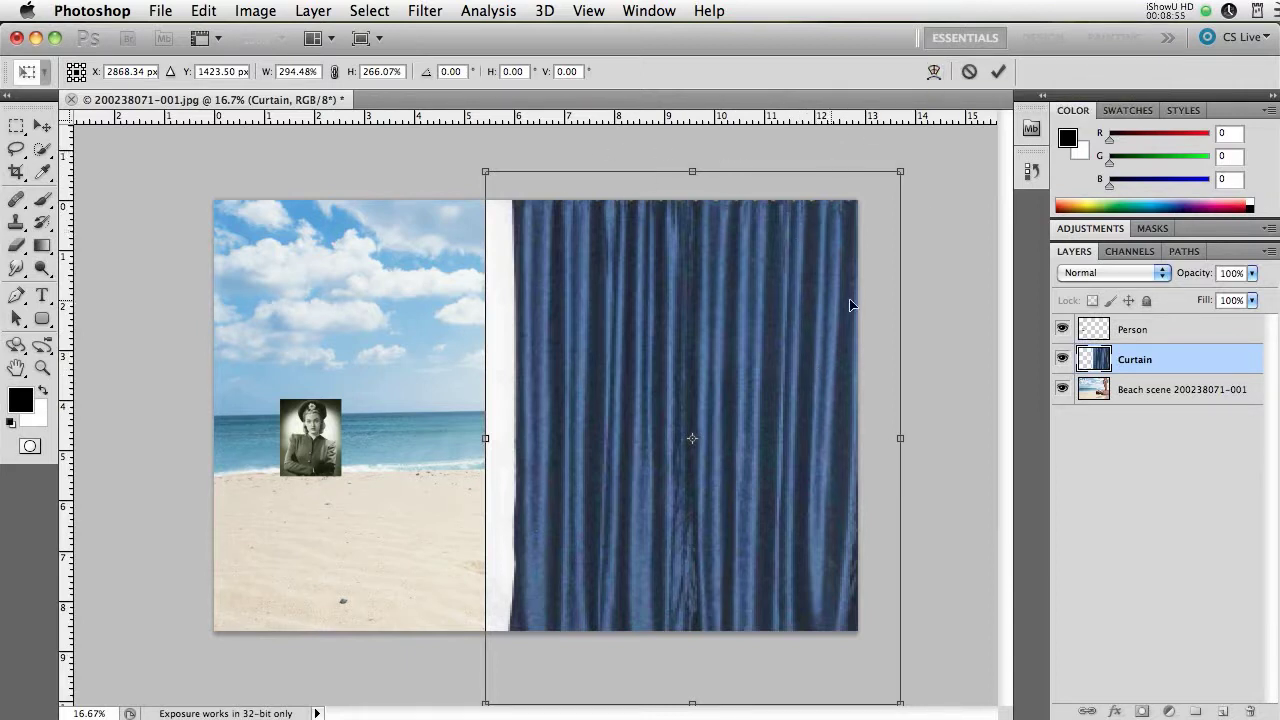
Warp the curtain so its left edge bows and flares outward toward the bottom, then commit
click(934, 72)
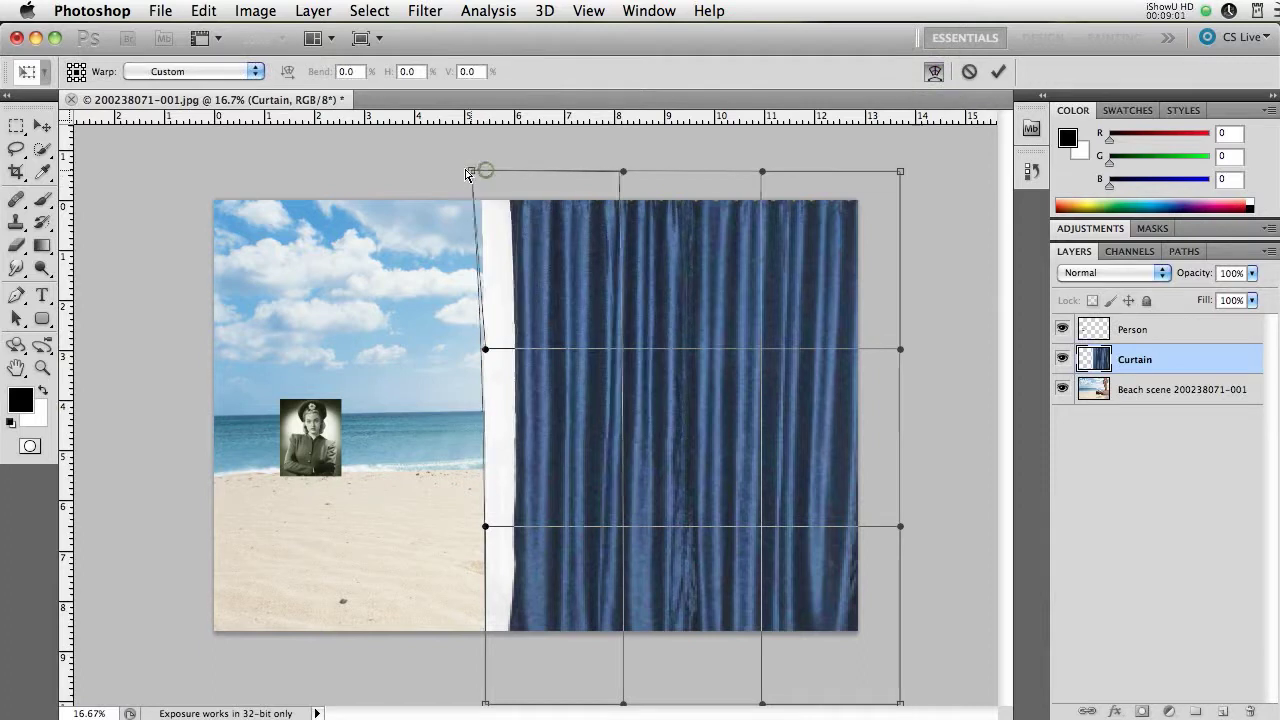
drag(485, 172, 450, 170)
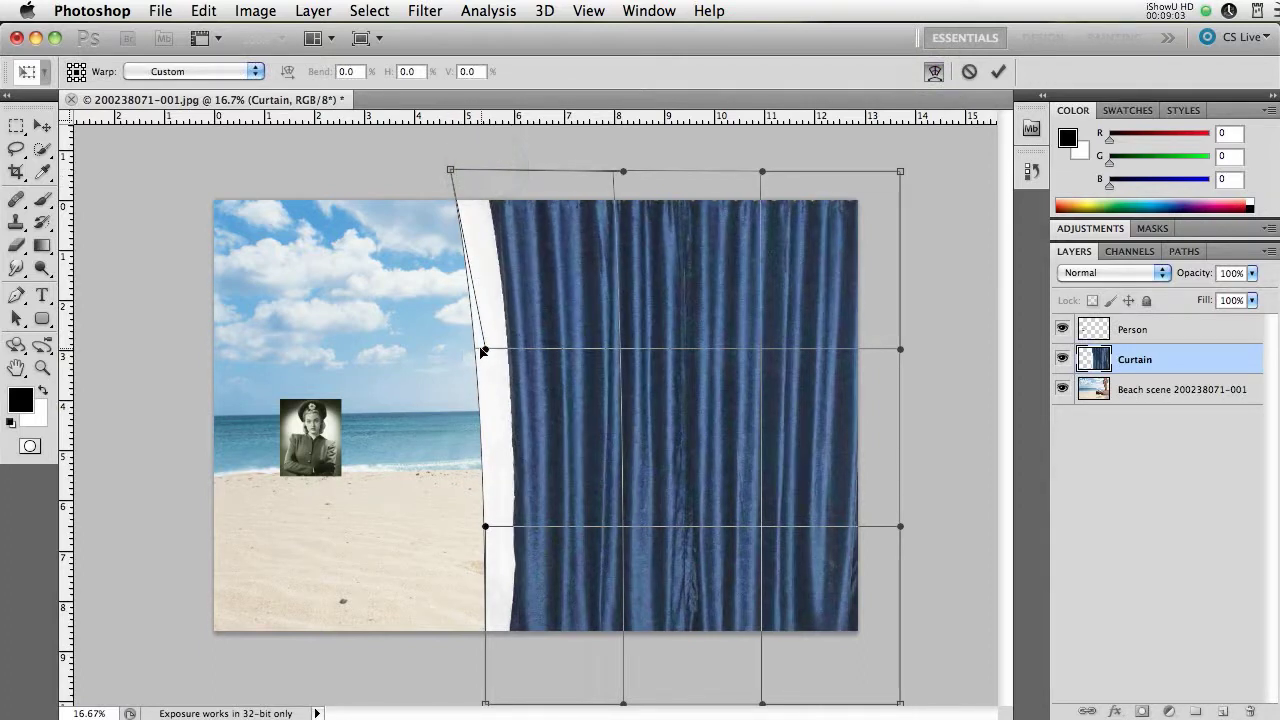
drag(484, 349, 459, 351)
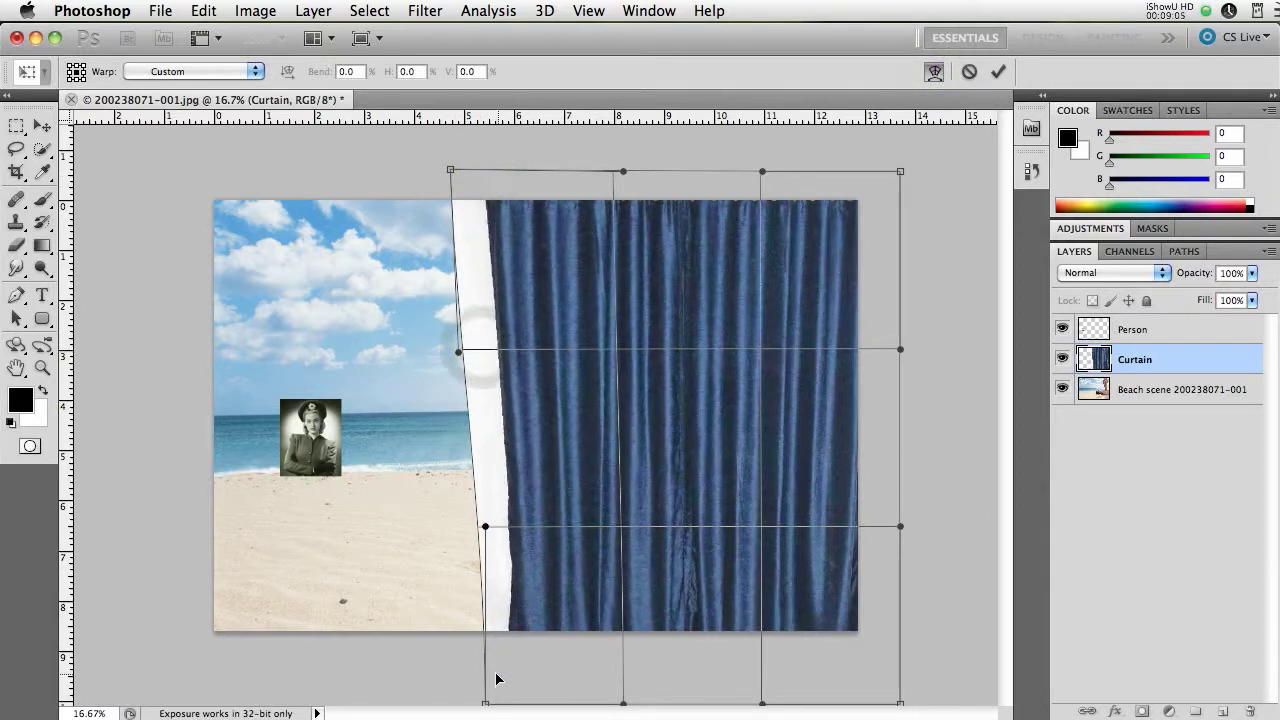
mouse_move(490, 704)
mouse_down()
mouse_move(513, 697)
mouse_move(502, 695)
mouse_up()
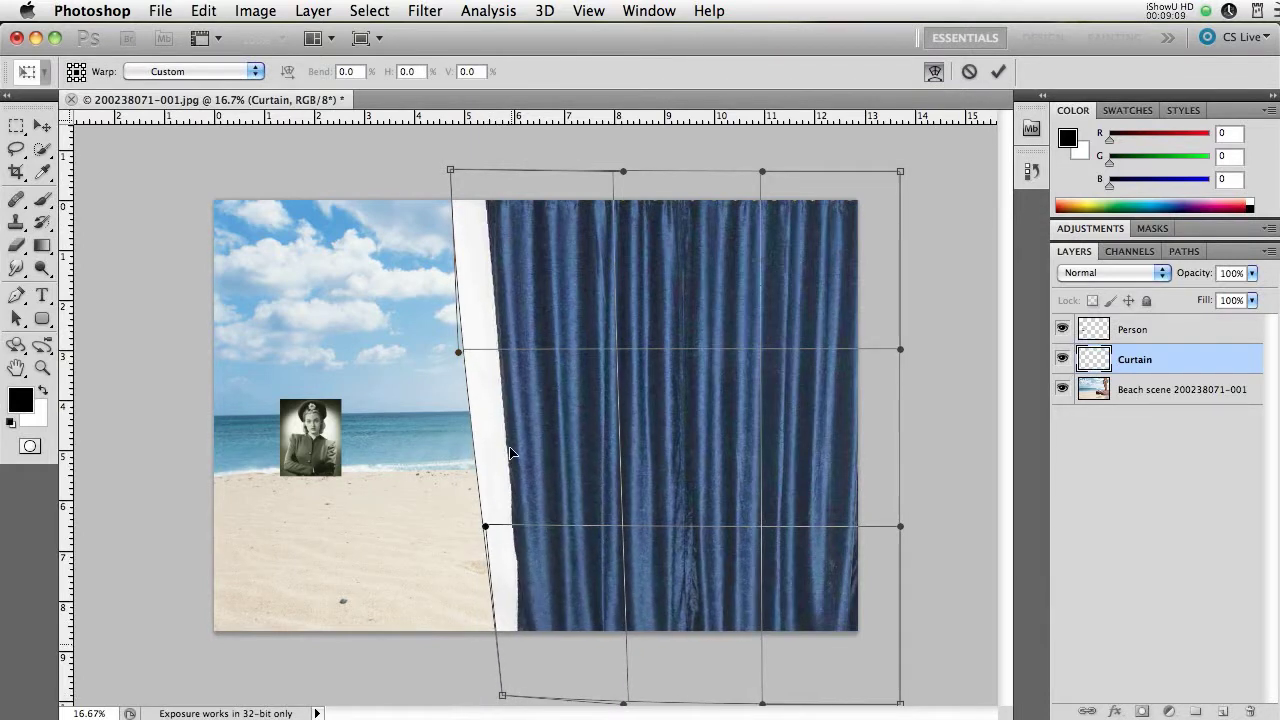
drag(486, 528, 463, 524)
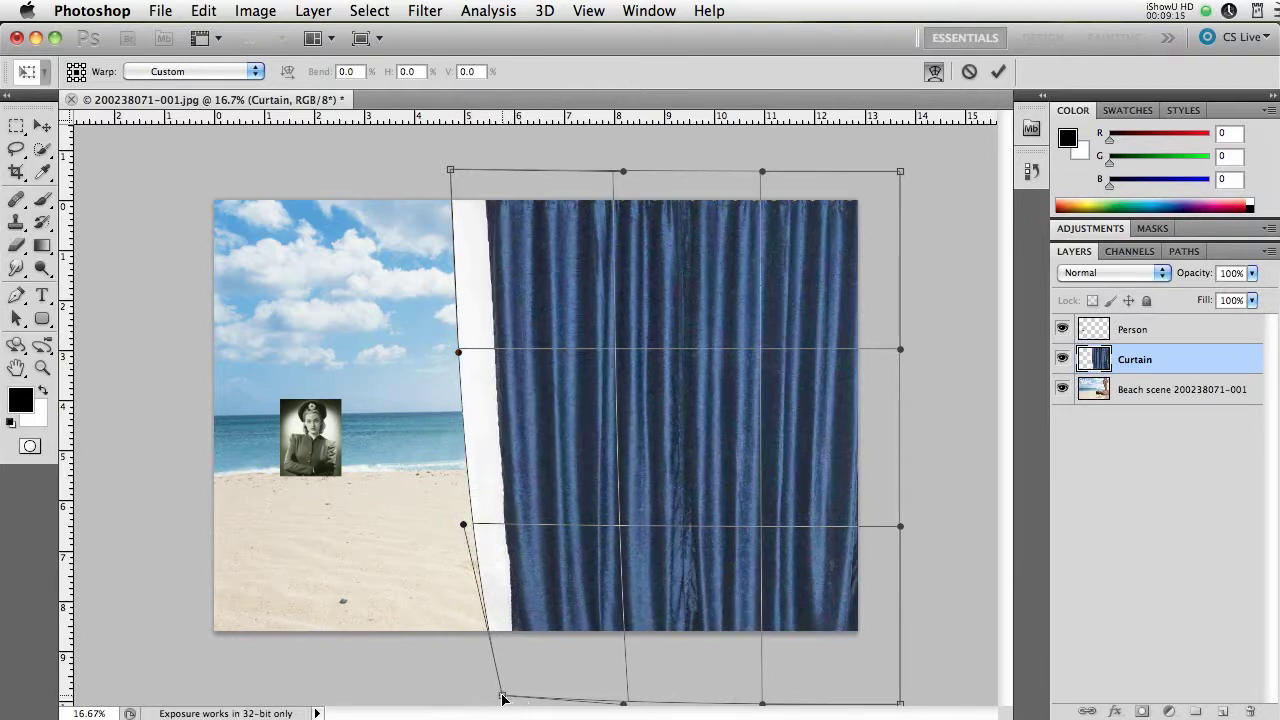
drag(503, 698, 517, 694)
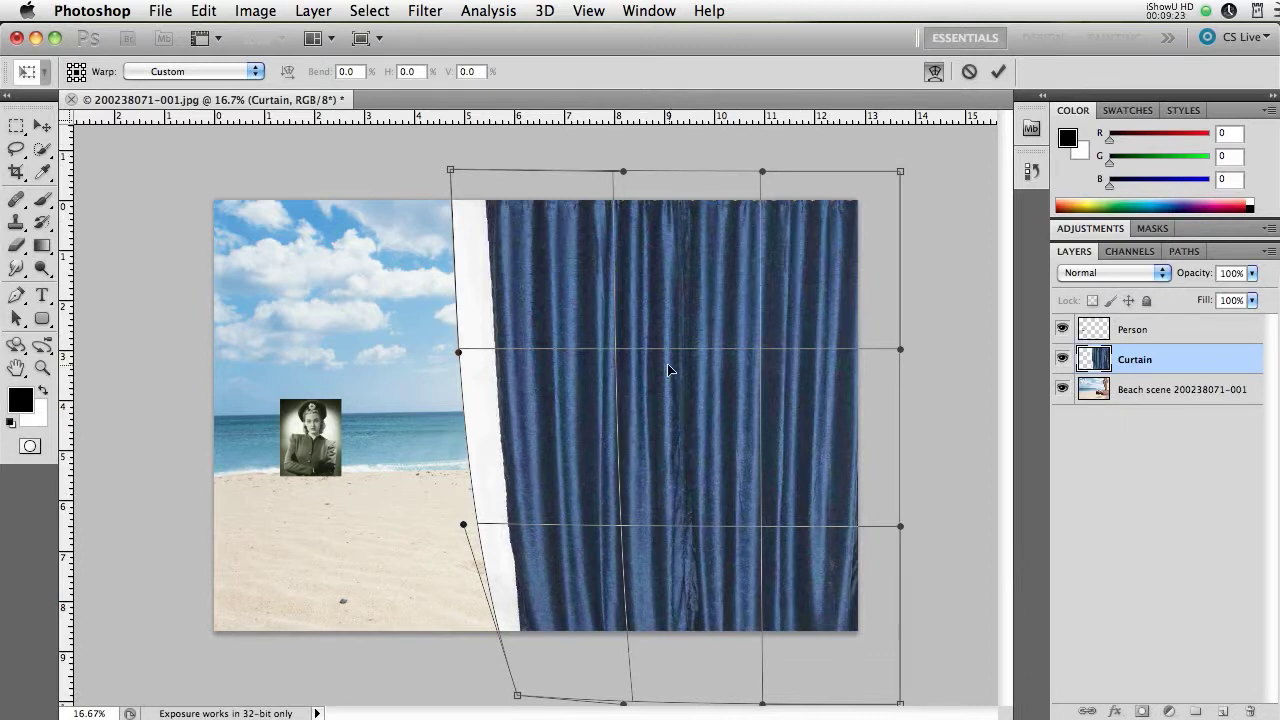
click(997, 73)
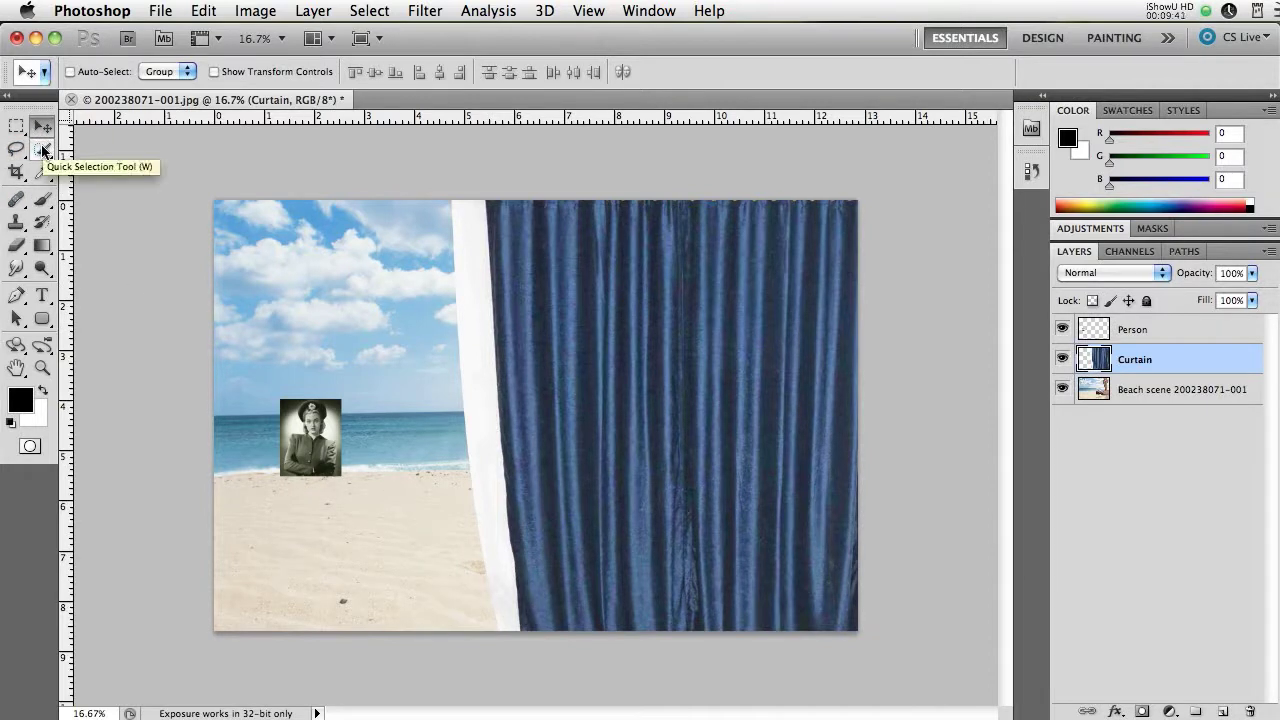
Delete the white strip beside the curtain's left edge using the Magic Wand at tolerance 30
drag(42, 150, 164, 167)
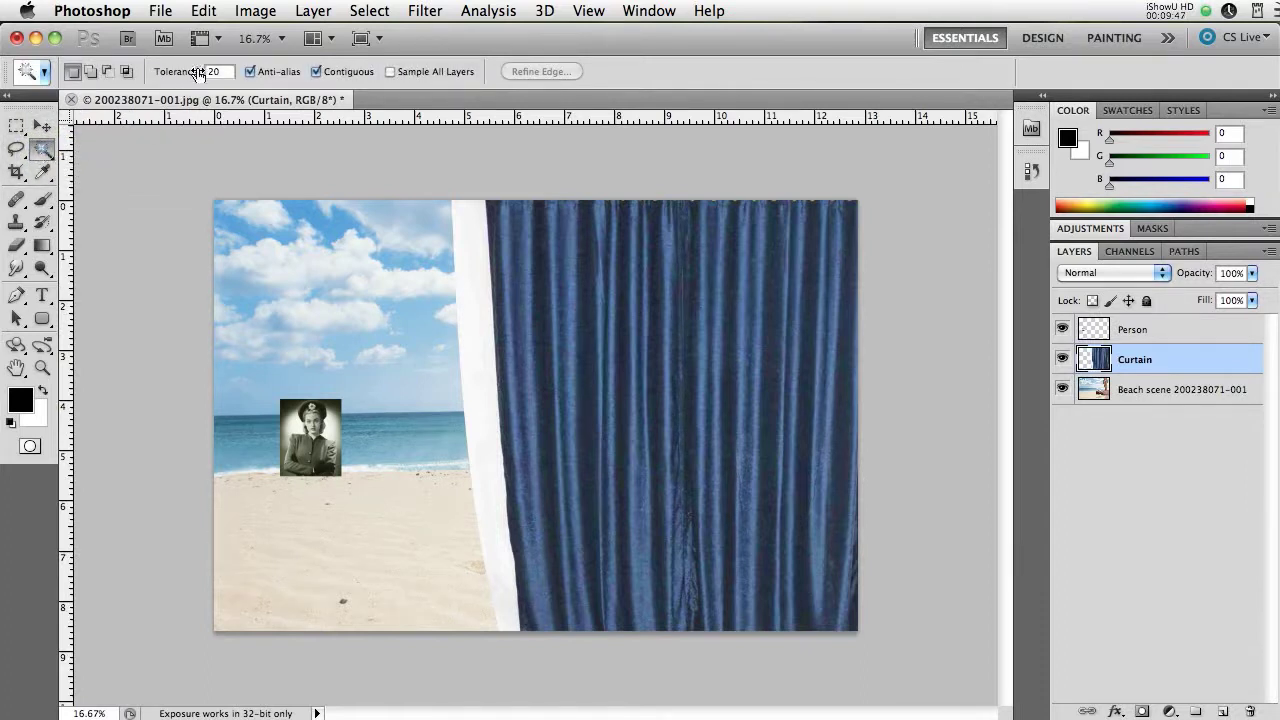
drag(183, 76, 193, 76)
click(463, 268)
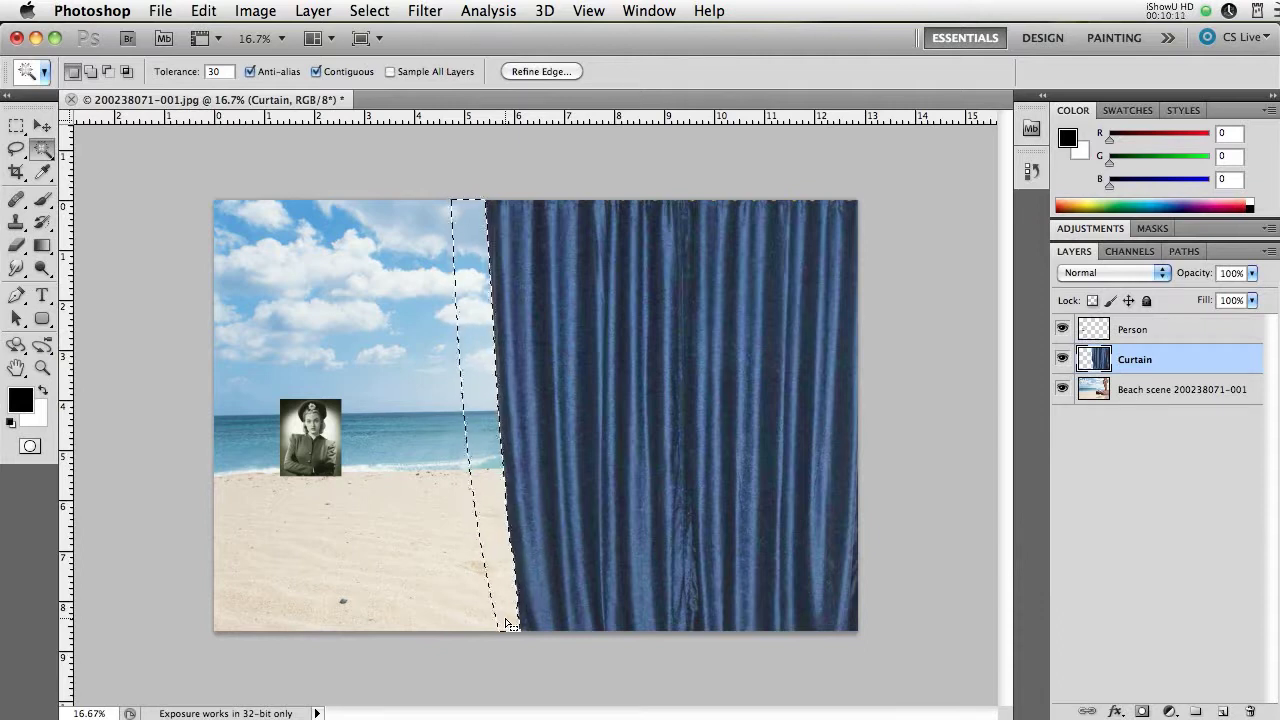
key(Delete)
key(ctrl+d)
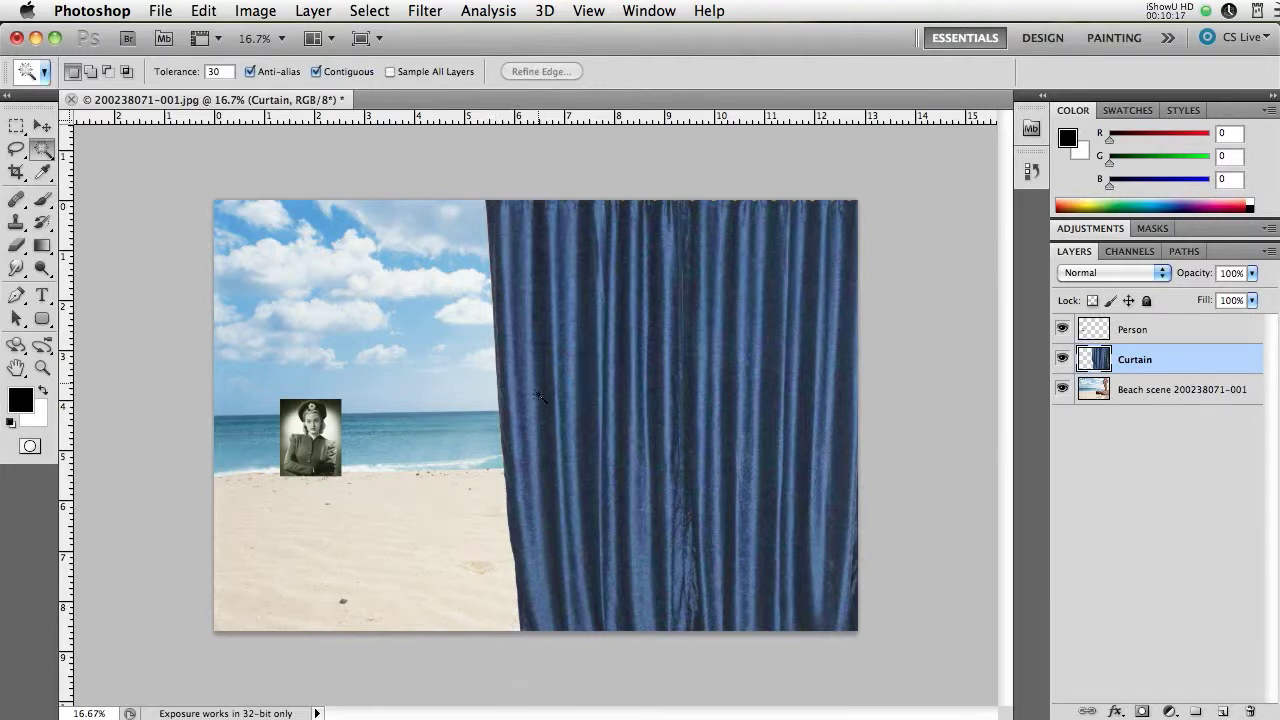
click(1191, 330)
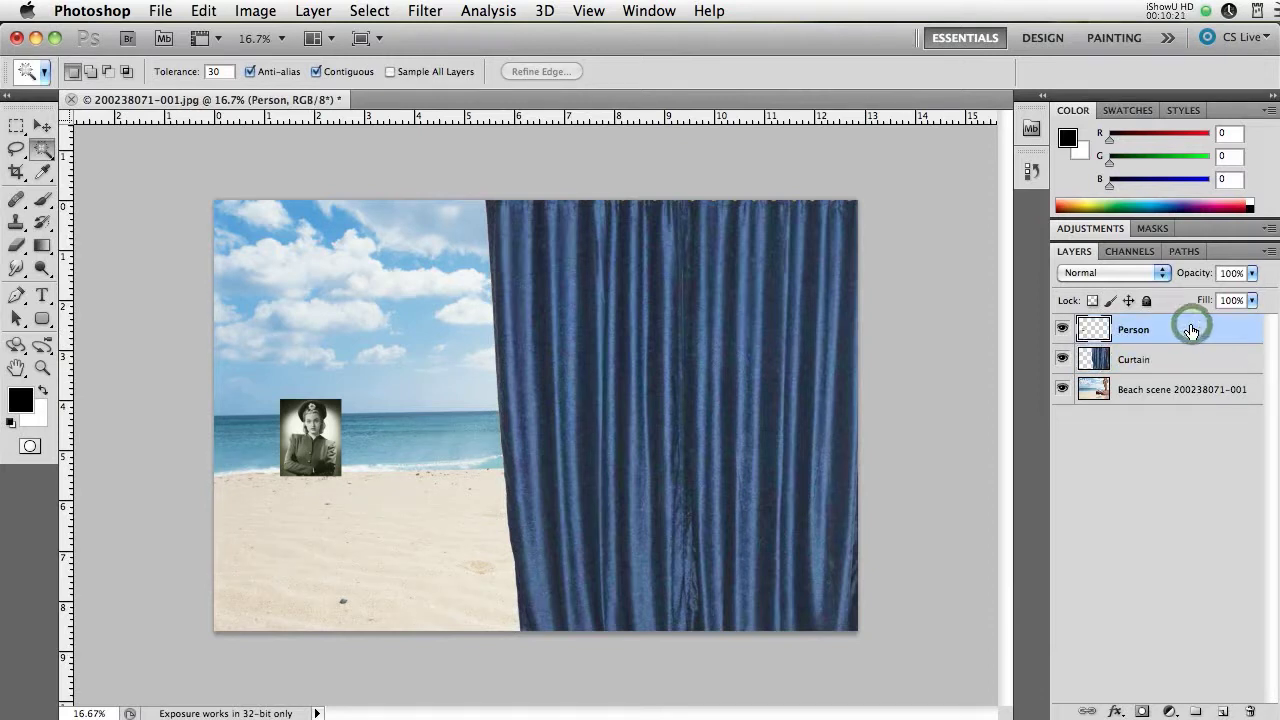
Enlarge the woman's photo to about 507% and rotate it −2.01° to fill the left side
key(ctrl+t)
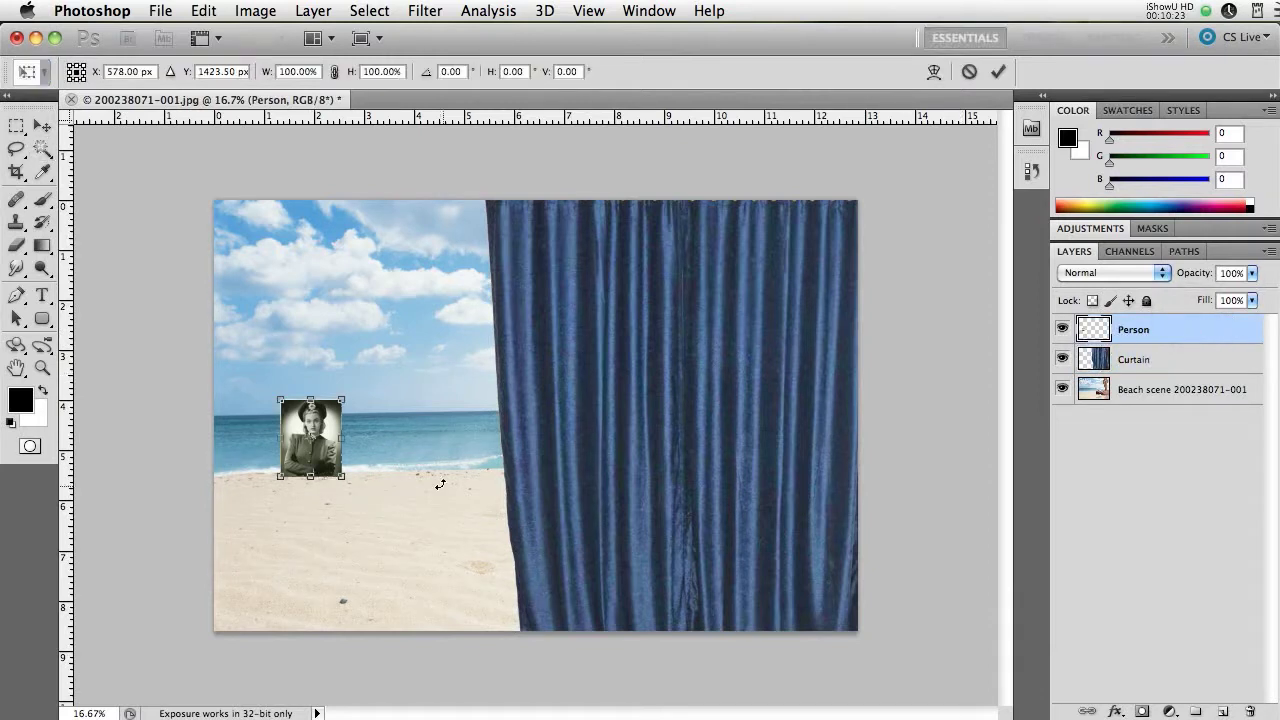
drag(333, 452, 526, 601)
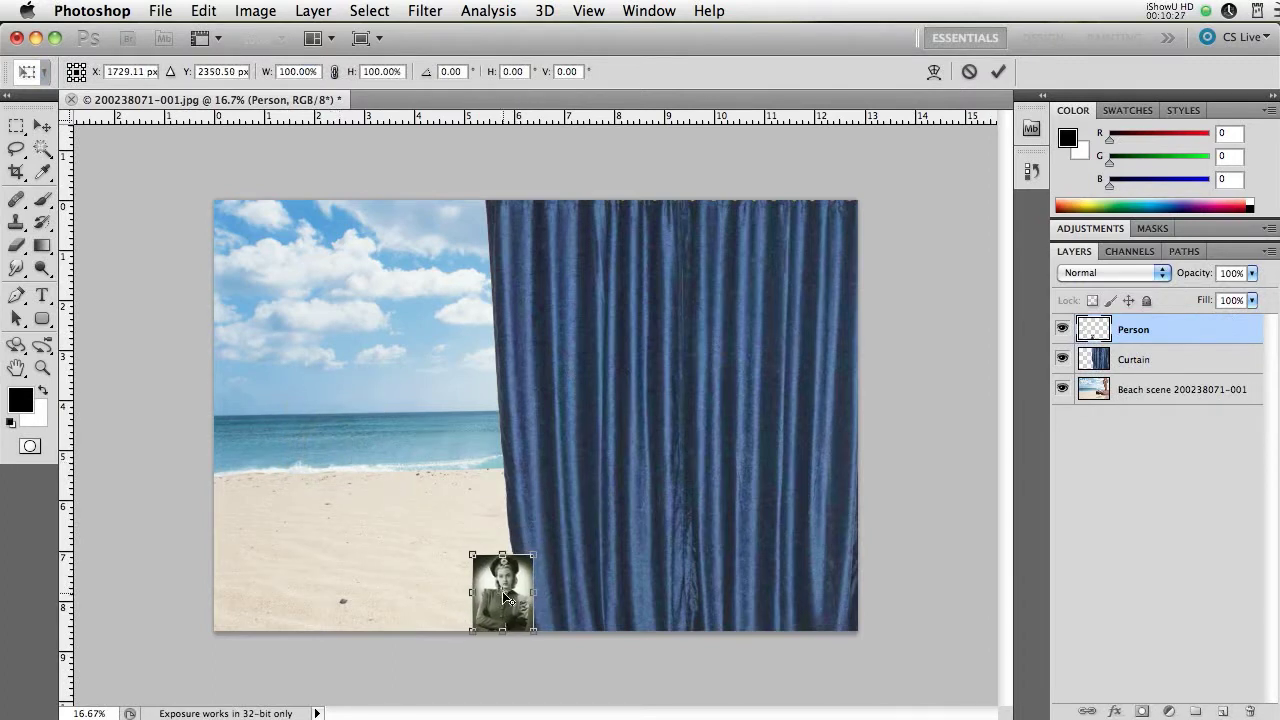
drag(472, 555, 137, 297)
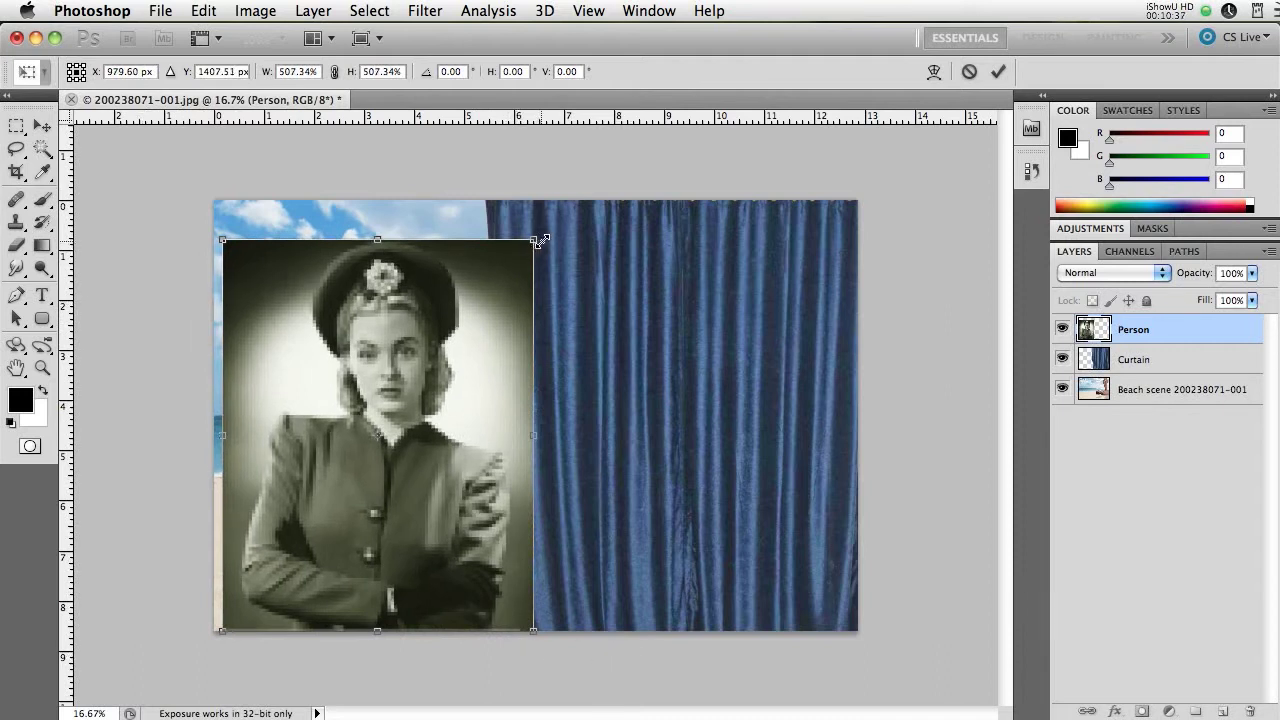
drag(548, 238, 541, 235)
drag(486, 361, 511, 369)
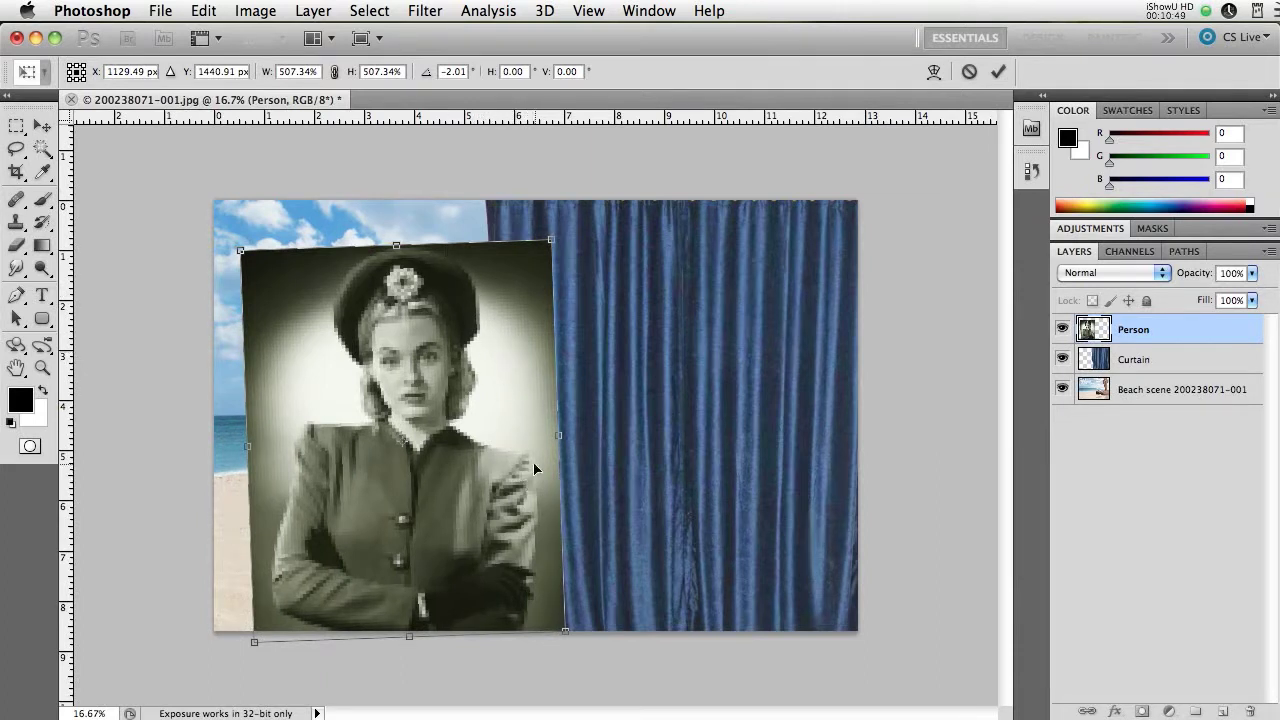
click(997, 73)
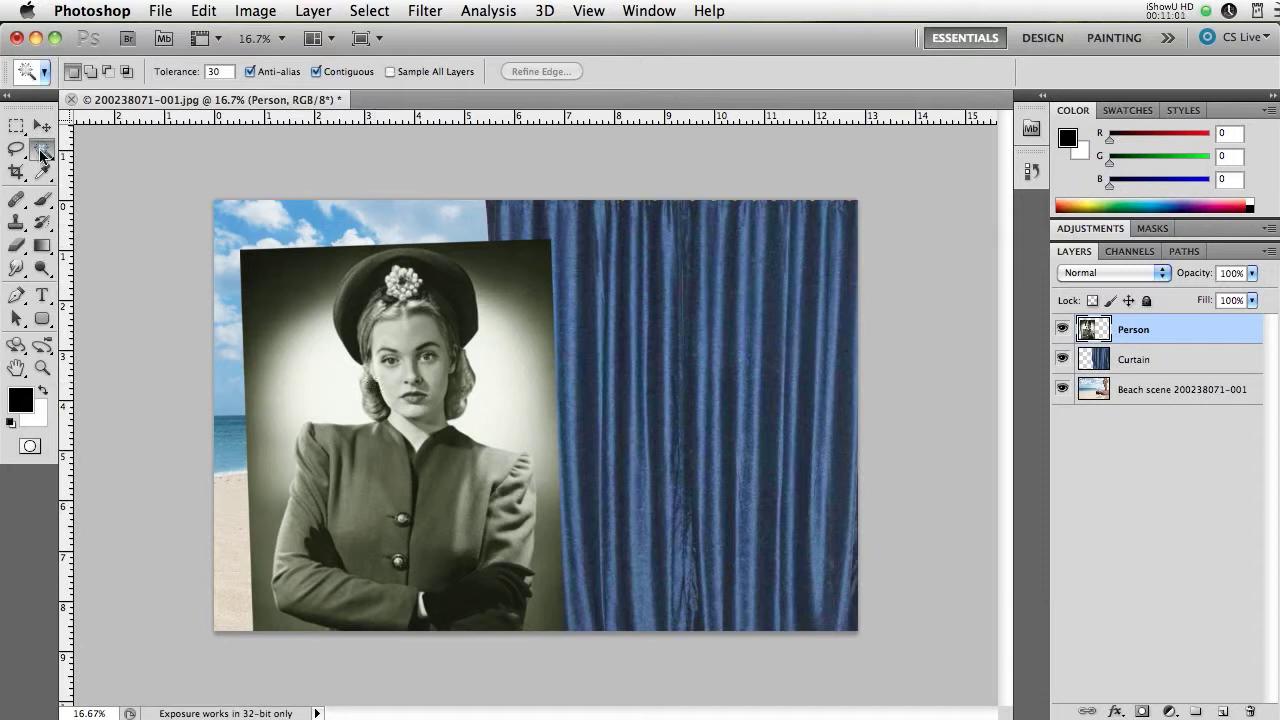
Choose the Quick Selection Tool with a 200 px brush
click(41, 152)
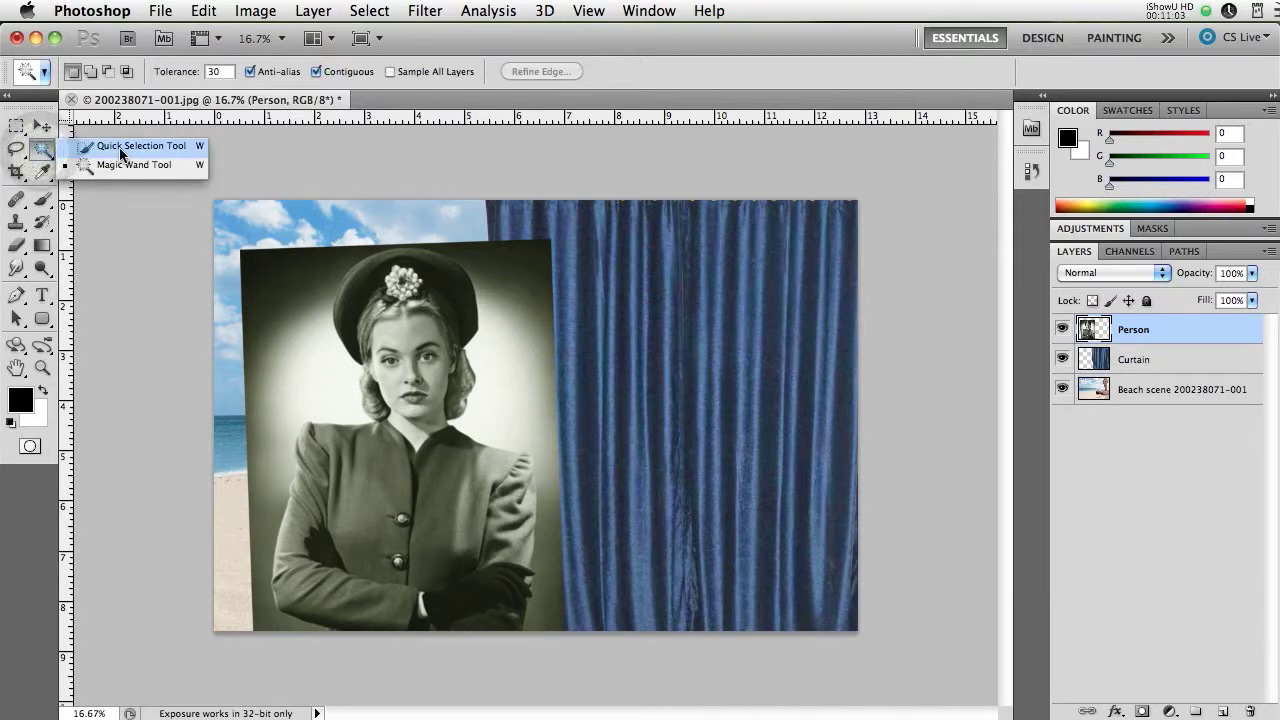
click(119, 149)
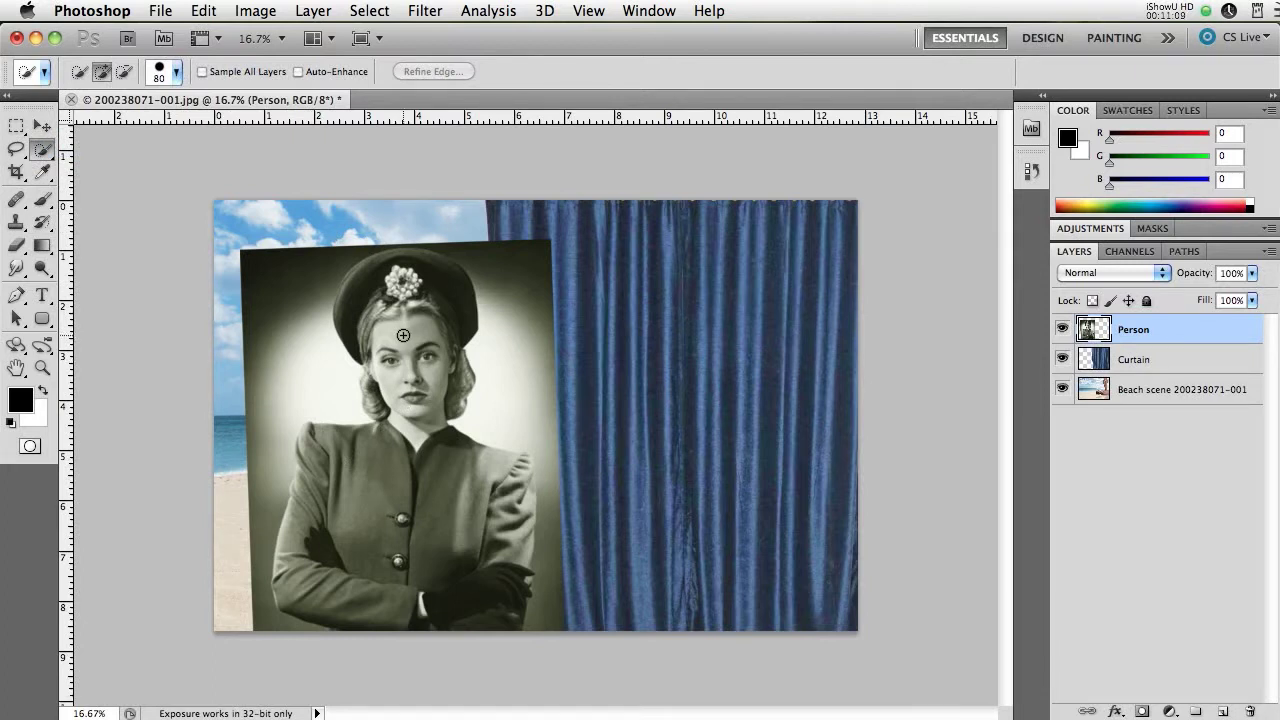
key(bracketright)
key(bracketright)
key(bracketright)
key(bracketright)
key(bracketright)
key(bracketright)
key(bracketleft)
key(bracketleft)
key(bracketleft)
key(bracketleft)
key(bracketright)
key(bracketright)
key(bracketright)
key(bracketright)
Paint a selection over the woman's hat, hair, face and jacket, tidying the jacket's left edge
mouse_move(376, 304)
mouse_down()
mouse_move(392, 325)
mouse_move(372, 300)
mouse_move(417, 312)
mouse_move(418, 289)
mouse_up()
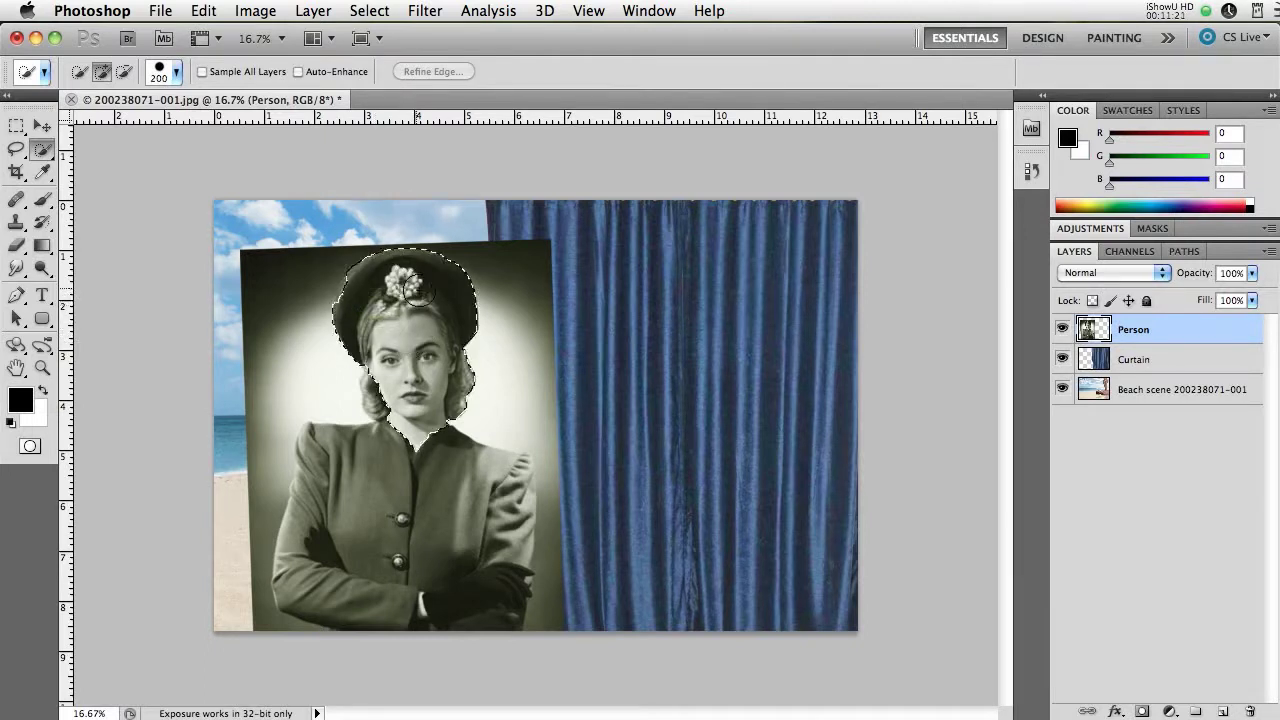
mouse_move(400, 462)
mouse_down()
mouse_move(423, 477)
mouse_move(343, 519)
mouse_move(318, 470)
mouse_move(292, 525)
mouse_move(330, 600)
mouse_move(455, 598)
mouse_move(515, 580)
mouse_move(490, 492)
mouse_up()
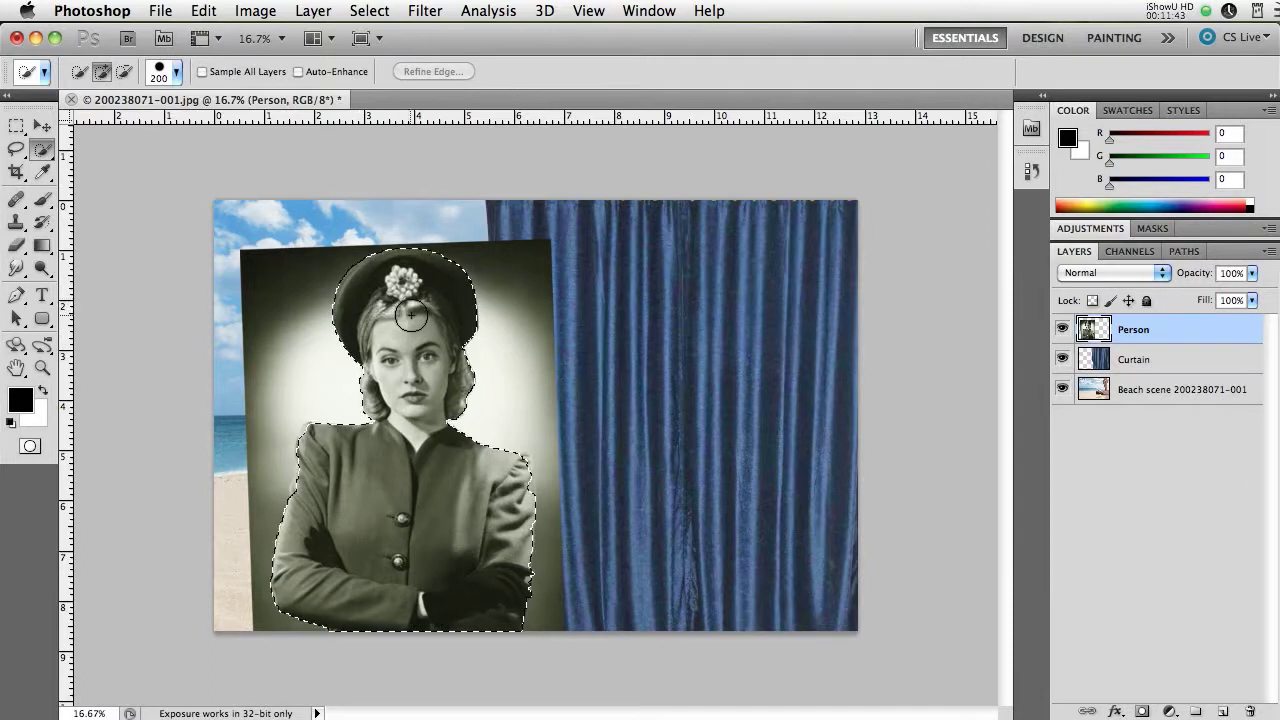
click(333, 506)
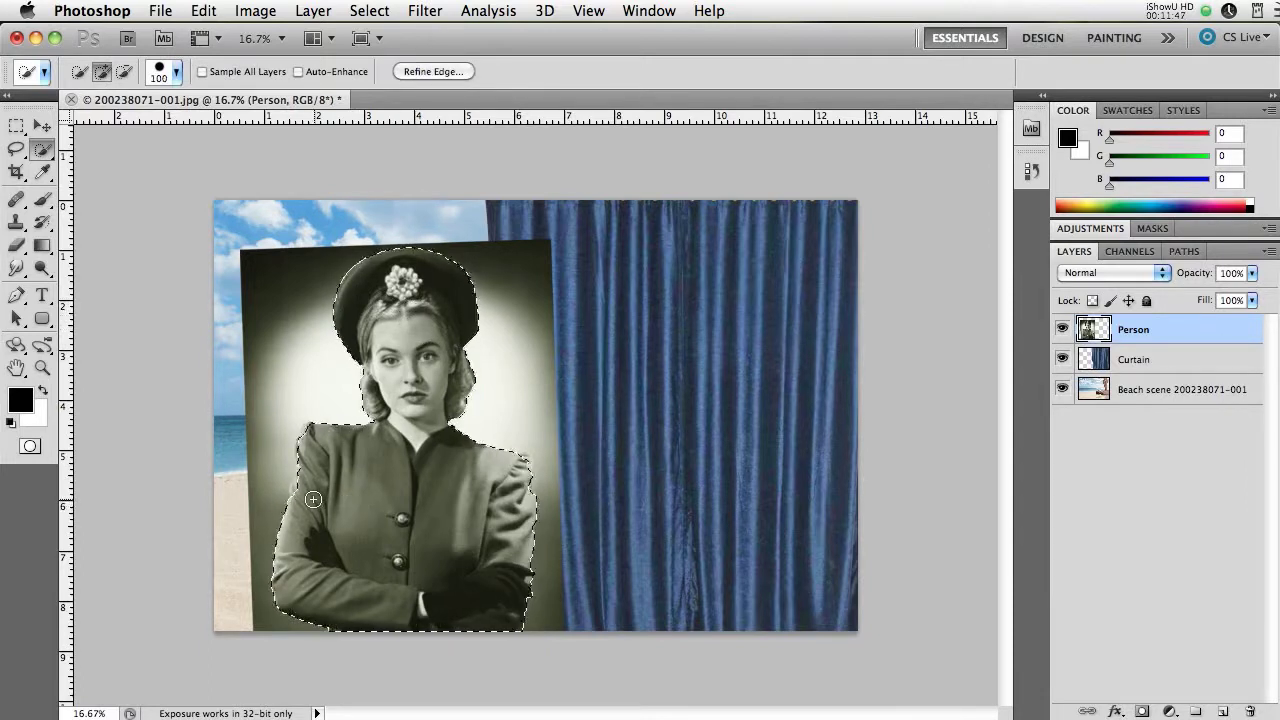
key(bracketleft)
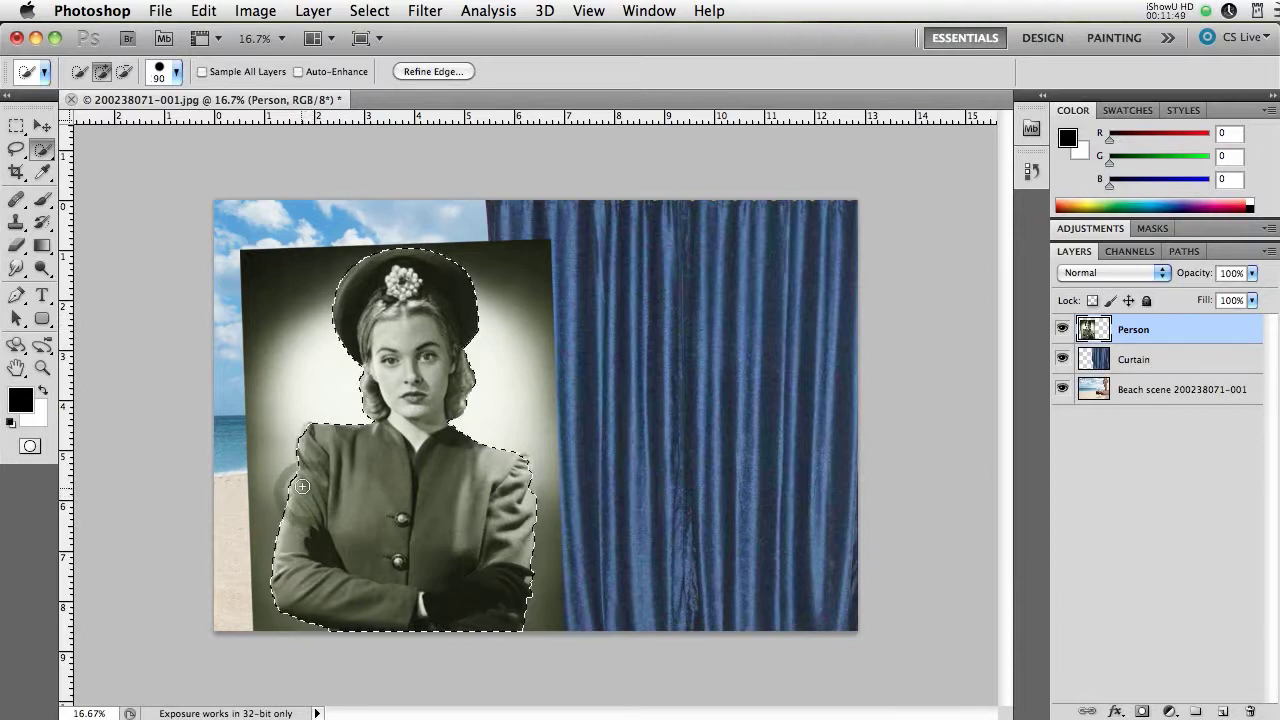
drag(302, 486, 312, 467)
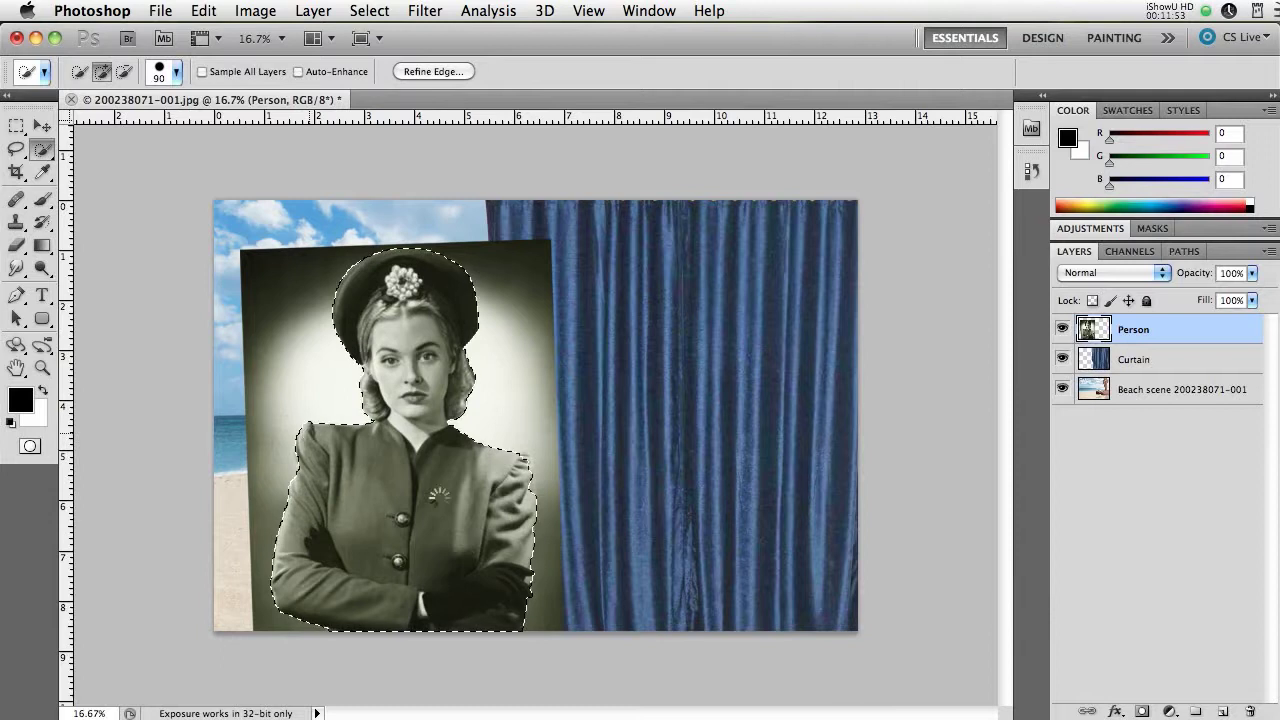
Add the jacket's right side, then subtract the background beside the hat and shoulder
click(522, 482)
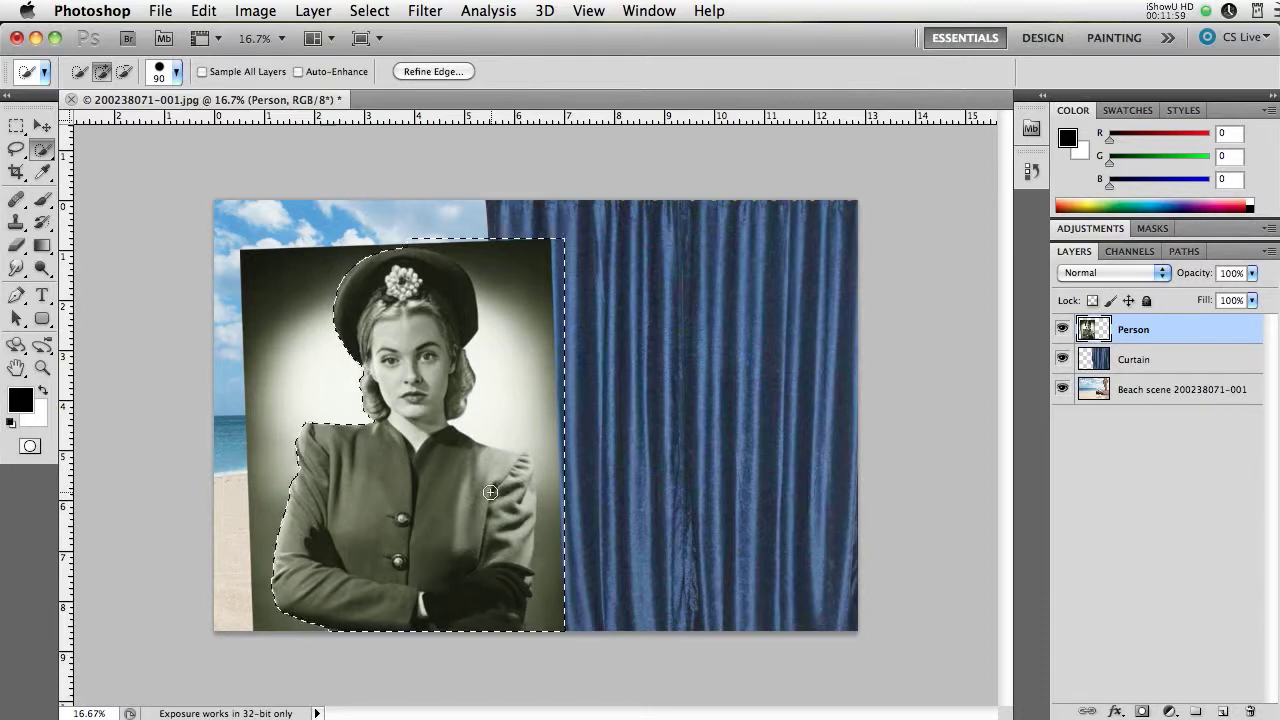
key(alt)
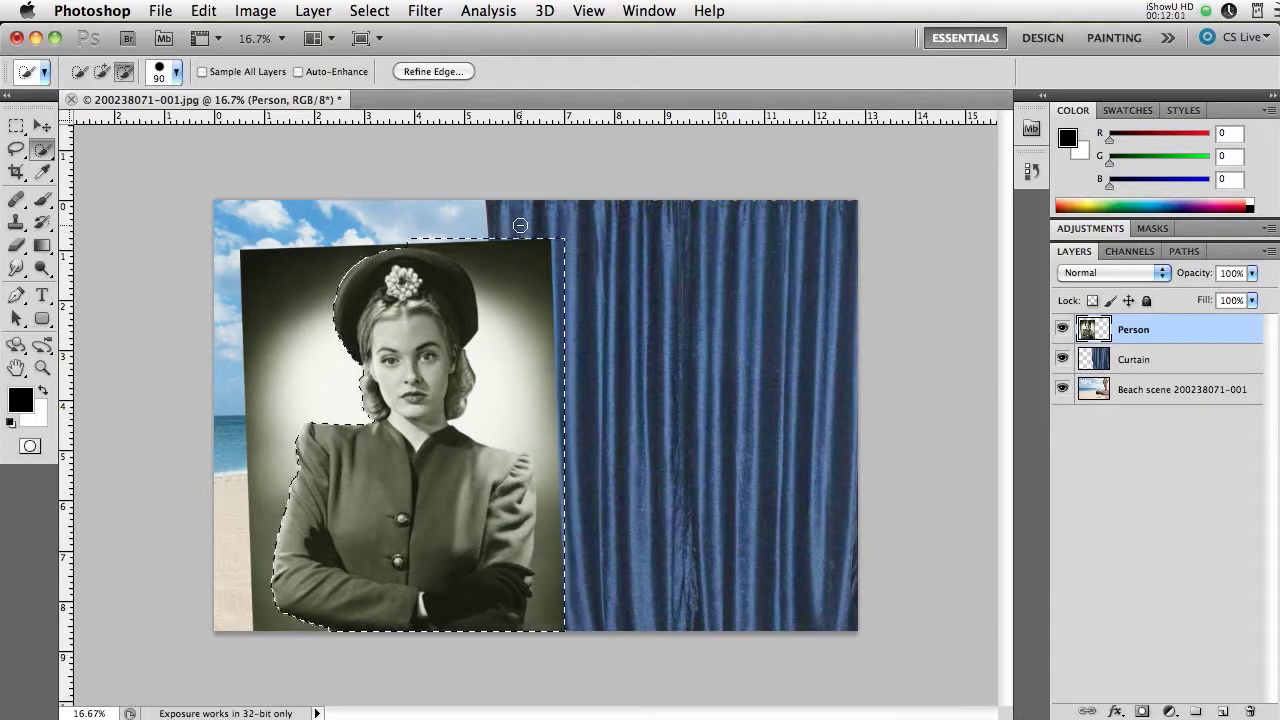
key(alt)
mouse_move(526, 214)
mouse_down()
mouse_move(546, 341)
mouse_move(554, 315)
mouse_move(538, 379)
mouse_move(557, 450)
mouse_up()
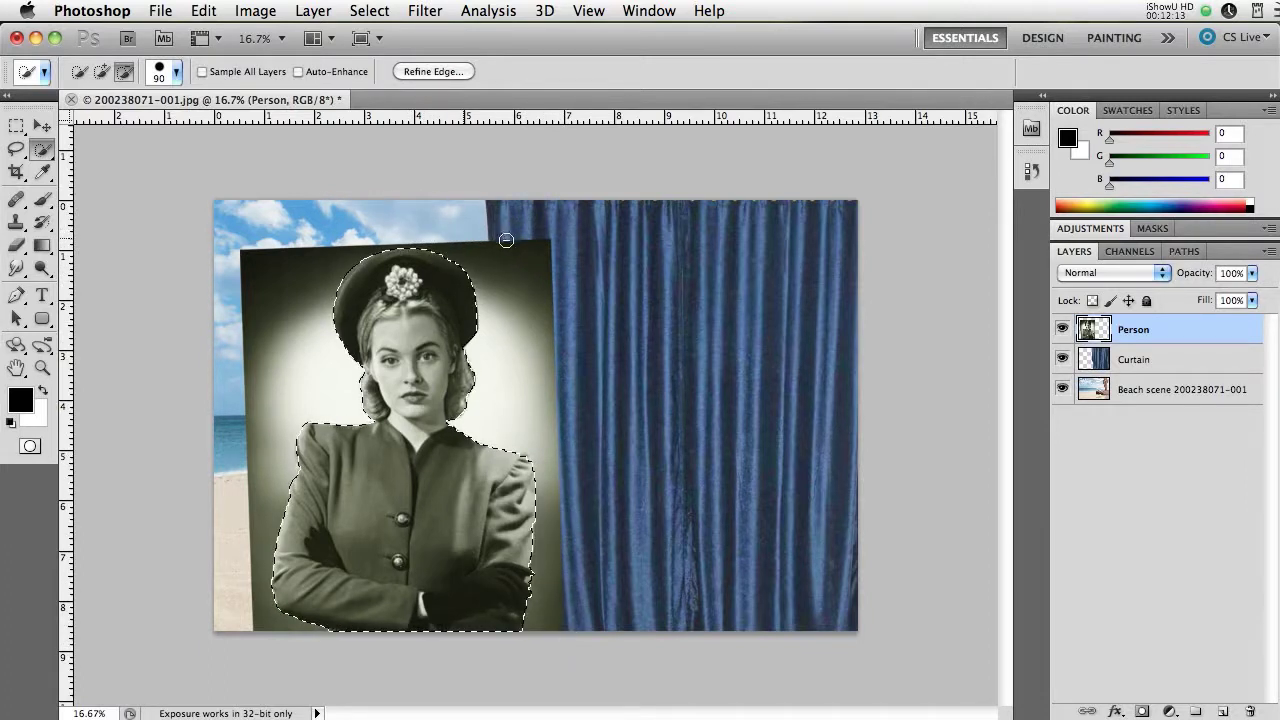
key(alt)
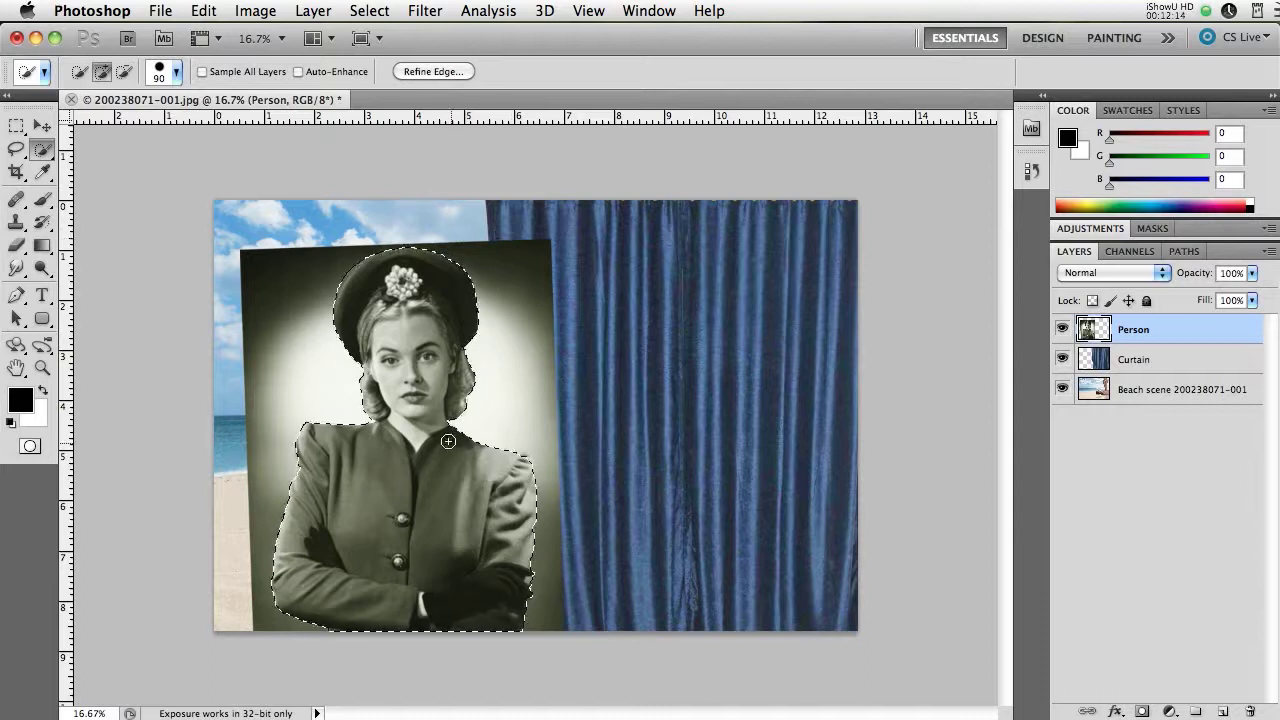
Add a layer mask to the Person layer, inspect it in black and white, and load it as a selection
click(1142, 711)
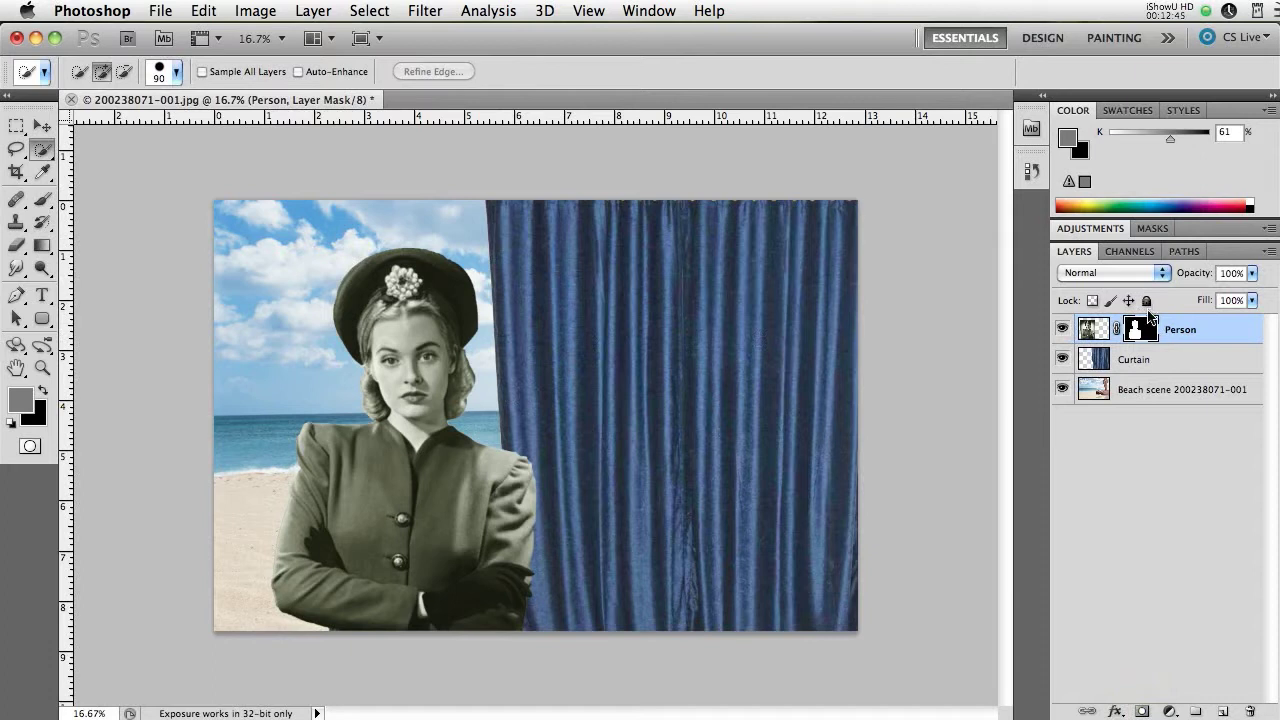
alt+click(1143, 325)
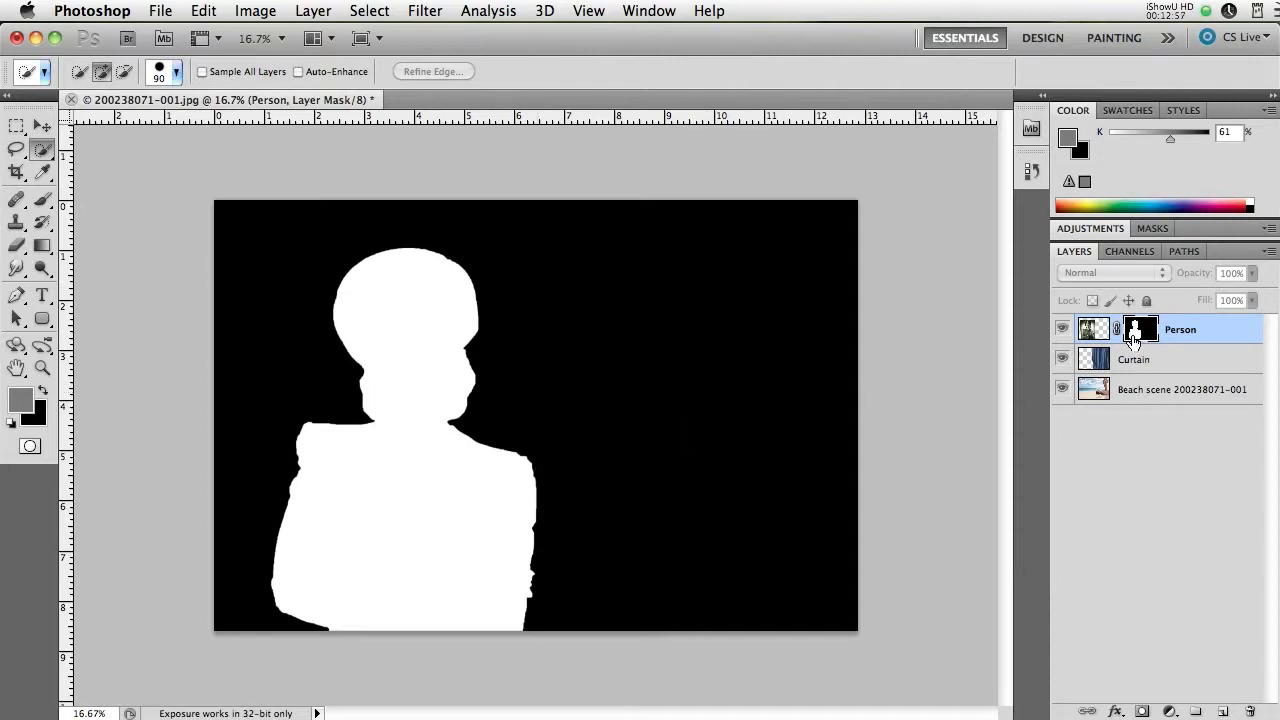
alt+click(1138, 334)
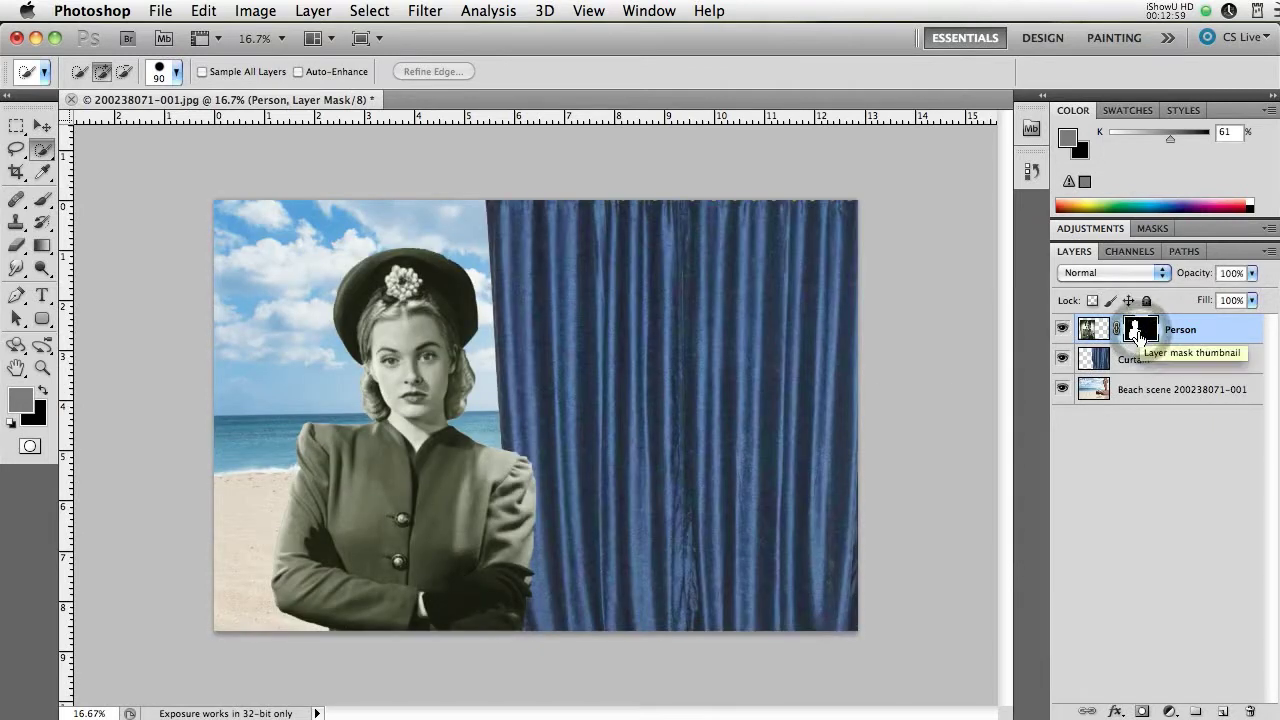
alt+click(1138, 334)
alt+click(1138, 334)
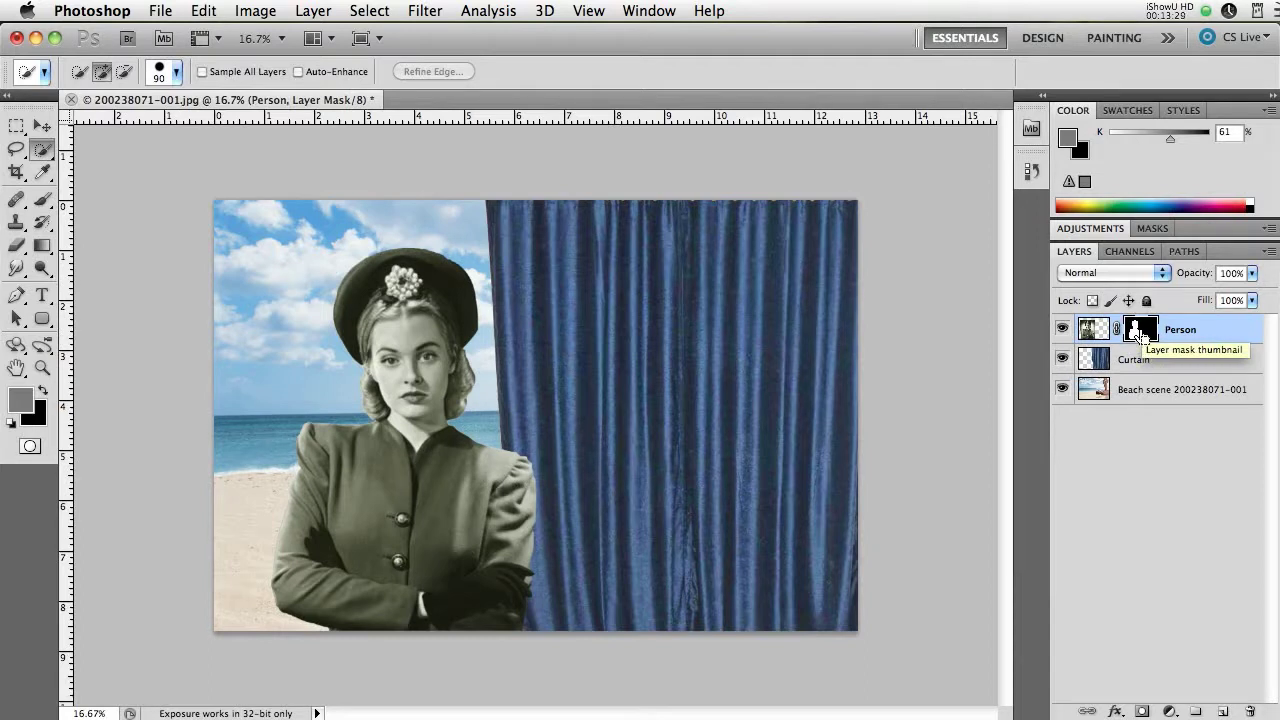
super+click(1141, 337)
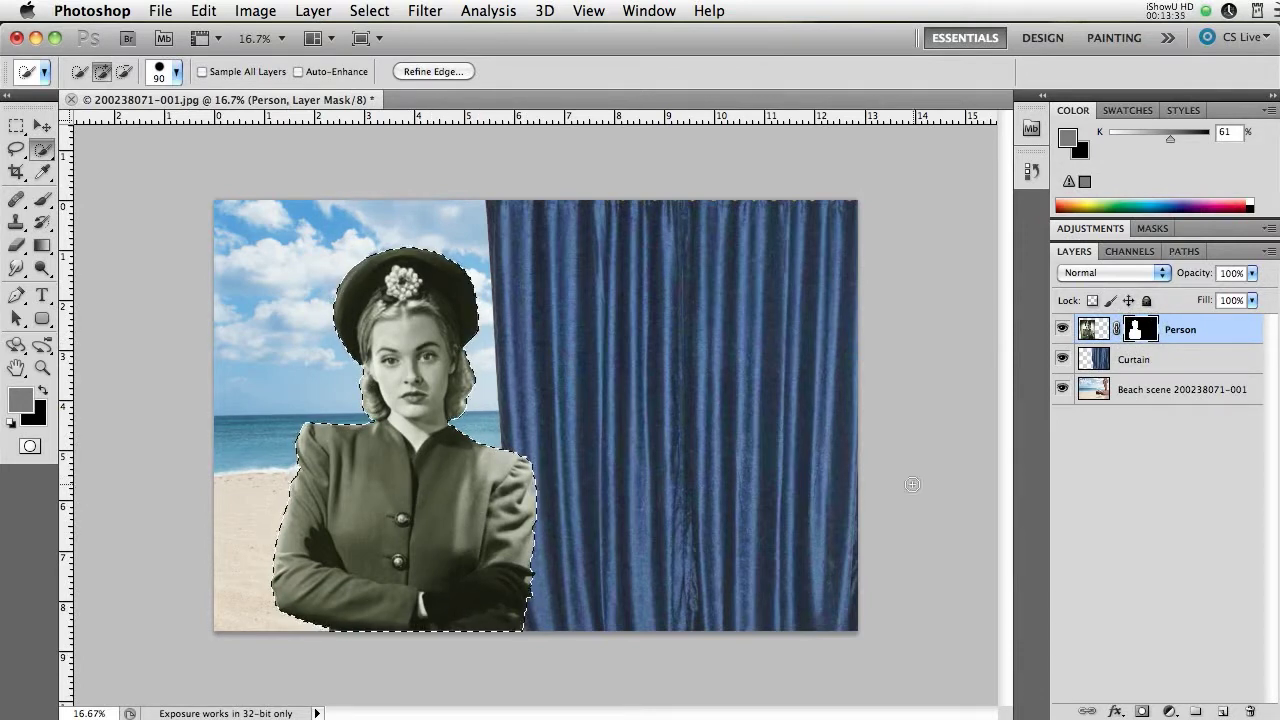
Copy the woman-shaped beach area to a new layer named 'Beach cutout' and view it solo briefly
click(1182, 391)
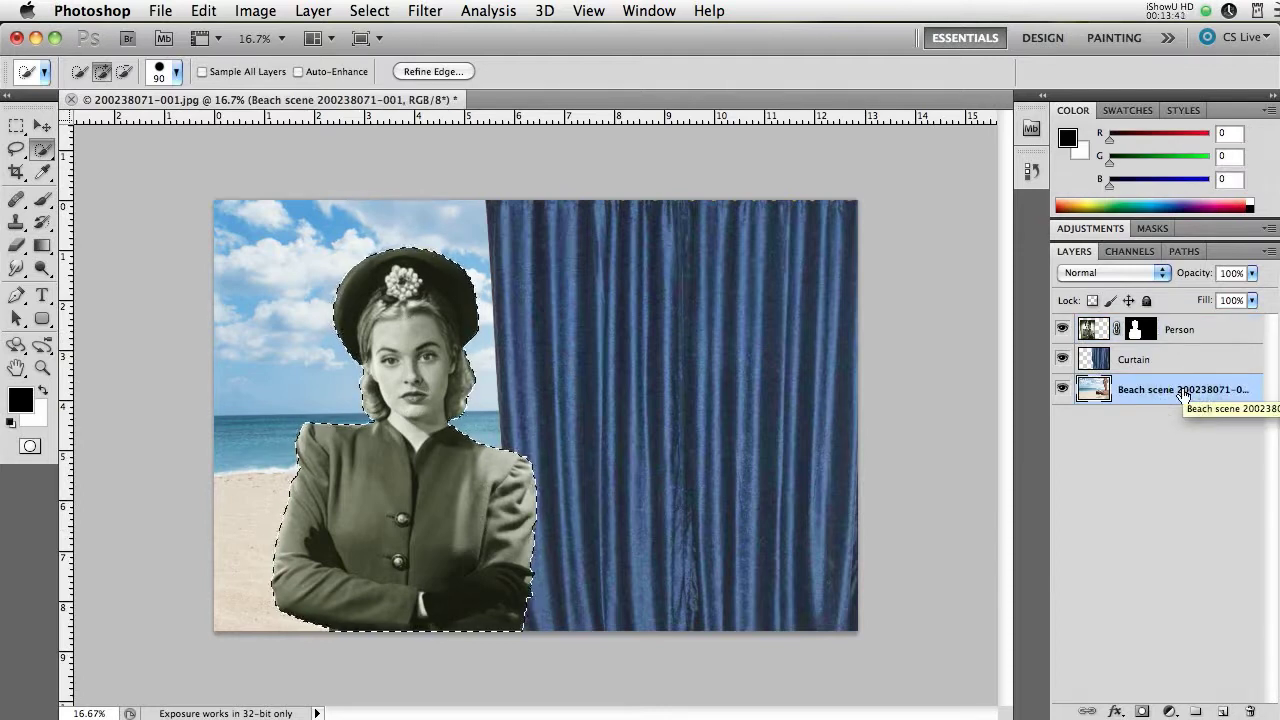
key(super+j)
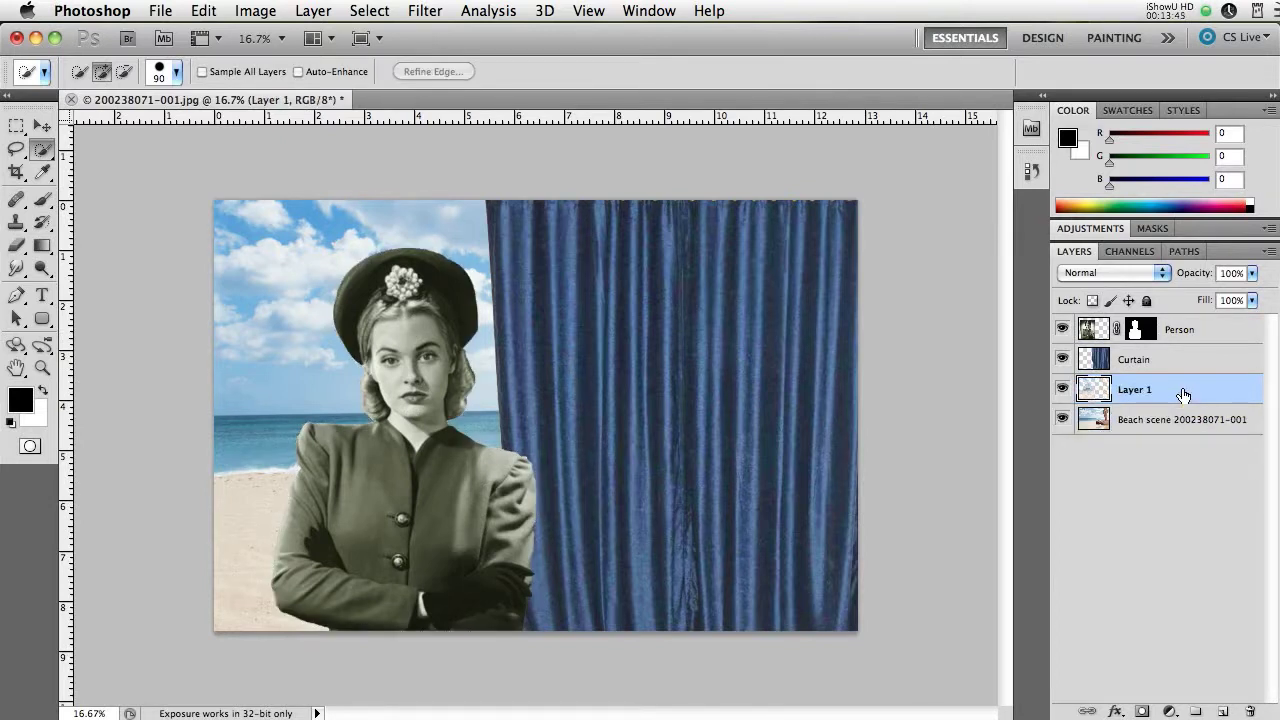
double_click(1127, 391)
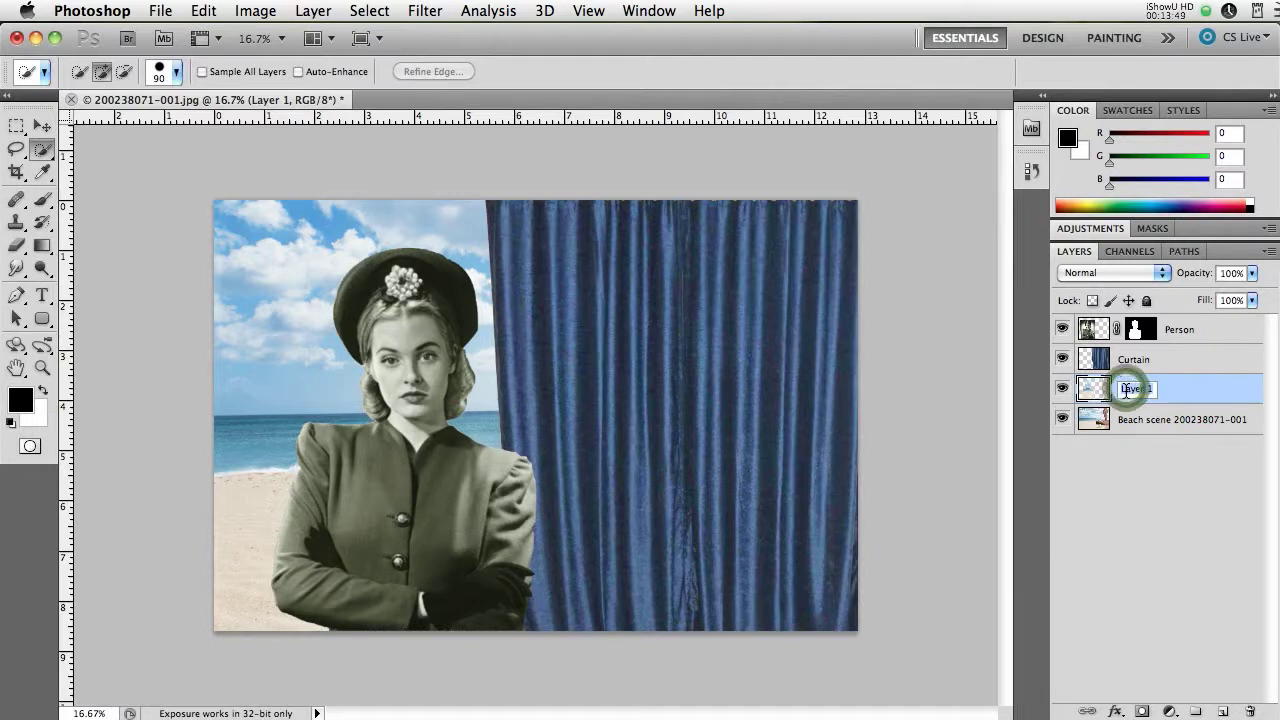
text(Beach cutout)
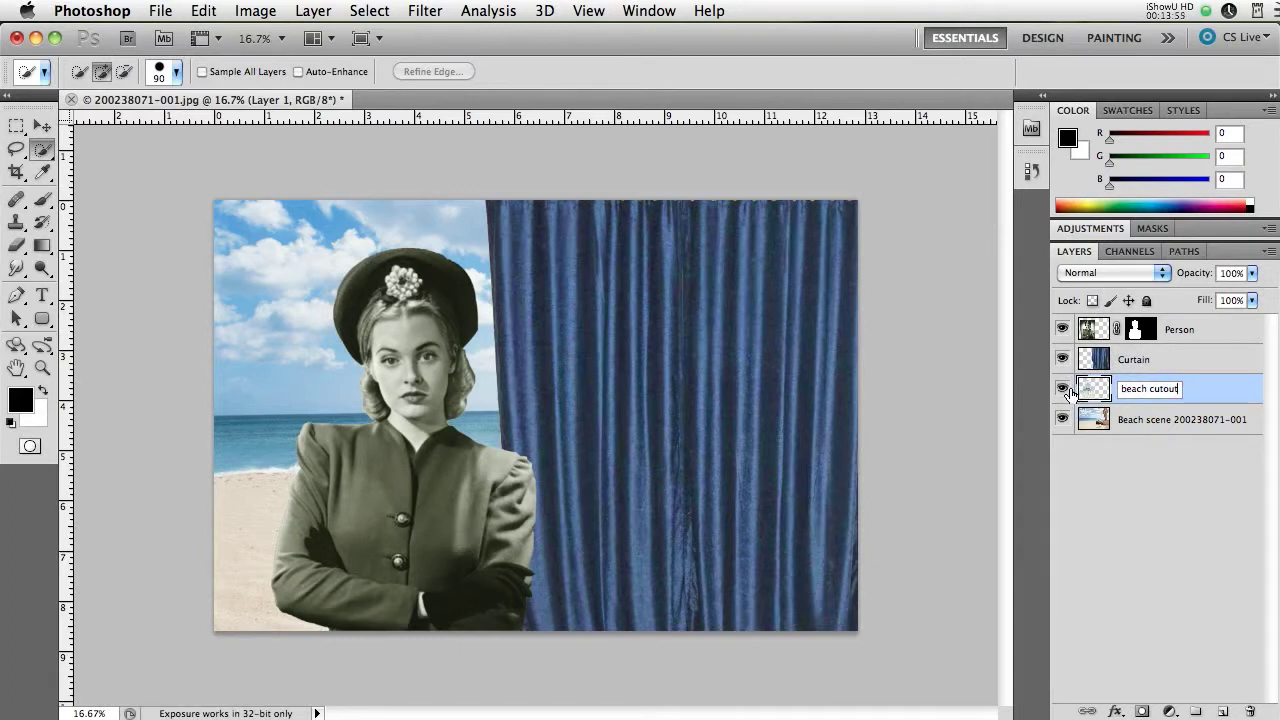
alt+click(1063, 389)
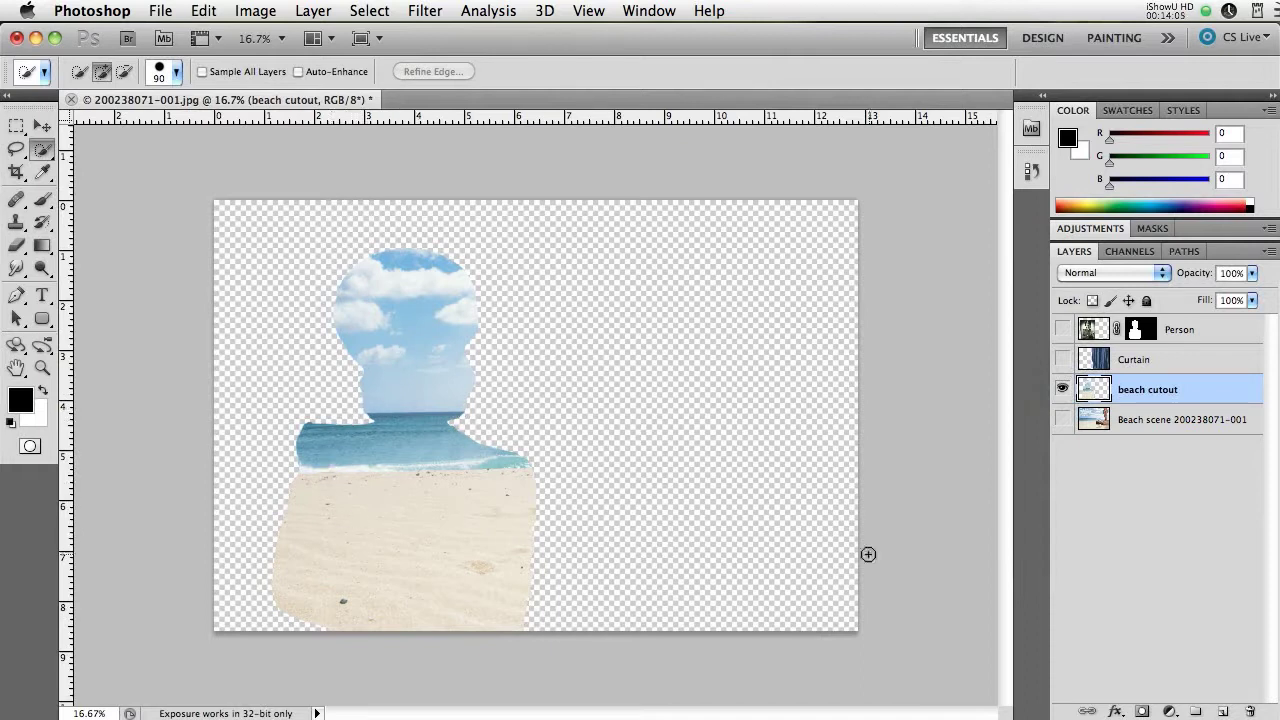
alt+click(1062, 390)
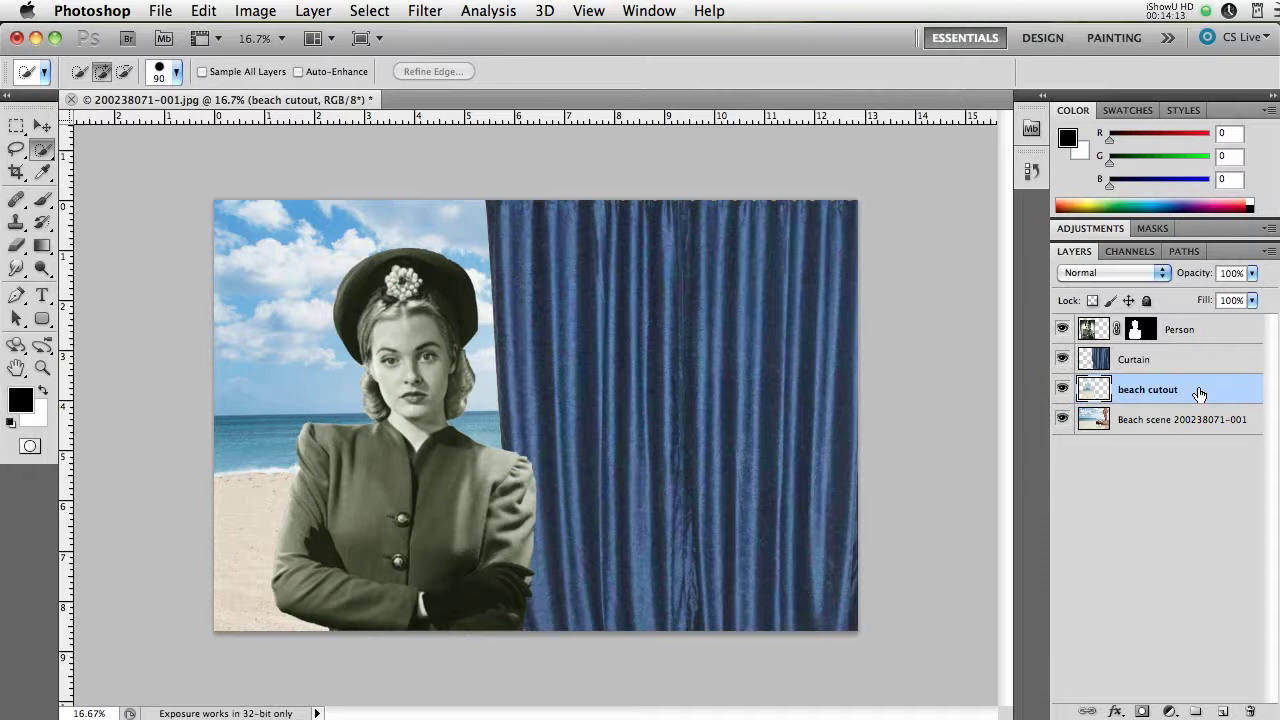
Move the beach cutout layer above Curtain and drag the cutout onto the curtain's right side
drag(1199, 393, 1200, 352)
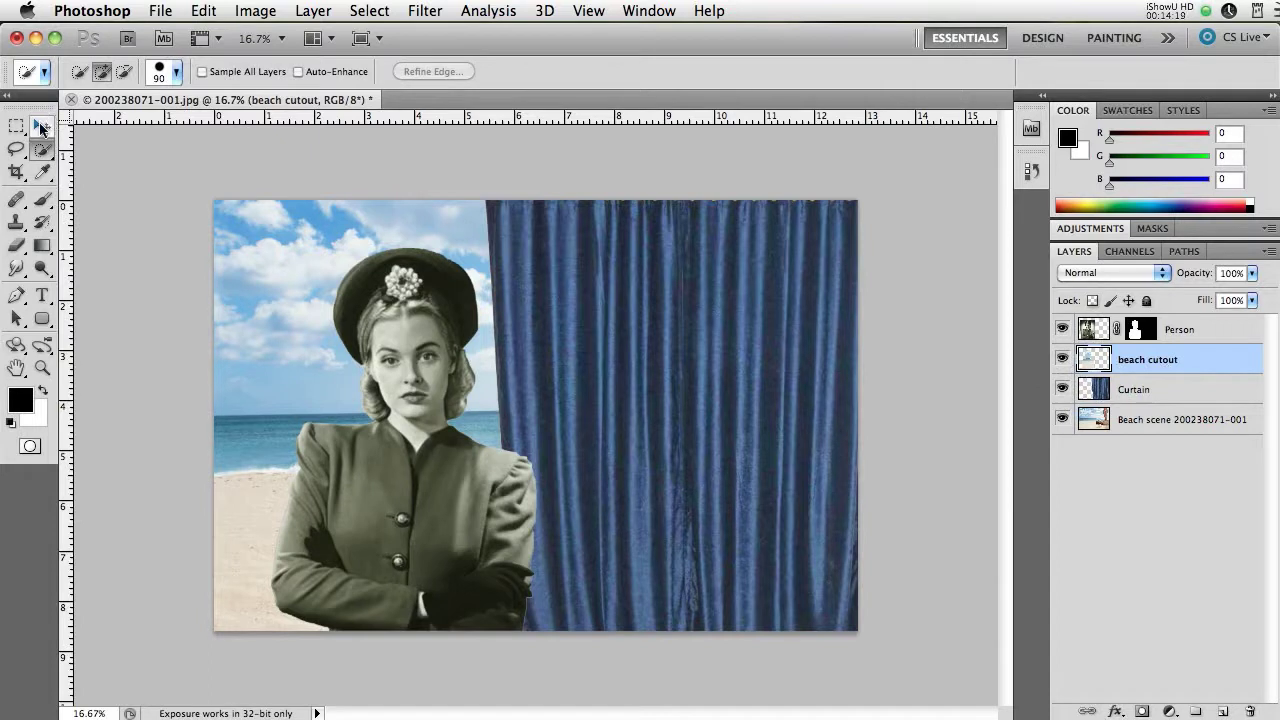
click(40, 126)
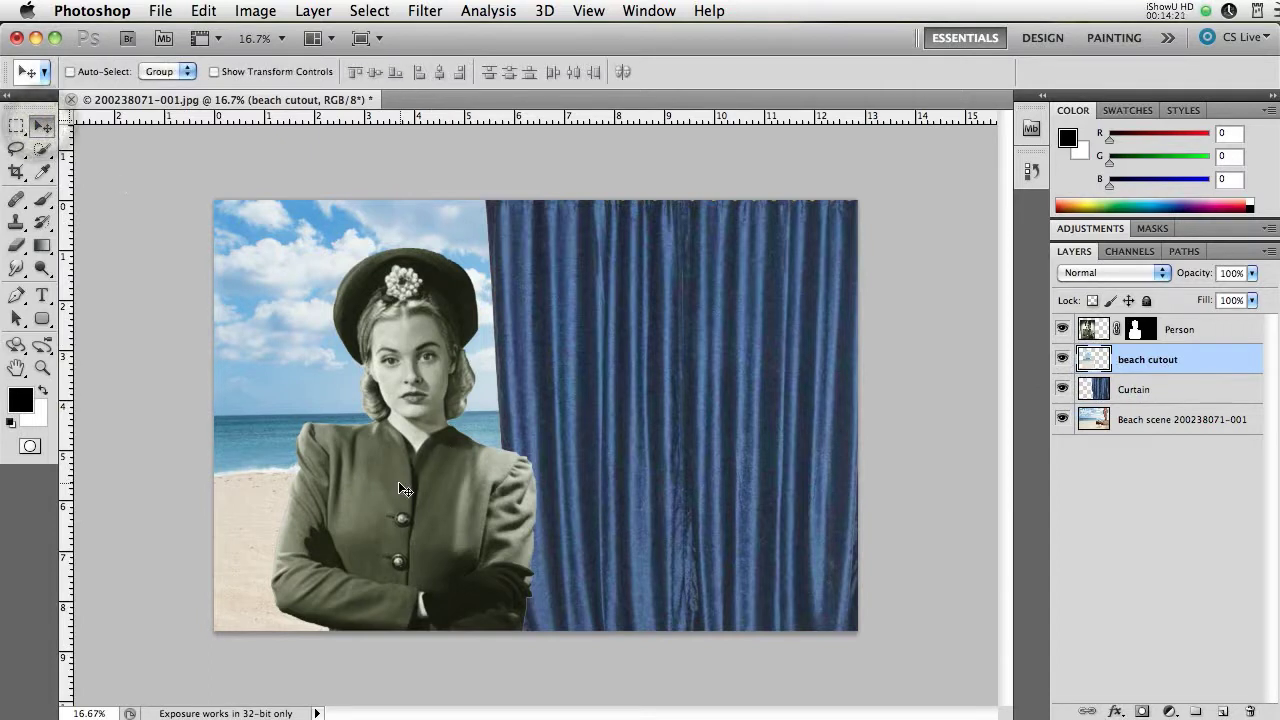
drag(399, 483, 692, 488)
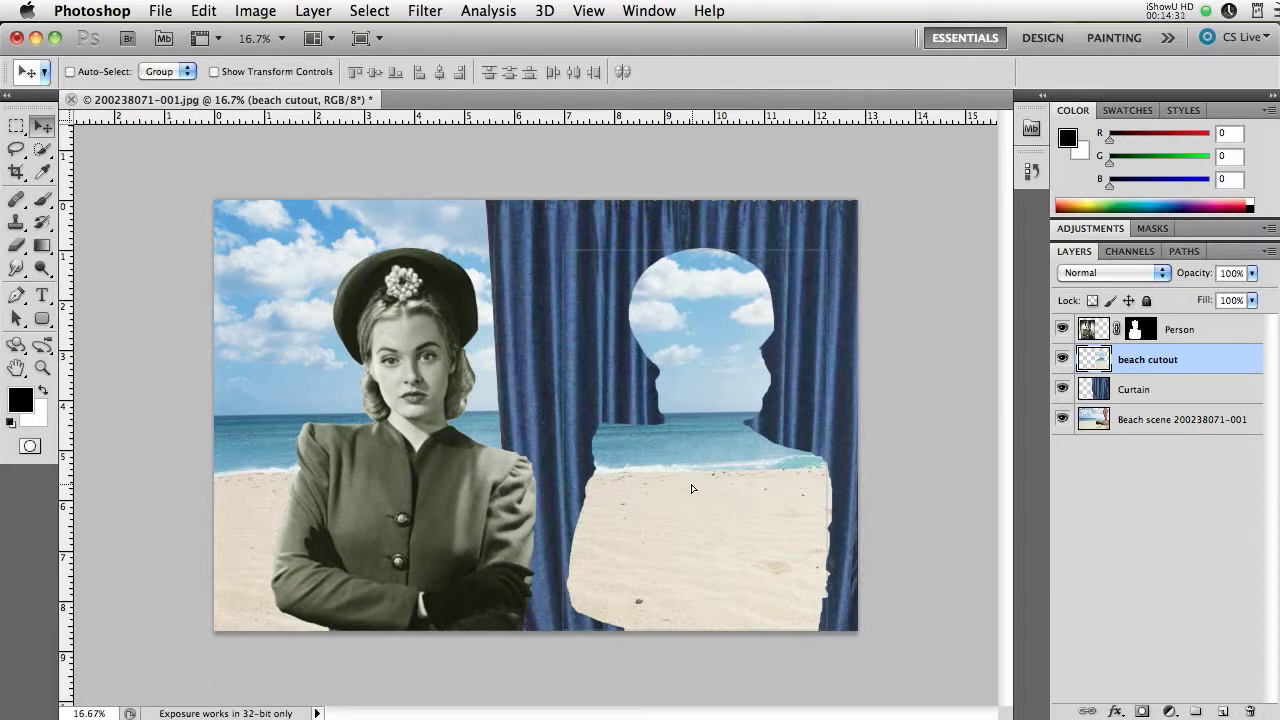
mouse_move(692, 488)
mouse_down()
mouse_move(686, 445)
mouse_move(691, 489)
mouse_move(638, 494)
mouse_move(702, 494)
mouse_up()
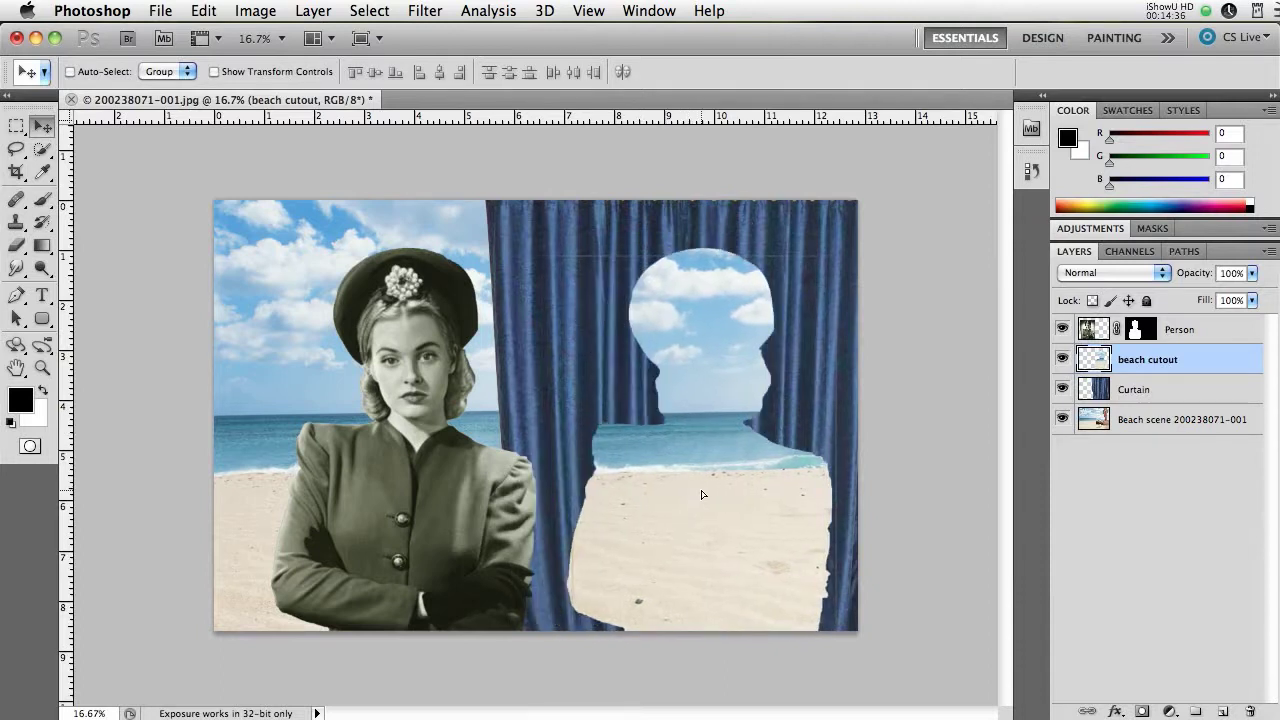
Copy the curtain area inside the woman's outline to a new Layer 1
super+click(1138, 335)
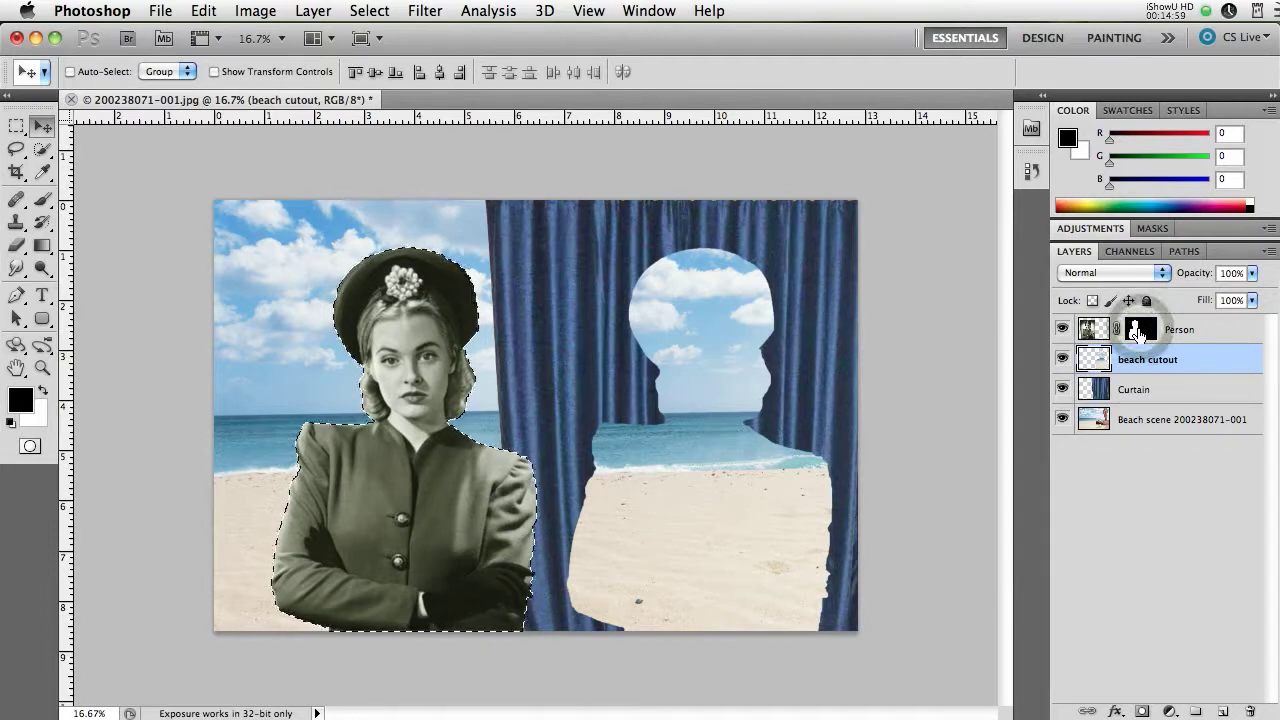
click(1163, 393)
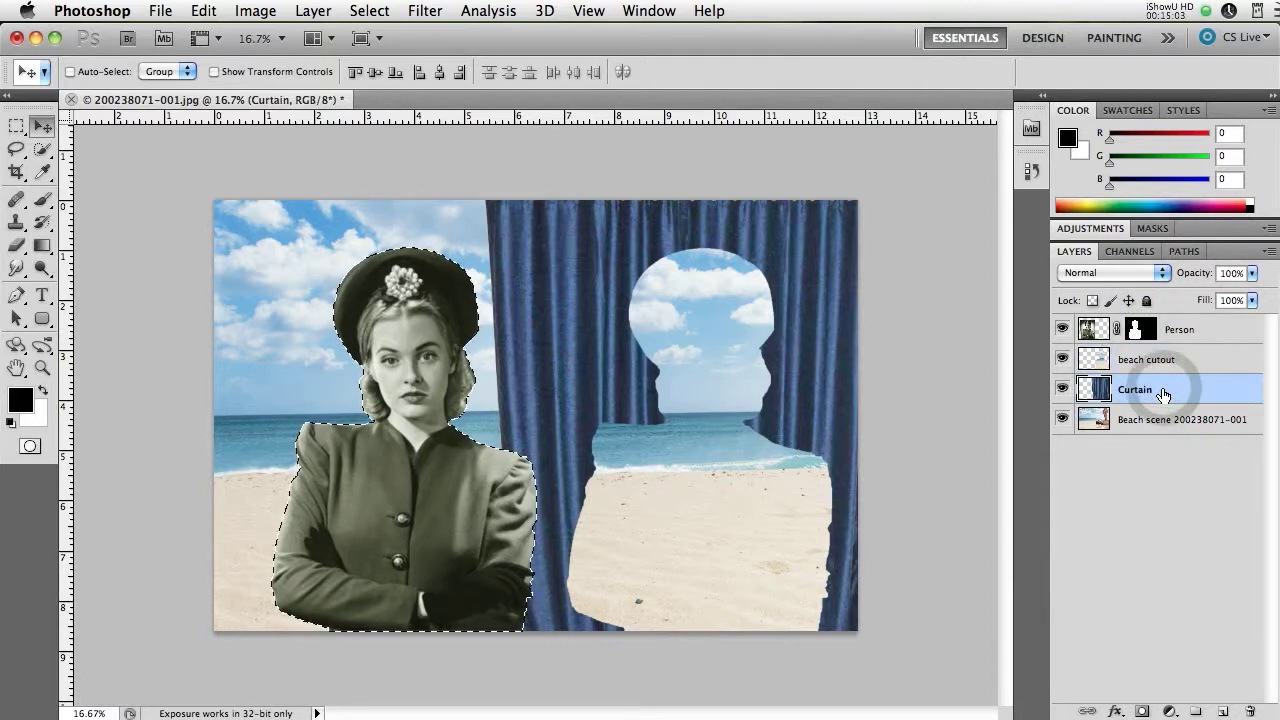
key(super+j)
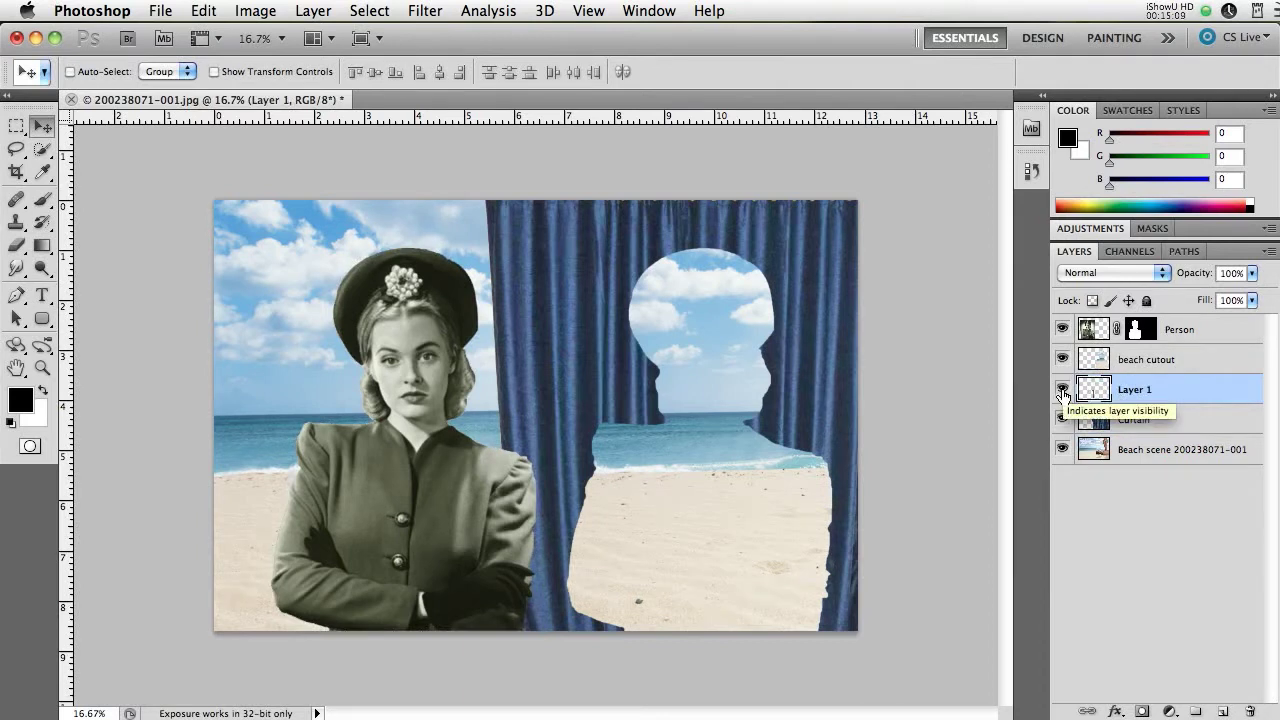
alt+click(1062, 389)
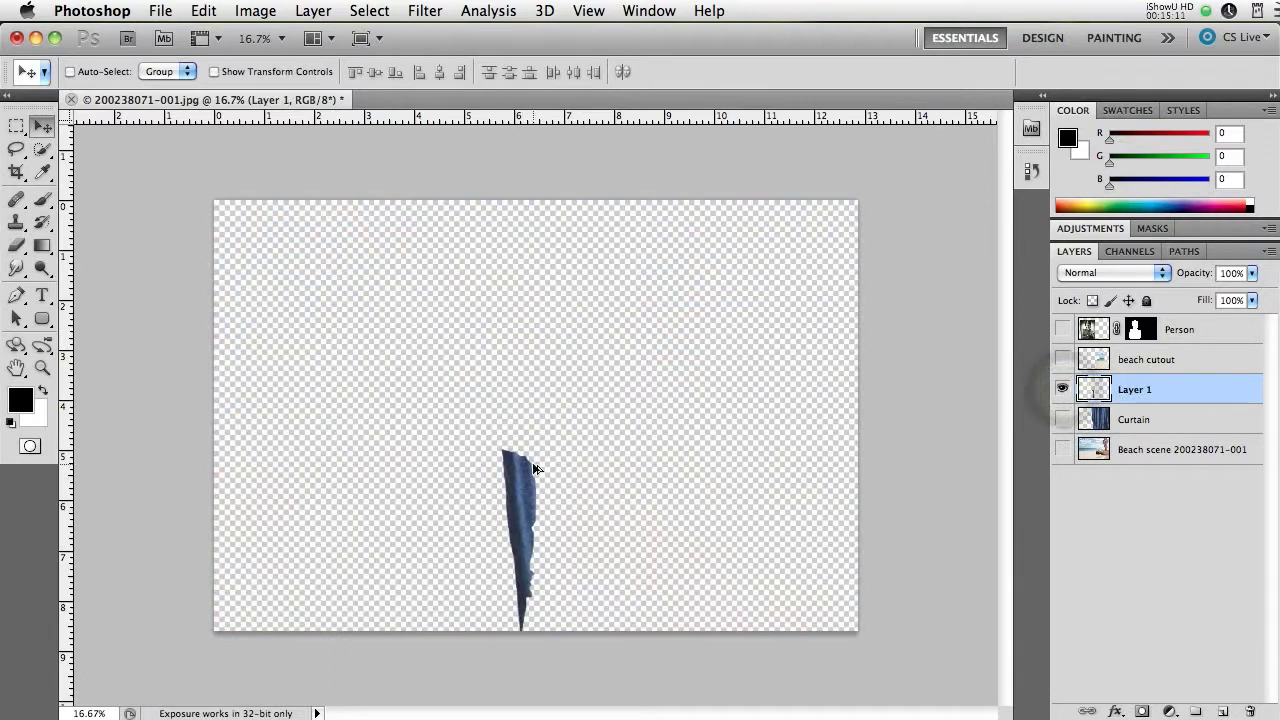
alt+click(1062, 389)
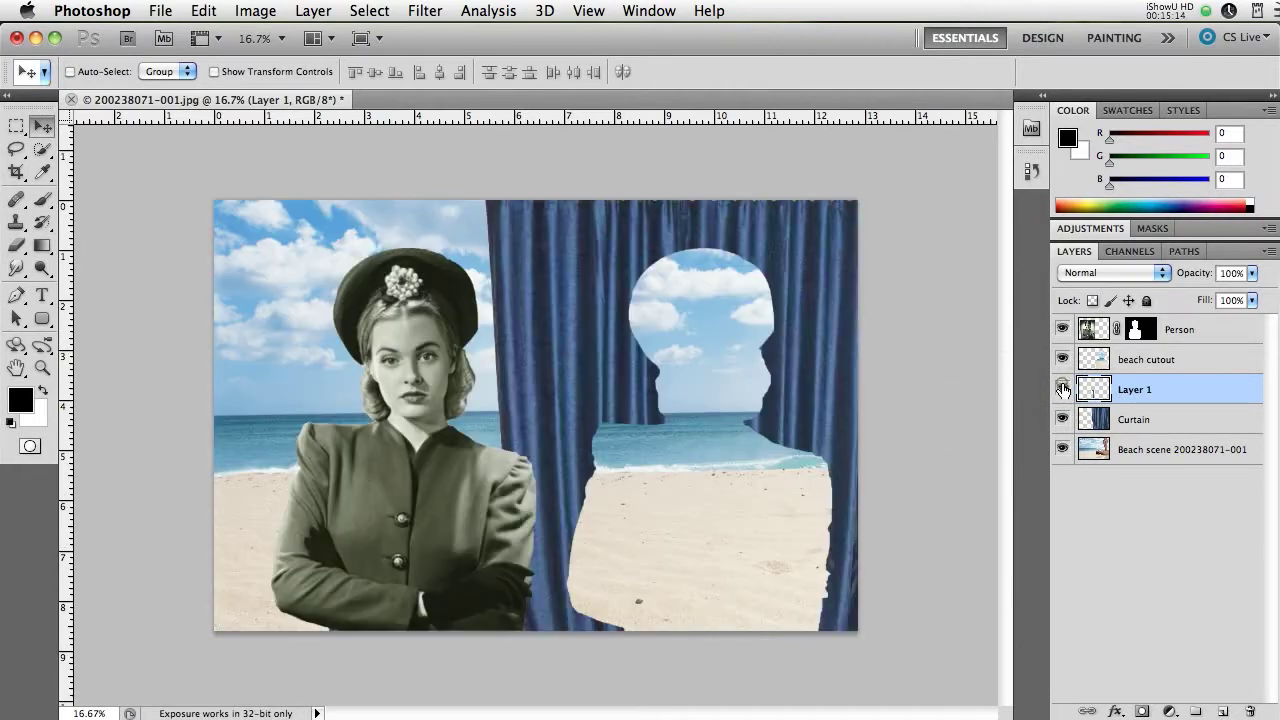
Move Layer 1 above beach cutout and slide the curtain strip over the cutout's right edge
click(1176, 393)
drag(1176, 393, 1172, 354)
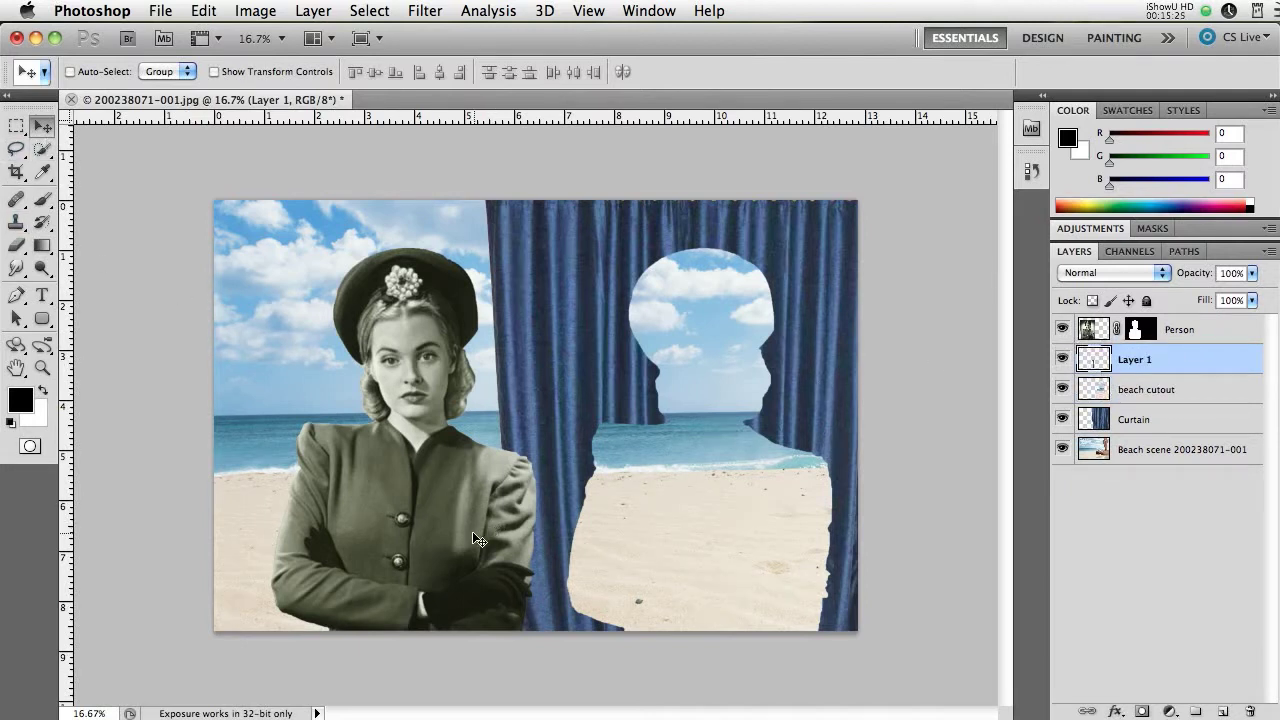
drag(474, 534, 770, 534)
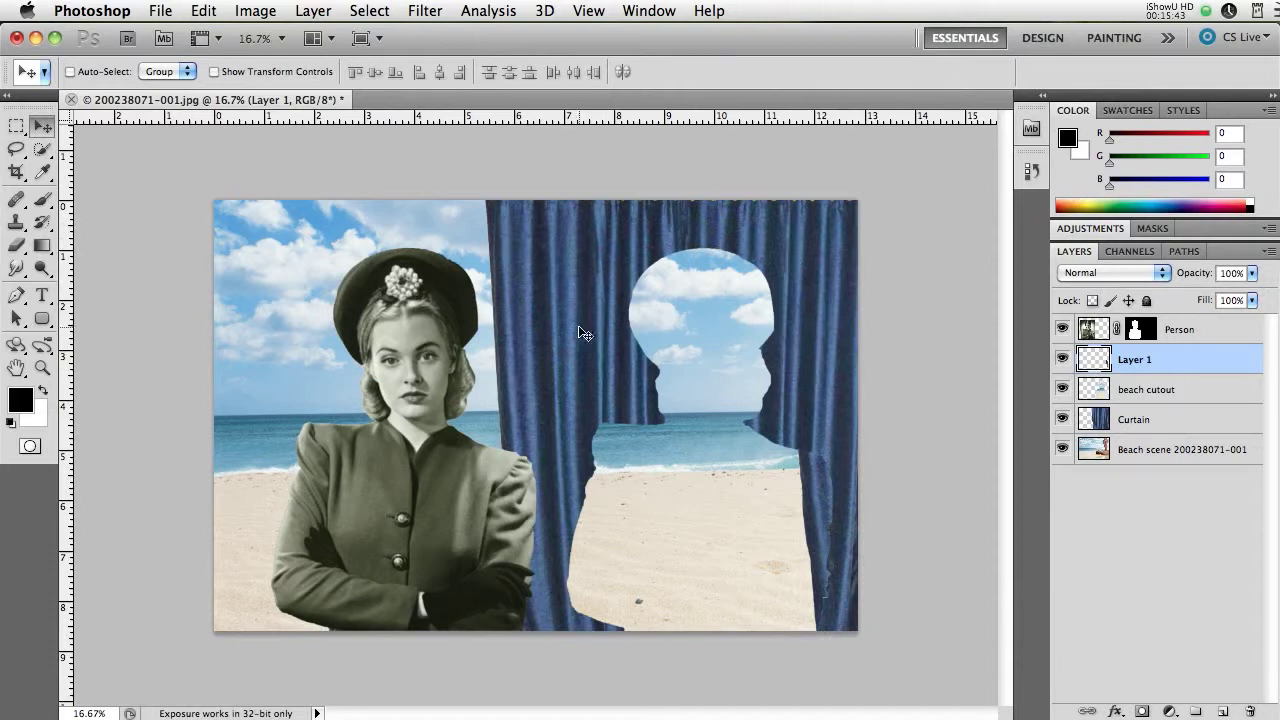
click(1171, 421)
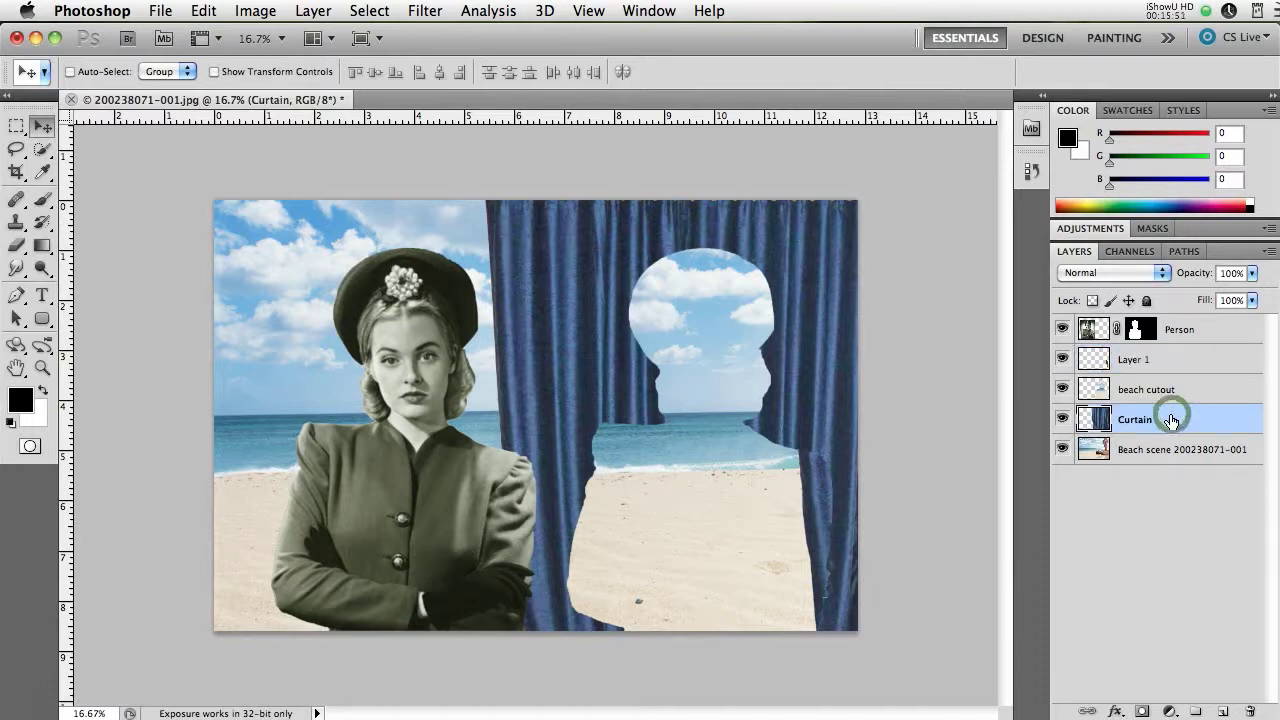
Add a colorized Hue/Saturation layer above Curtain at Hue 0, Saturation 64, tinting it red
click(1097, 228)
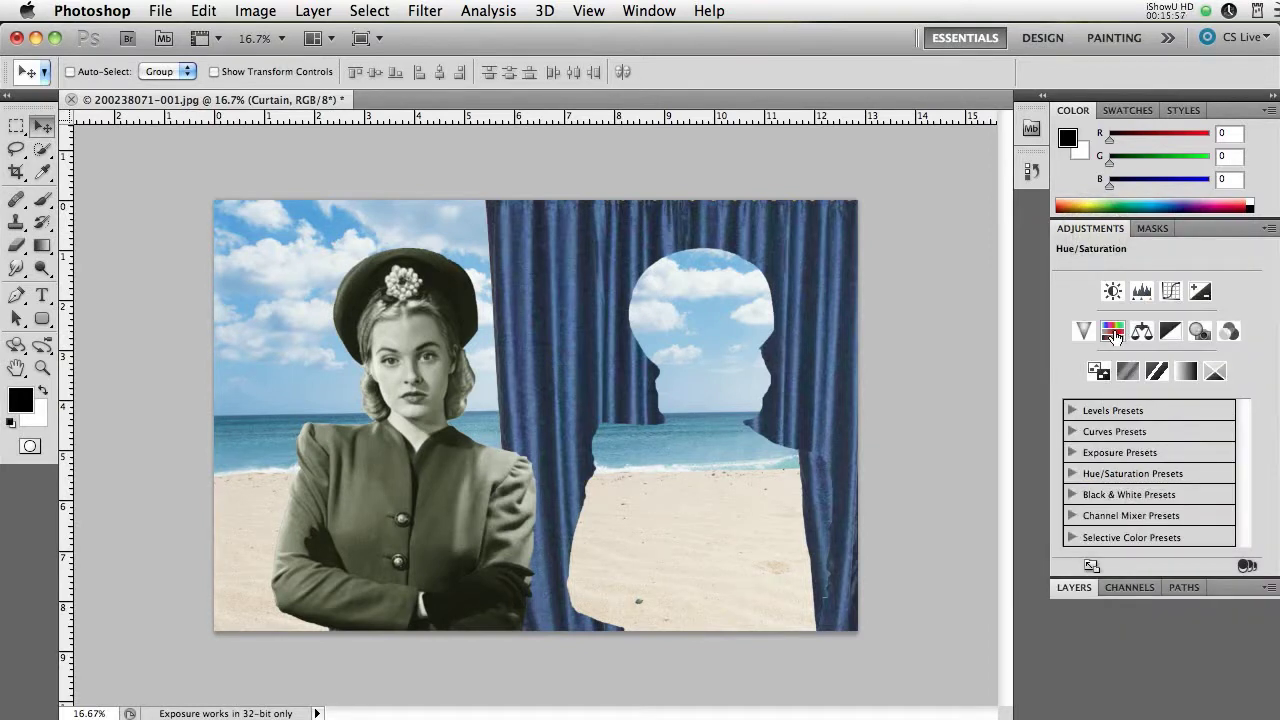
click(1113, 332)
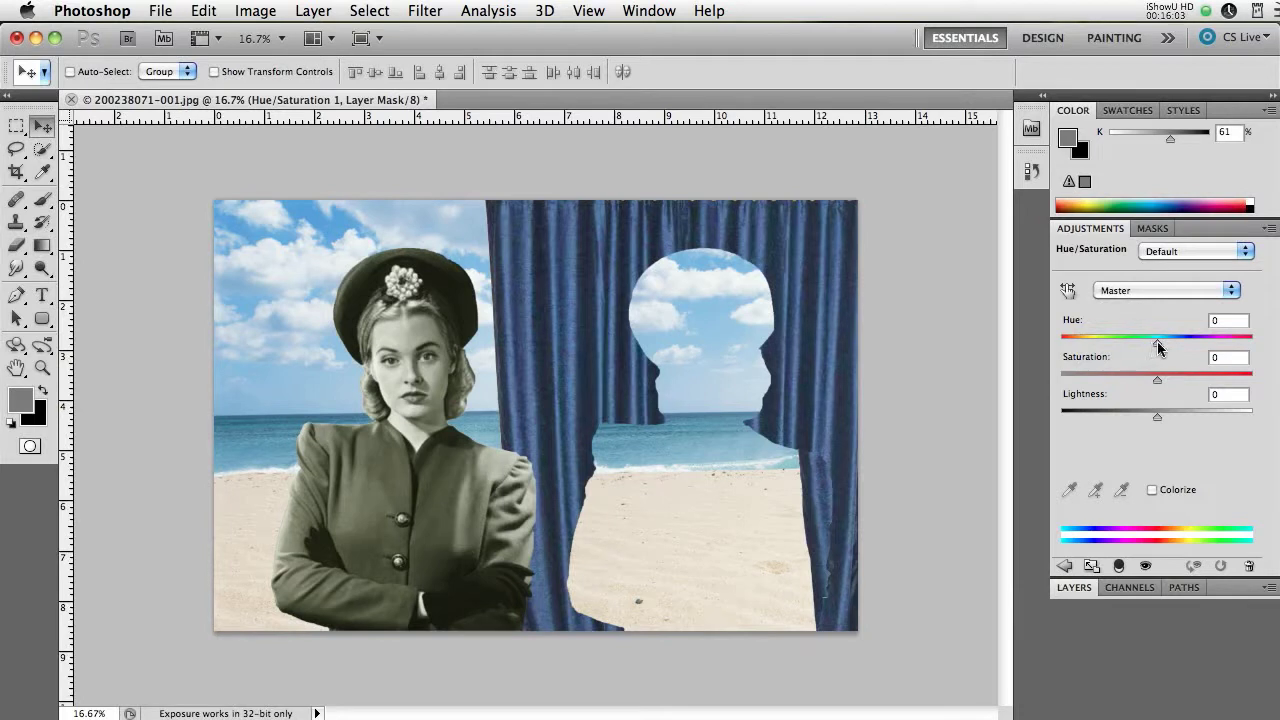
drag(1158, 346, 1046, 346)
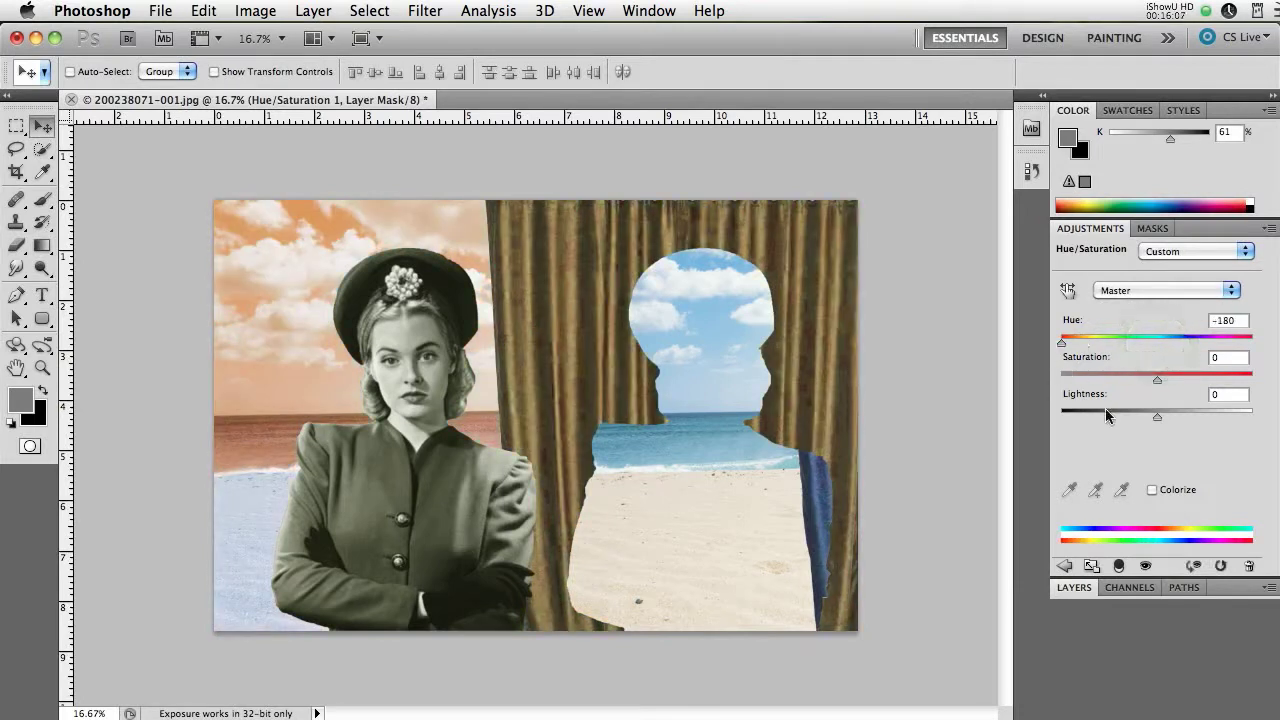
click(1151, 489)
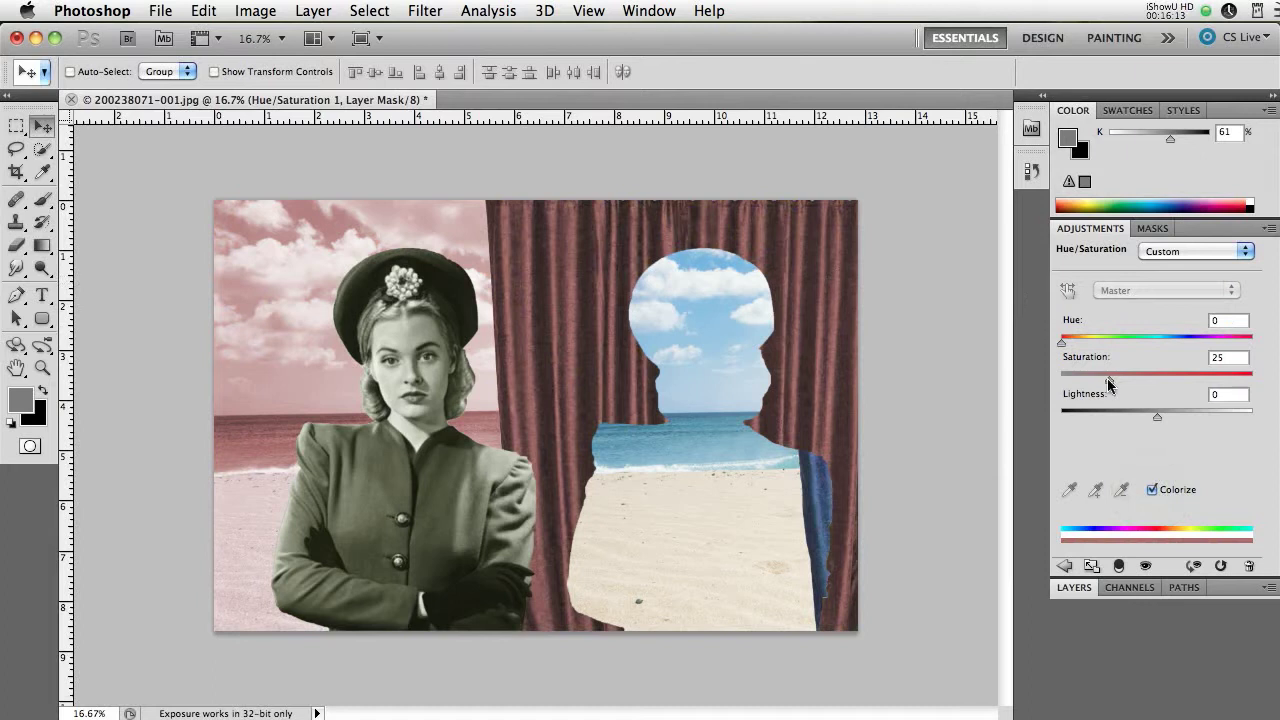
drag(1107, 378, 1194, 382)
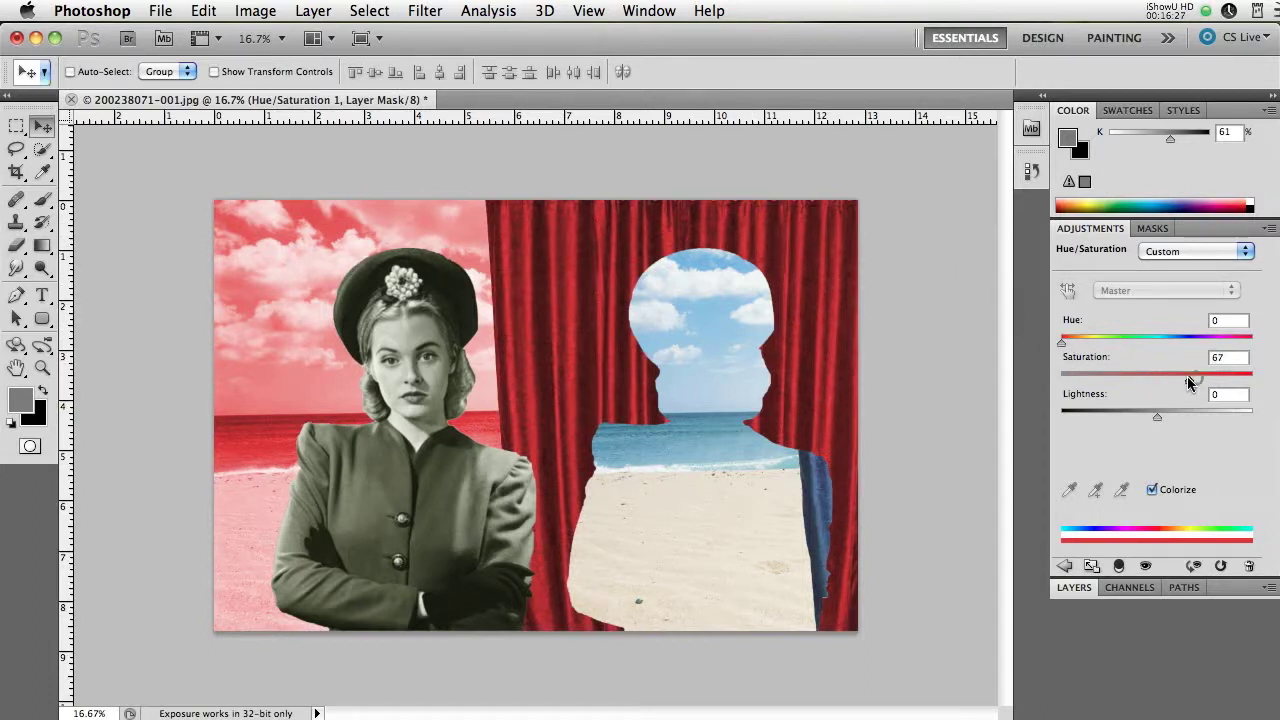
drag(1187, 376, 1181, 377)
click(1066, 589)
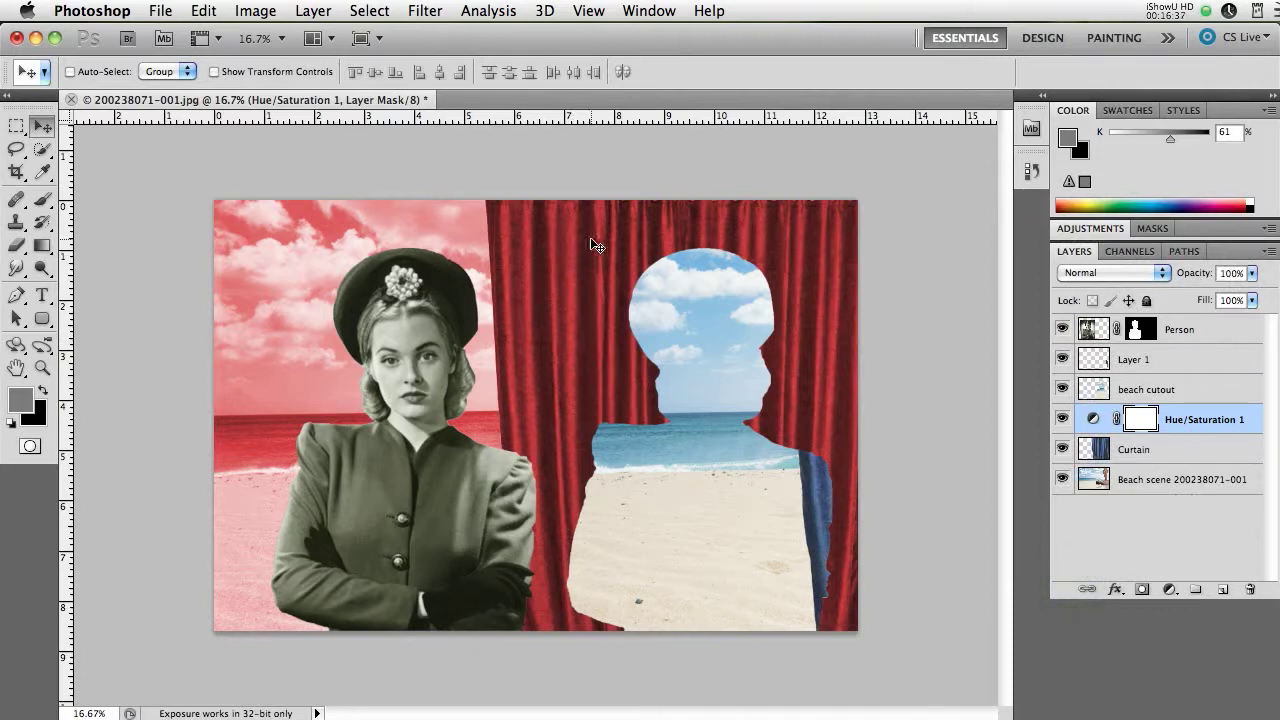
right_click(1181, 419)
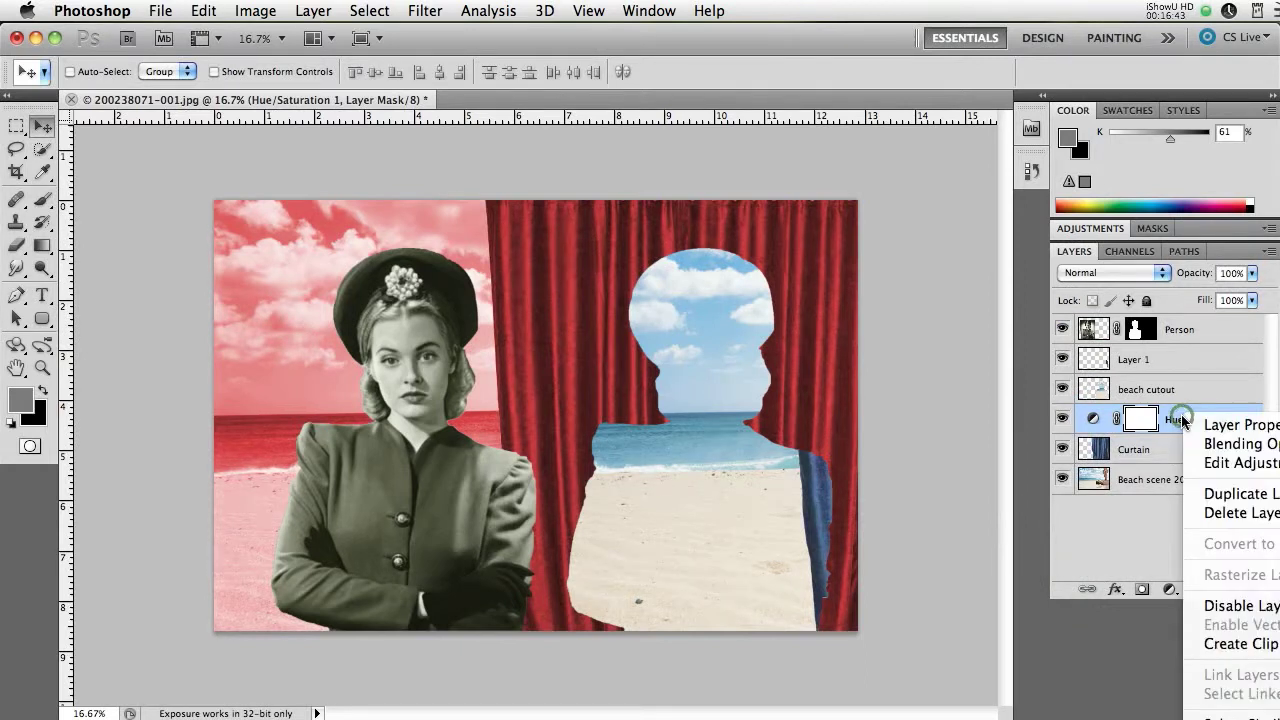
Clip Hue/Saturation 1 to the Curtain layer and duplicate it as Hue/Saturation 1 copy
click(1237, 646)
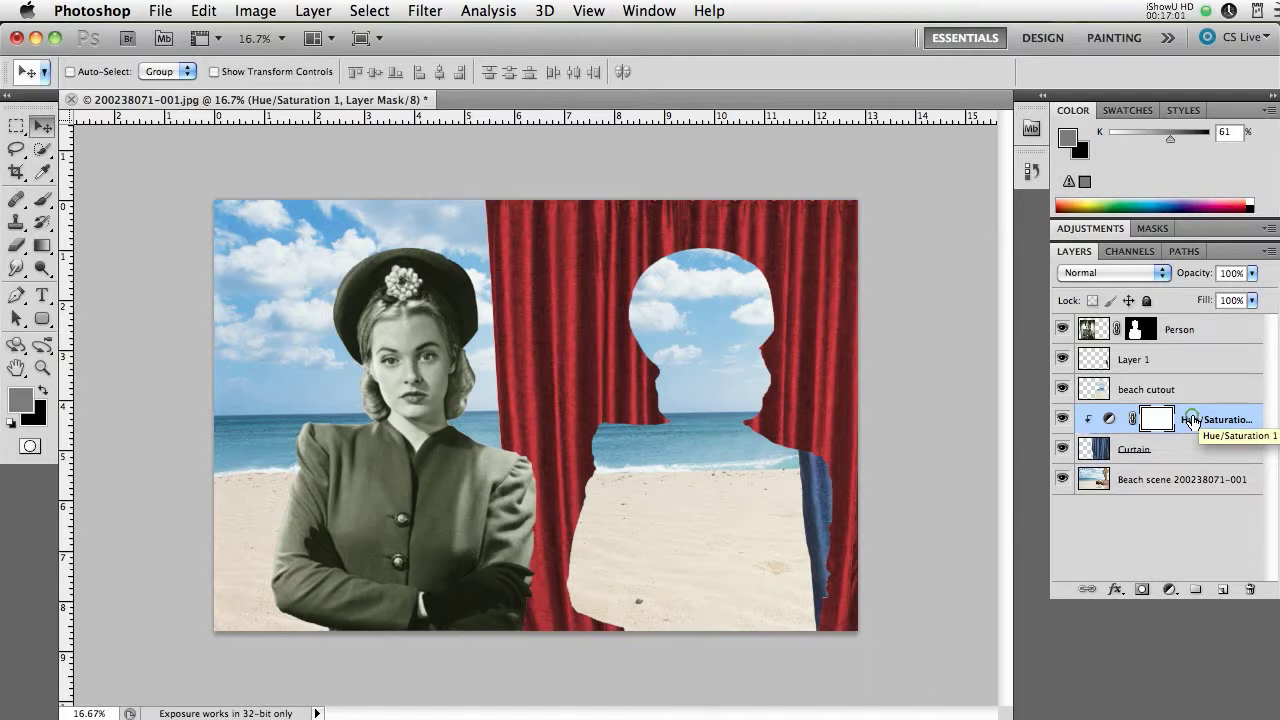
drag(1192, 420, 1222, 588)
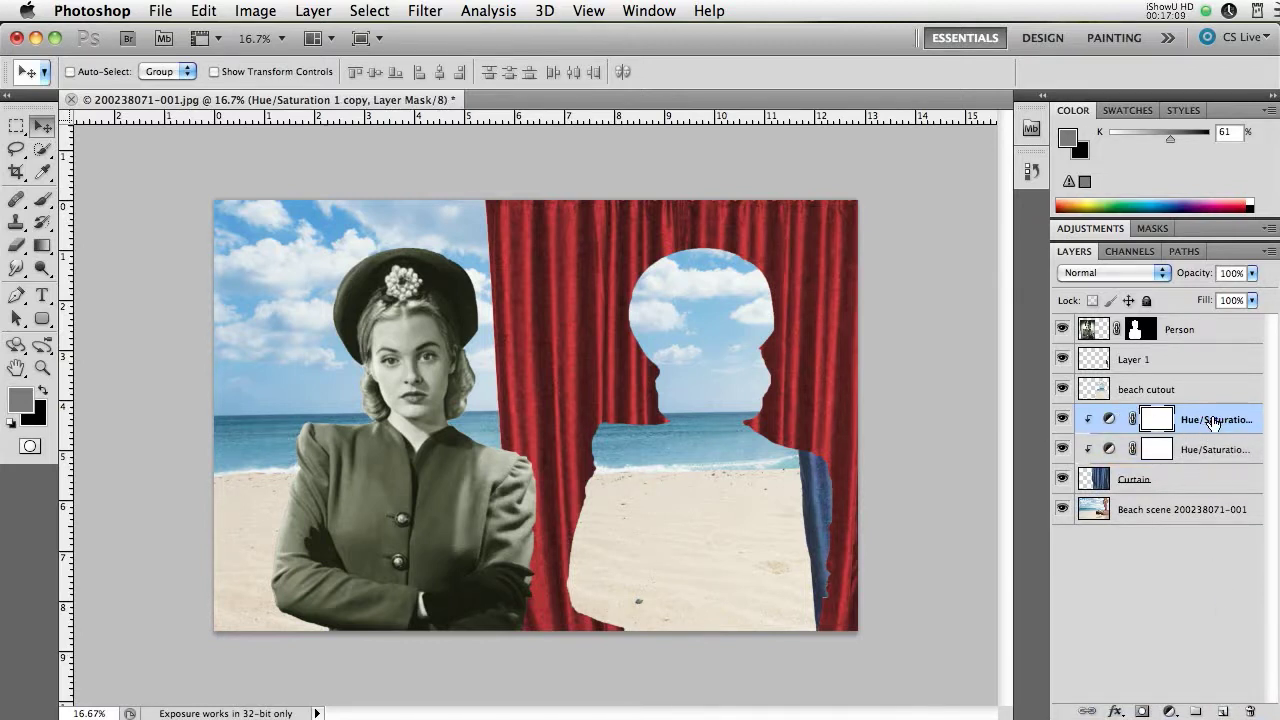
Move the Hue/Saturation 1 copy up above Layer 1 and rename Layer 1 'Curtain snippet'
drag(1212, 422, 1178, 362)
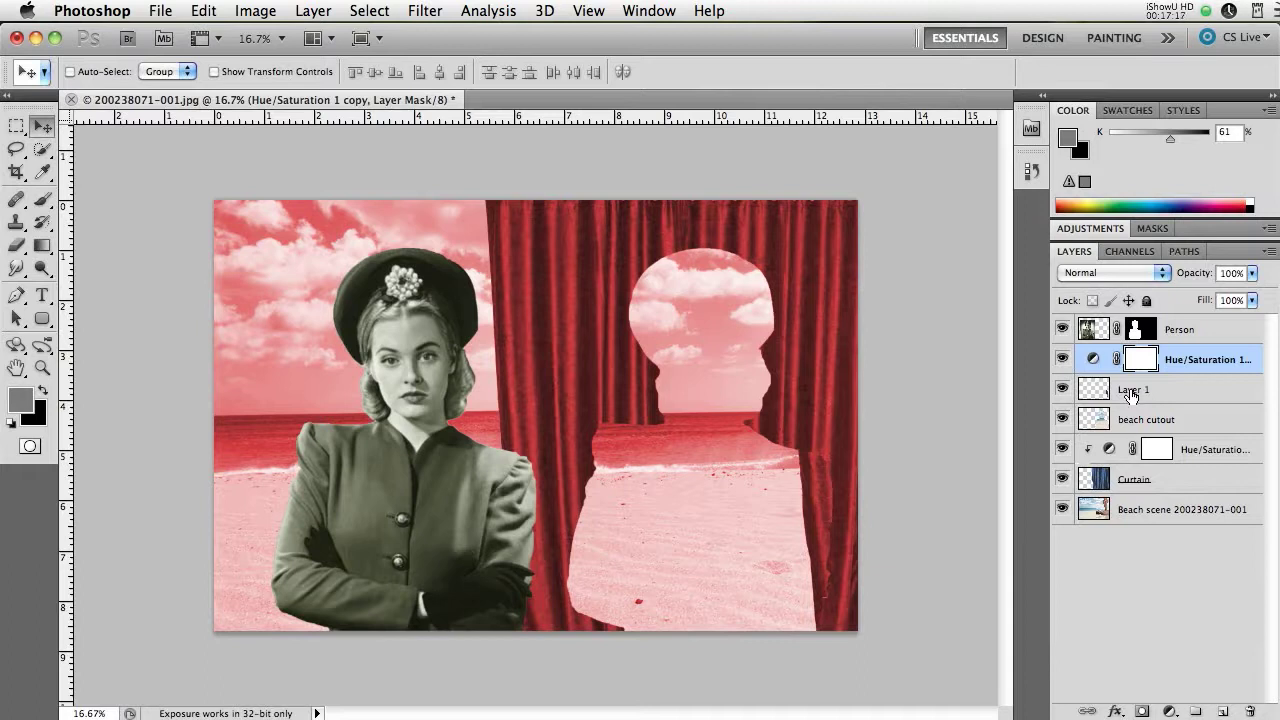
double_click(1131, 390)
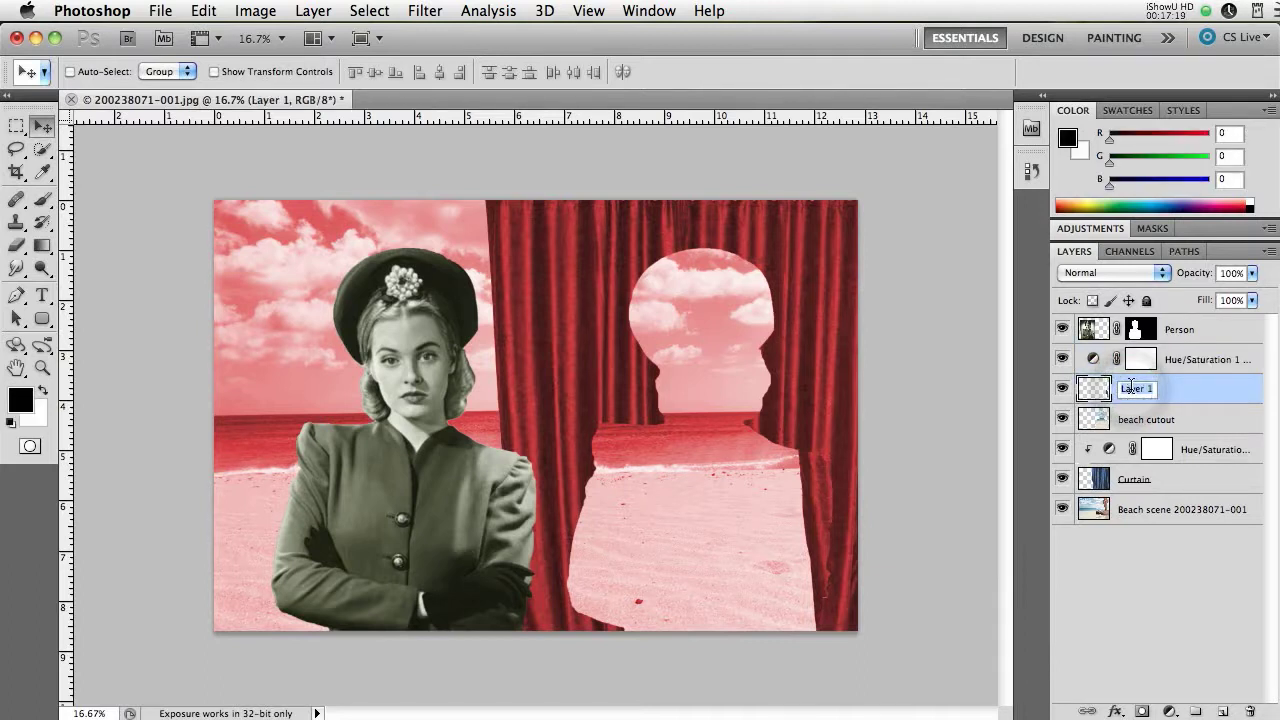
text(Curtai)
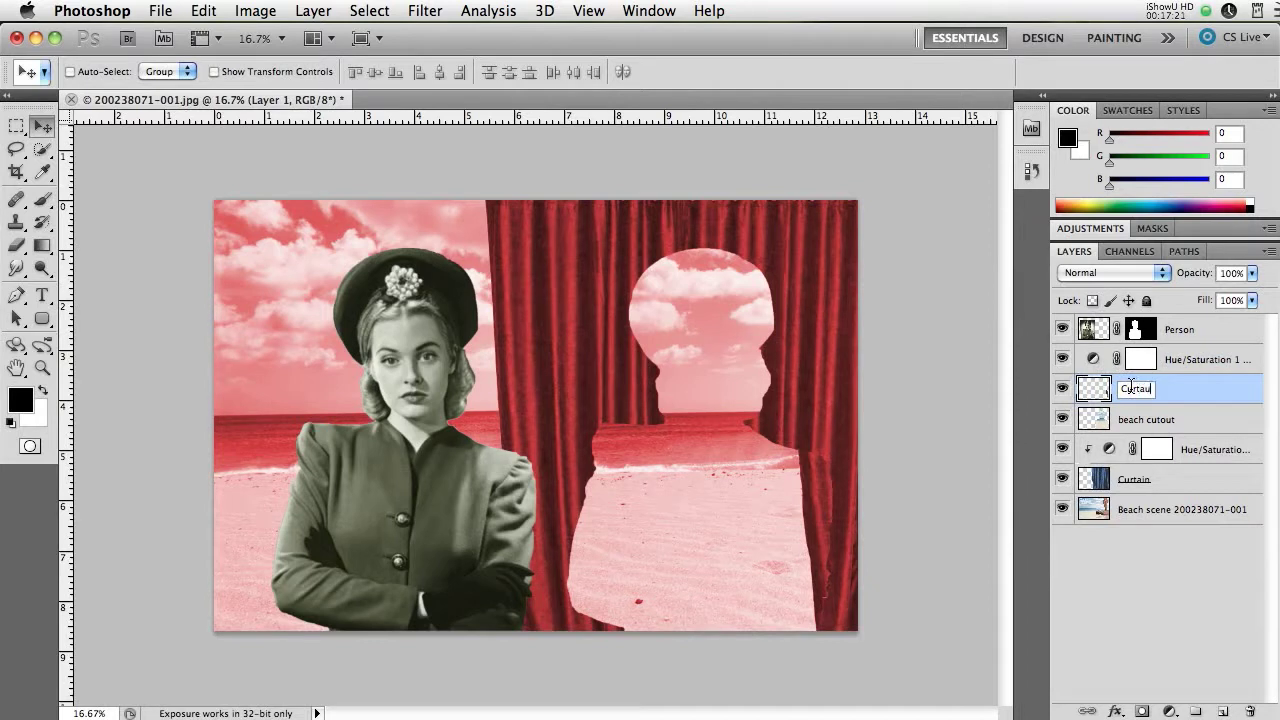
text(n snippet)
click(1177, 361)
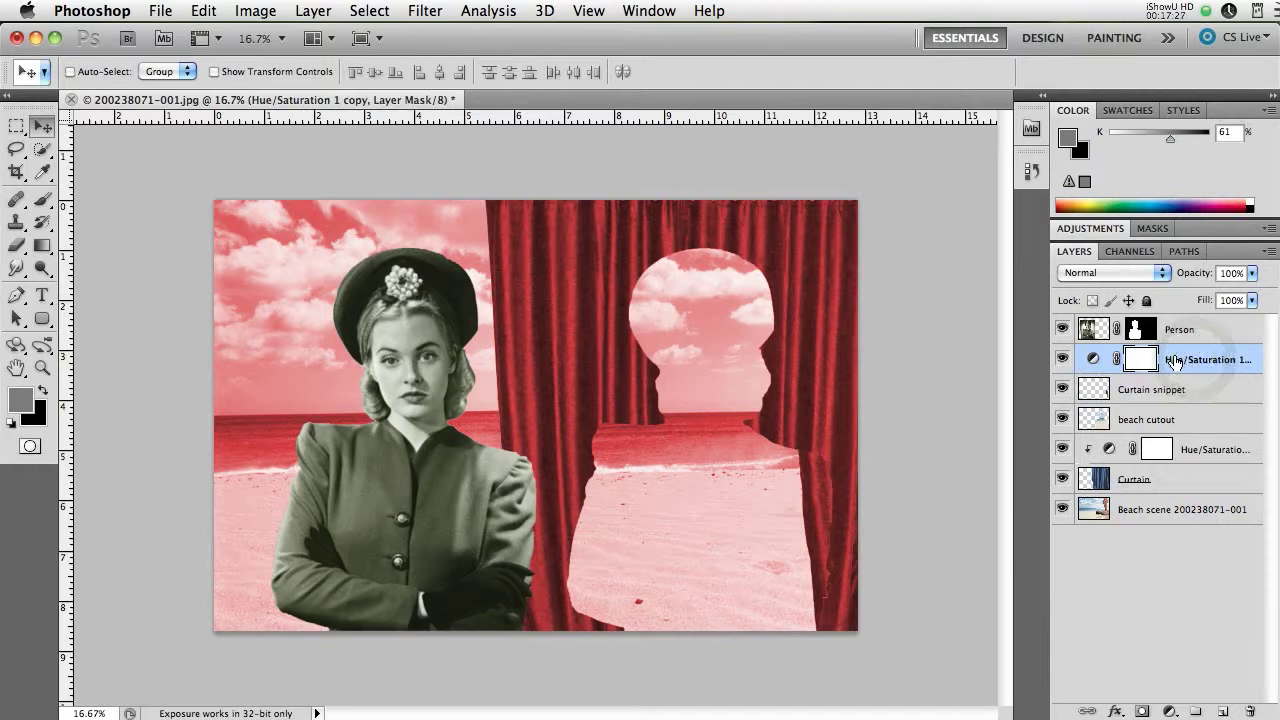
Clip the Hue/Saturation 1 copy to the Curtain snippet layer so only that strip turns red
right_click(1173, 353)
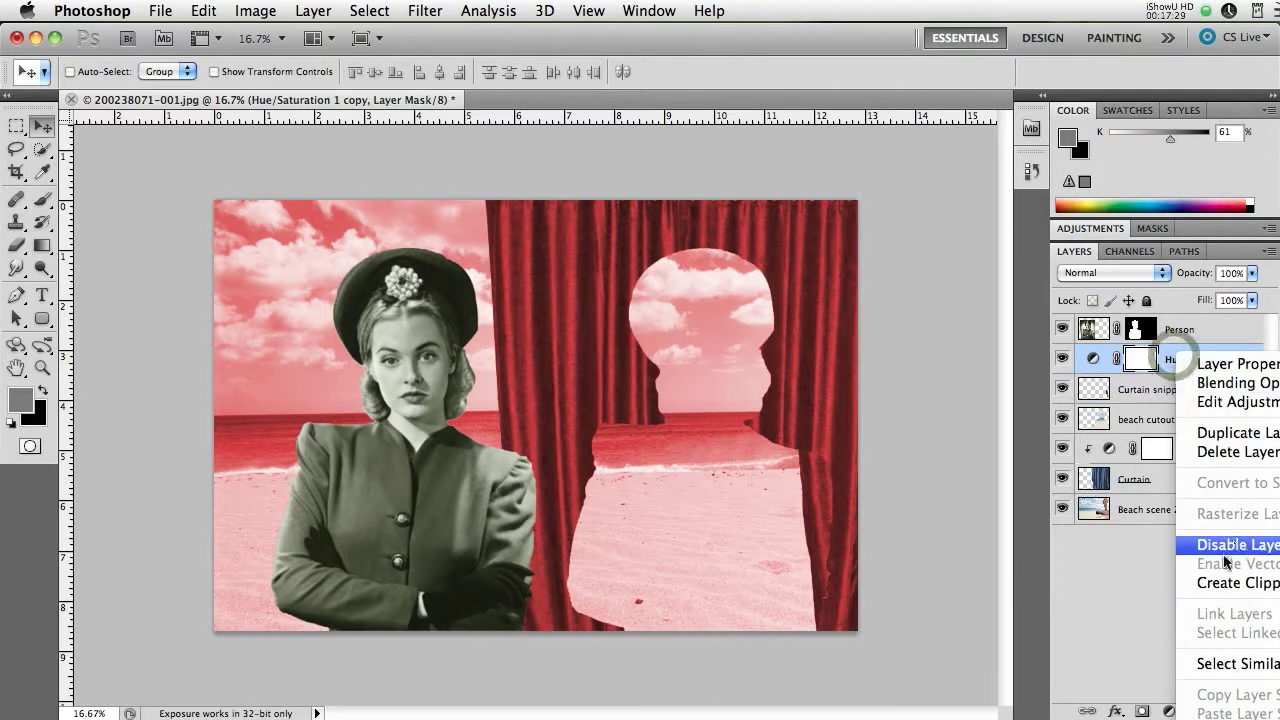
click(1213, 583)
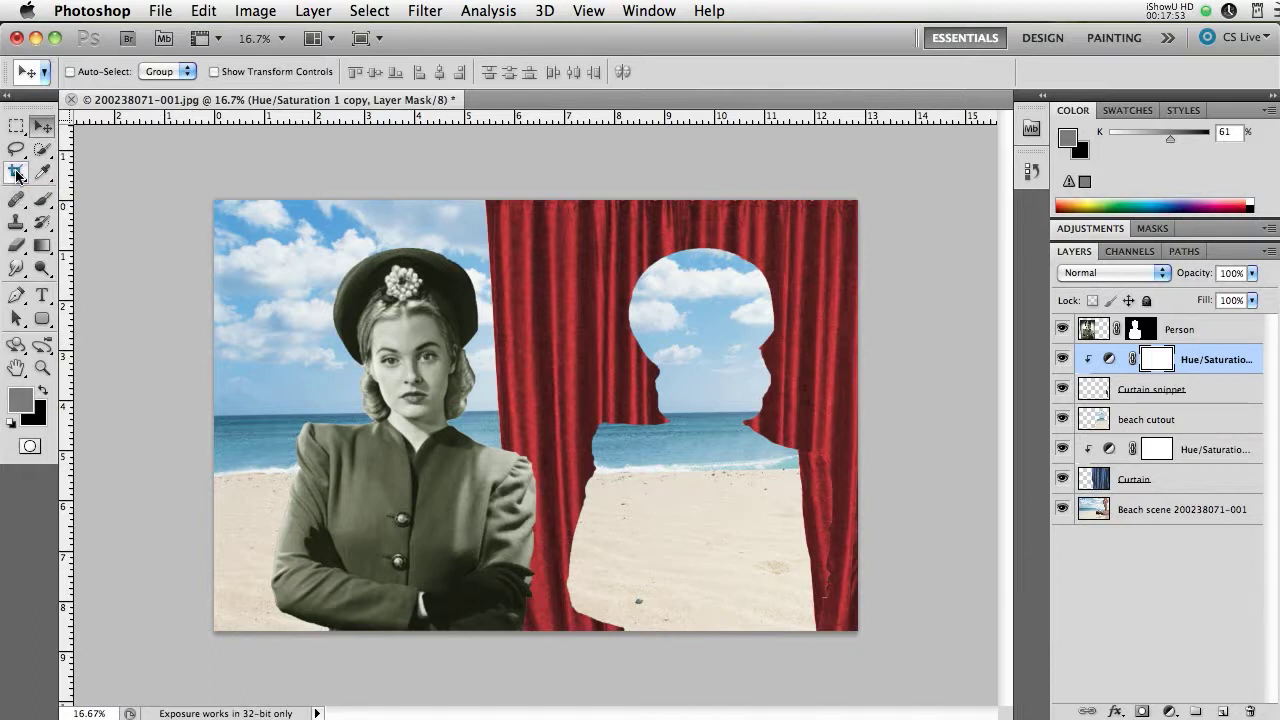
click(16, 173)
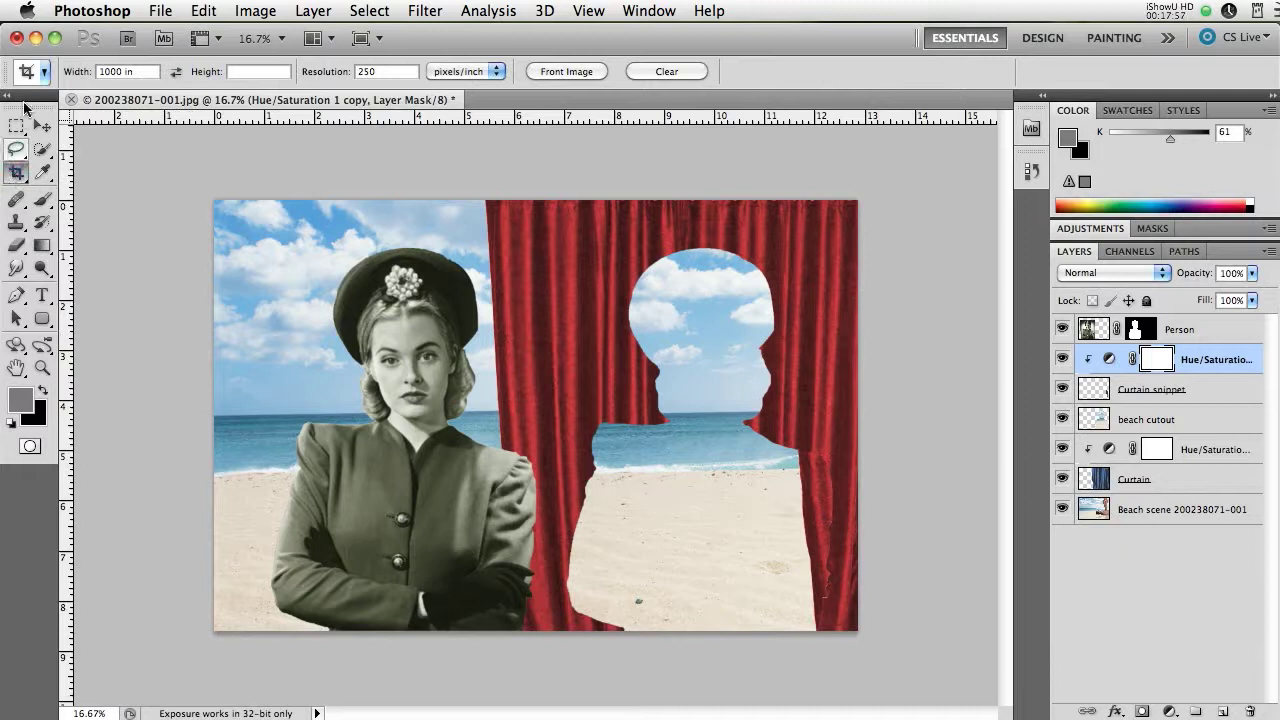
Crop the composite to 1000 px wide at 250 ppi, trimming slightly off the left and top
click(143, 71)
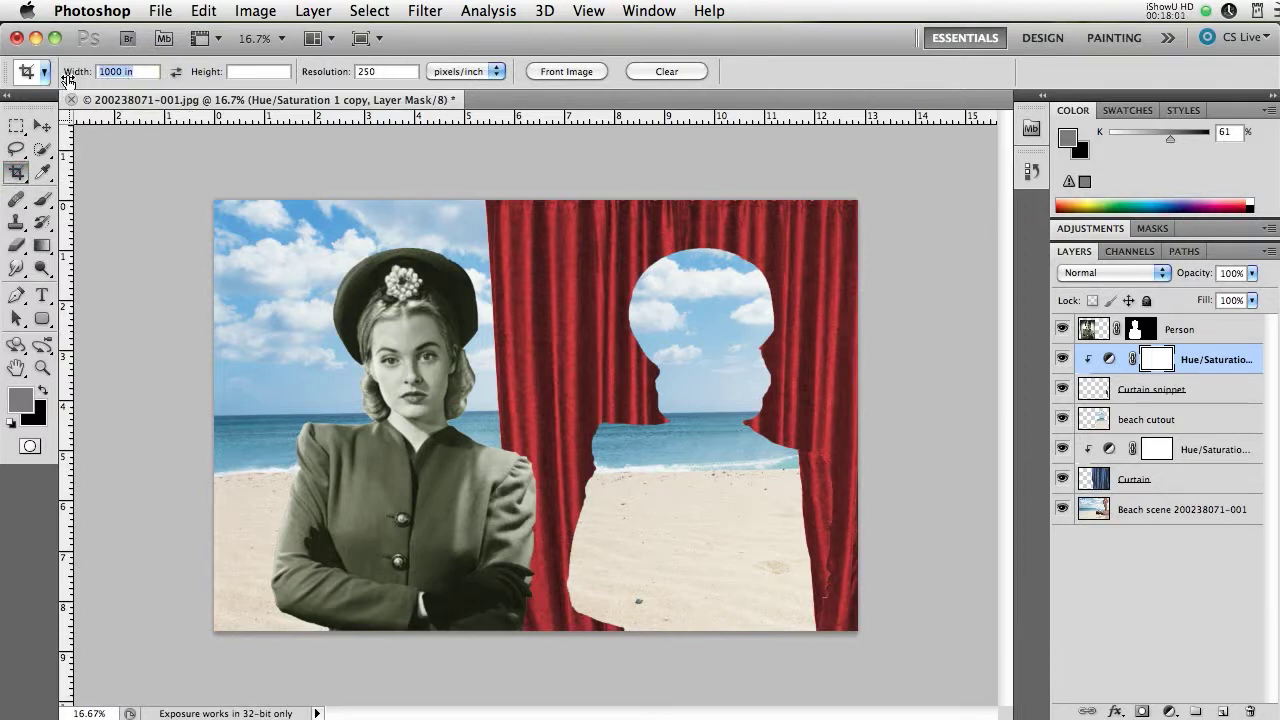
text(100)
drag(894, 177, 243, 649)
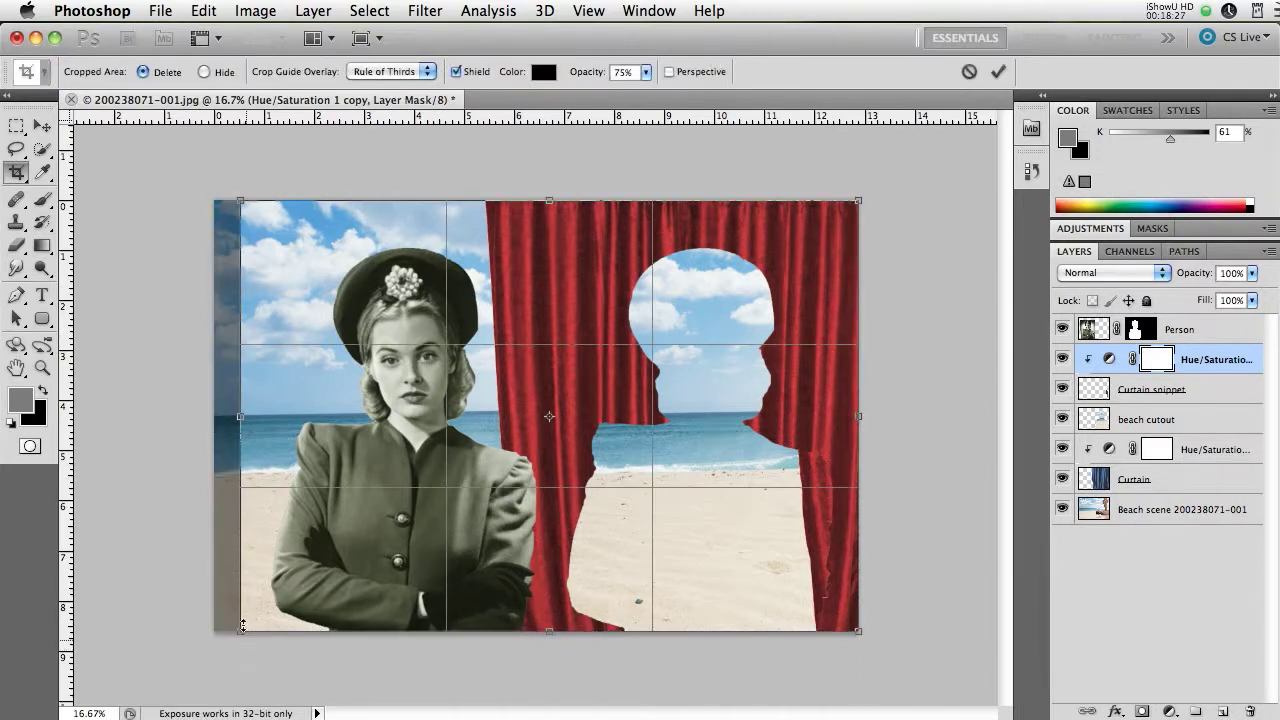
mouse_move(240, 416)
mouse_down()
mouse_move(222, 416)
mouse_move(242, 415)
mouse_up()
drag(549, 200, 549, 211)
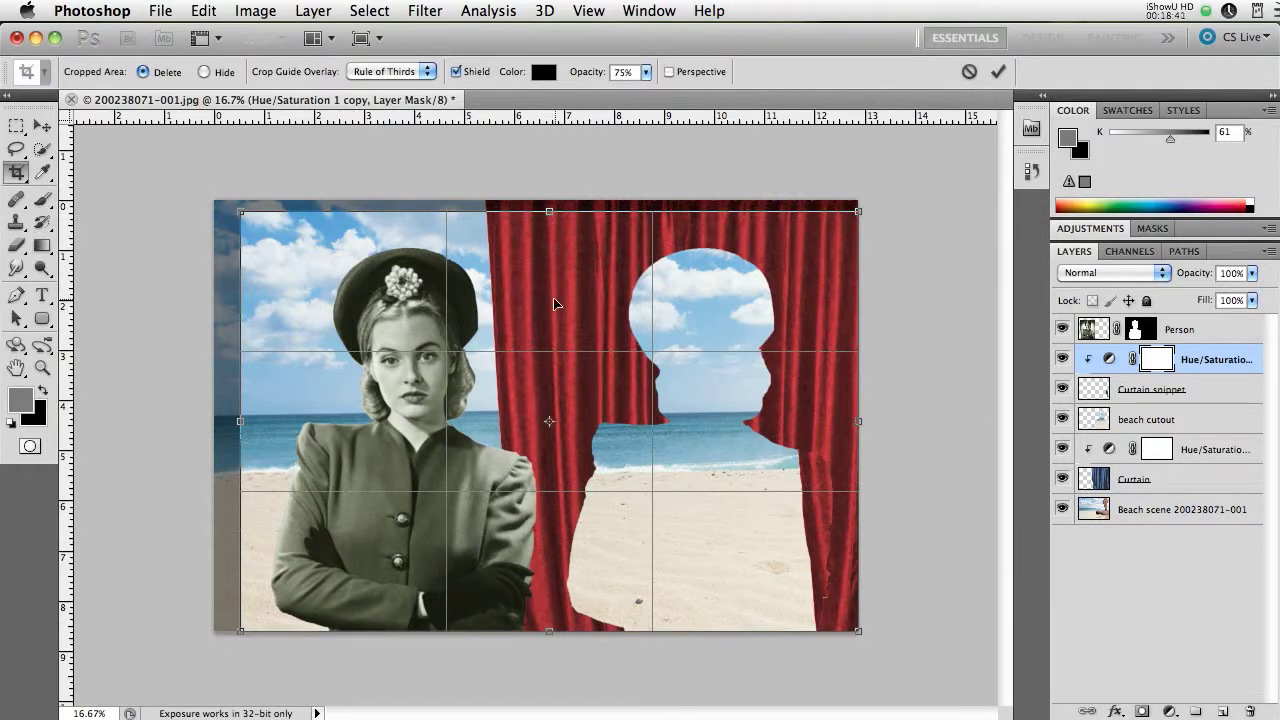
click(999, 72)
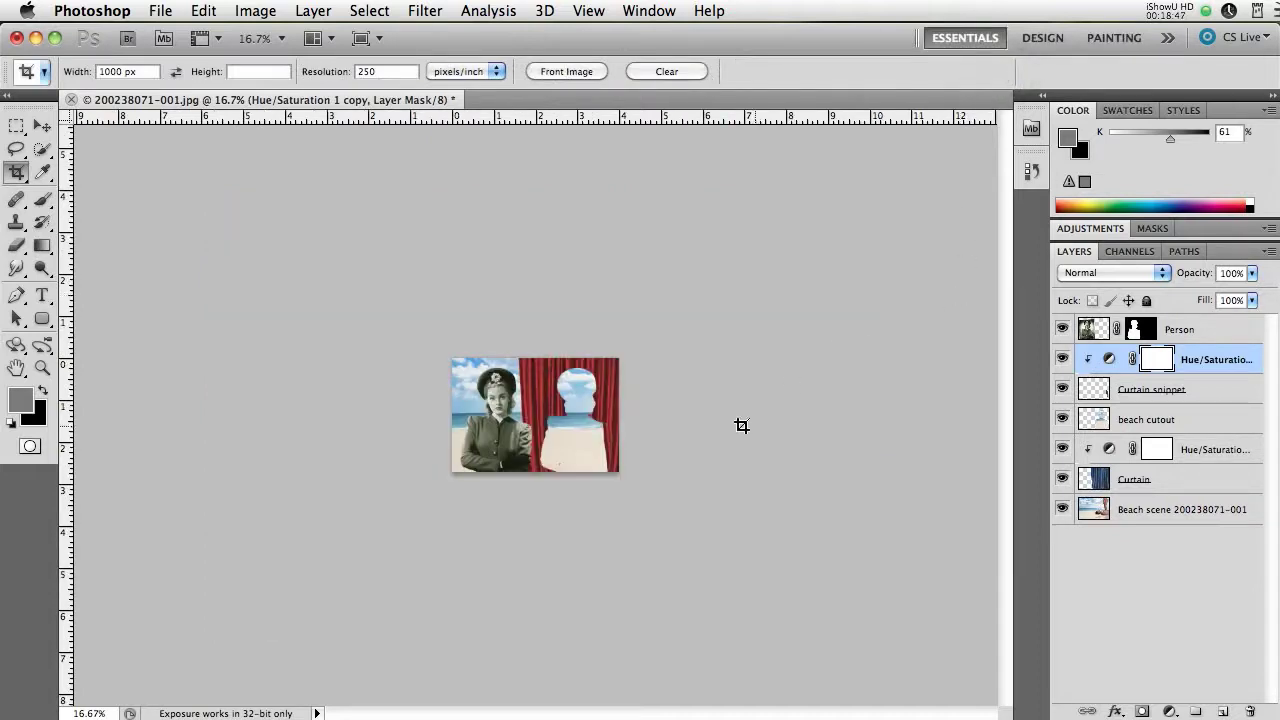
key(super+equal)
key(super+equal)
key(super+equal)
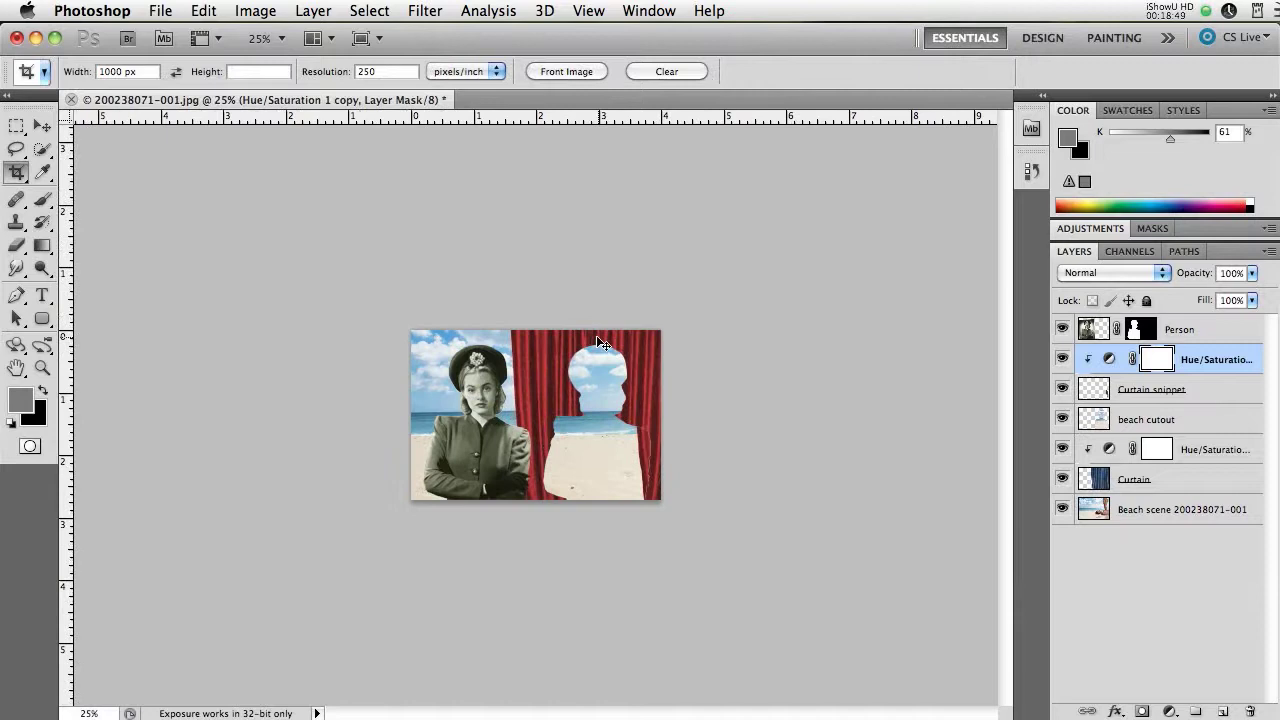
key(super+equal)
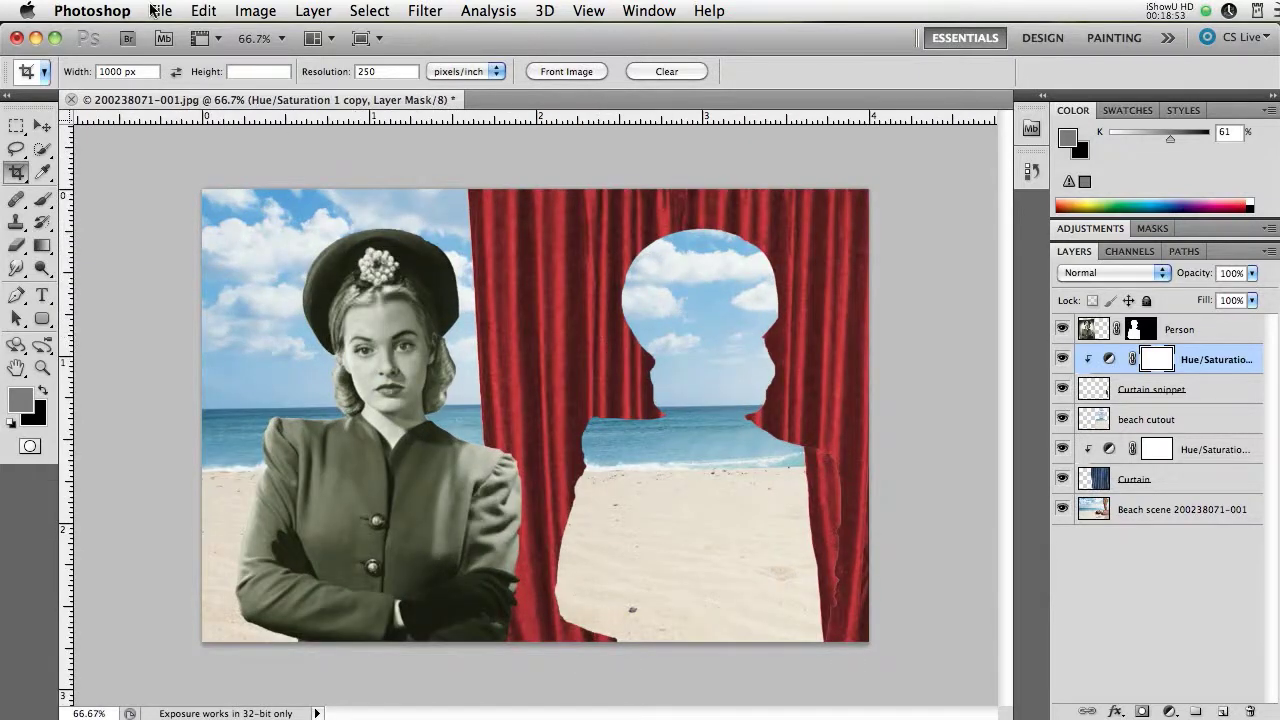
click(255, 12)
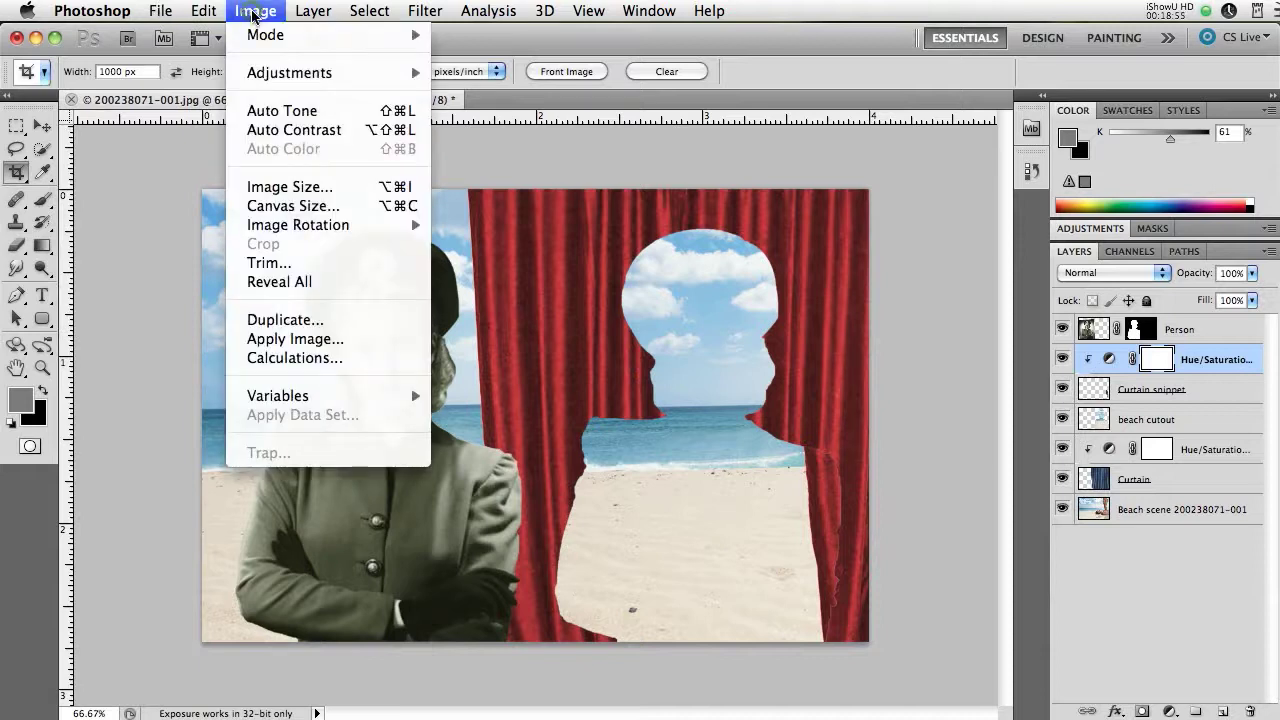
click(284, 188)
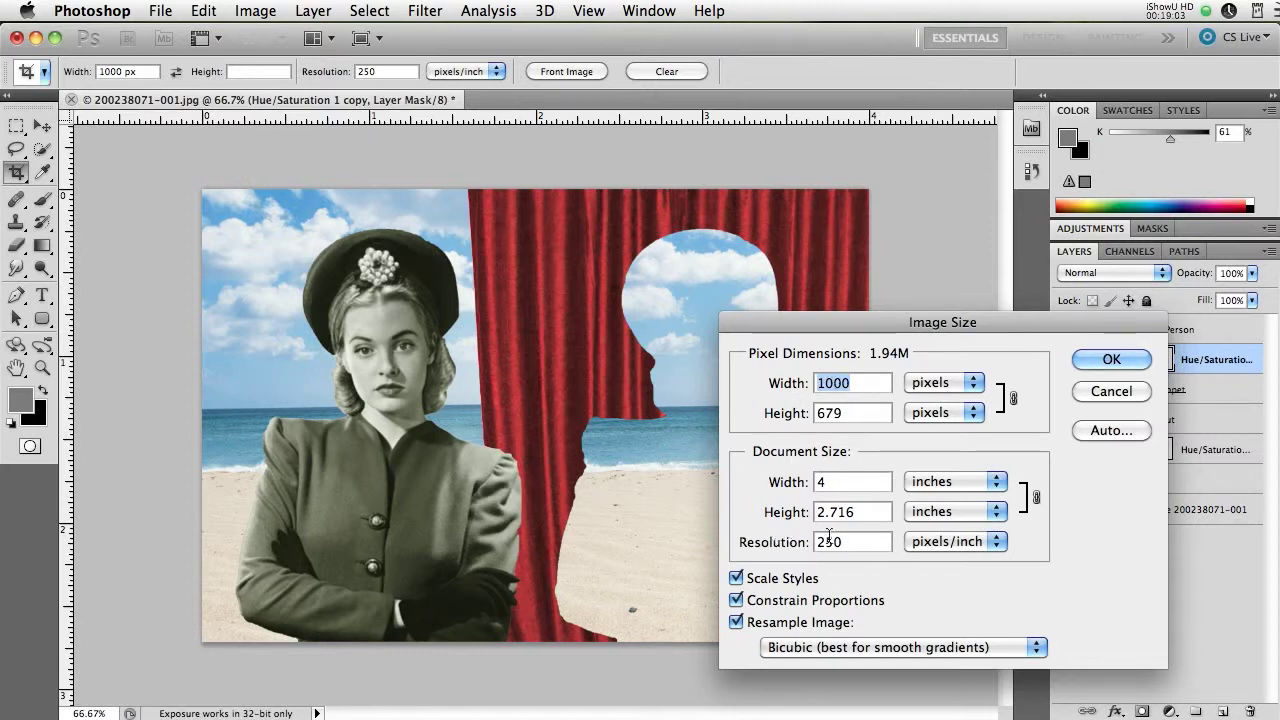
drag(781, 541, 799, 547)
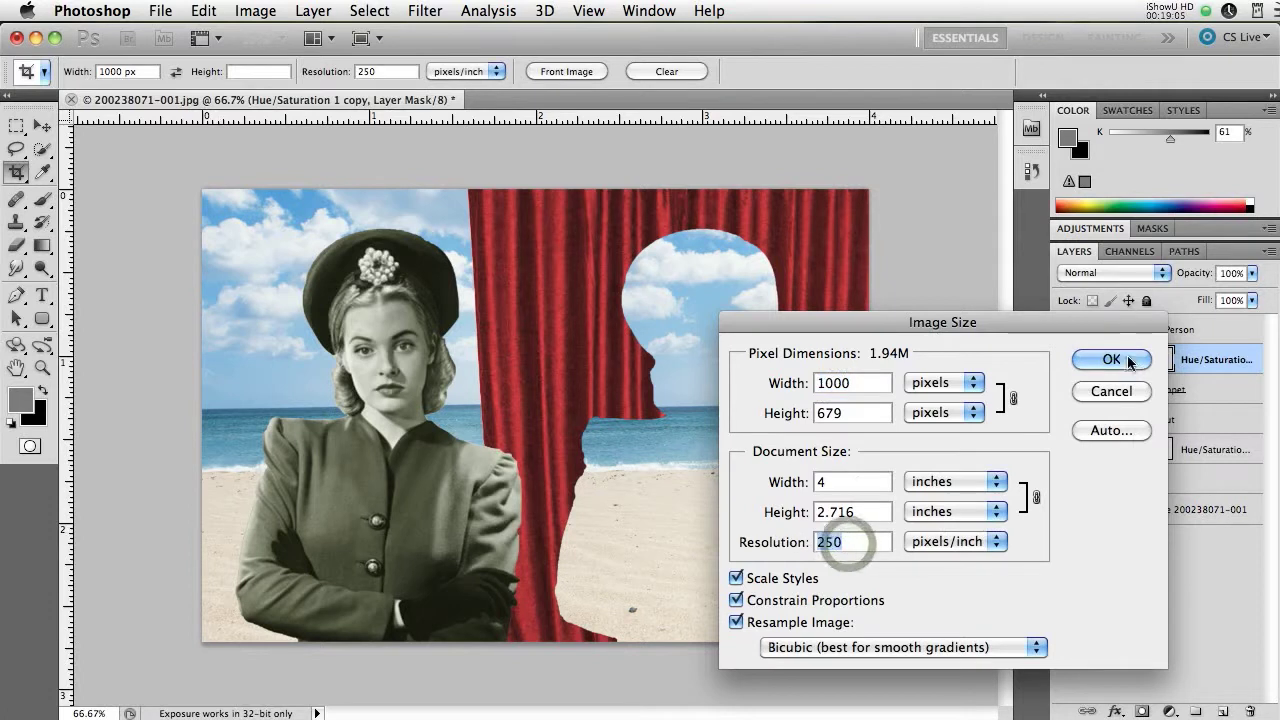
click(1110, 390)
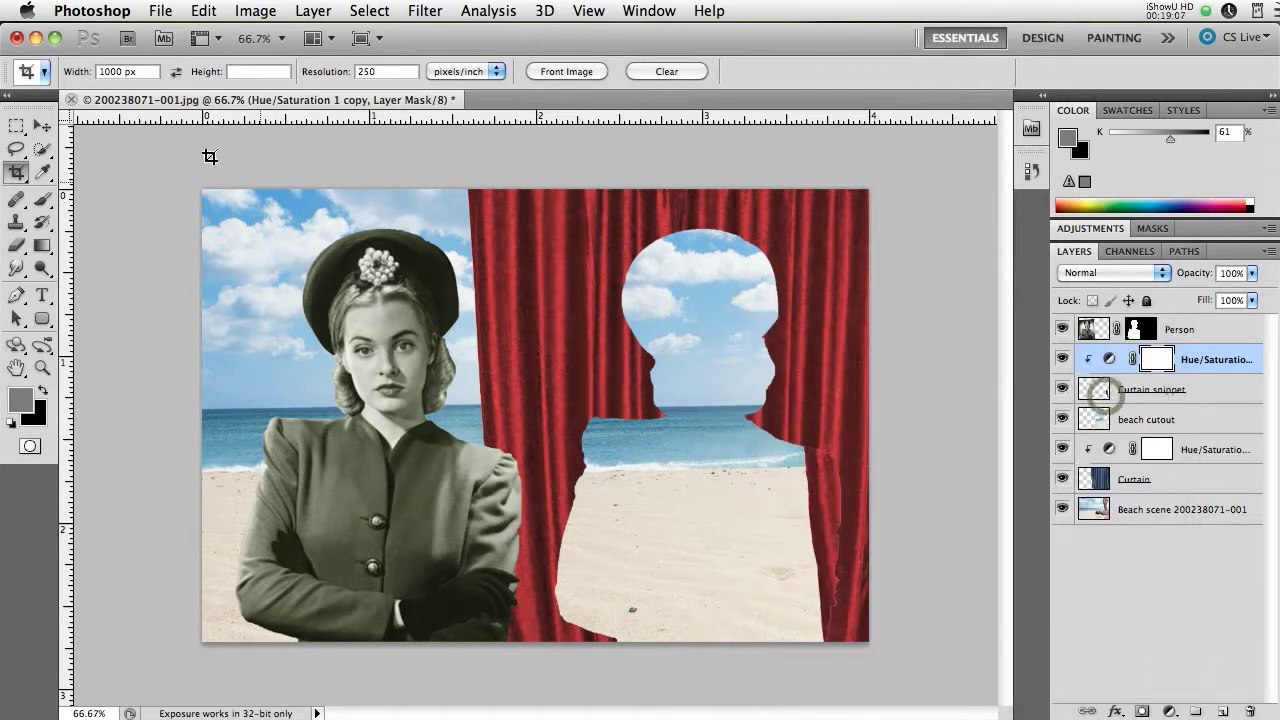
click(159, 12)
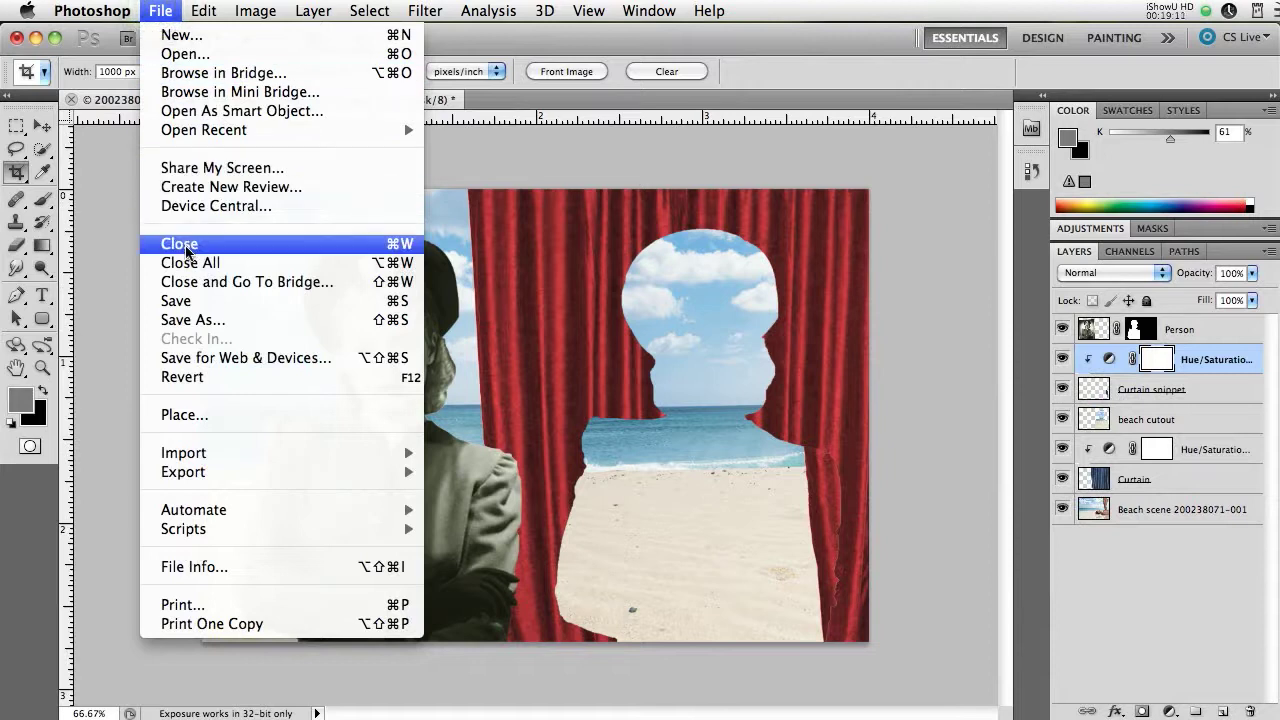
Save the composite as a Photoshop PSD prefixed 'Project 1 Magritte', replacing the existing file
click(188, 318)
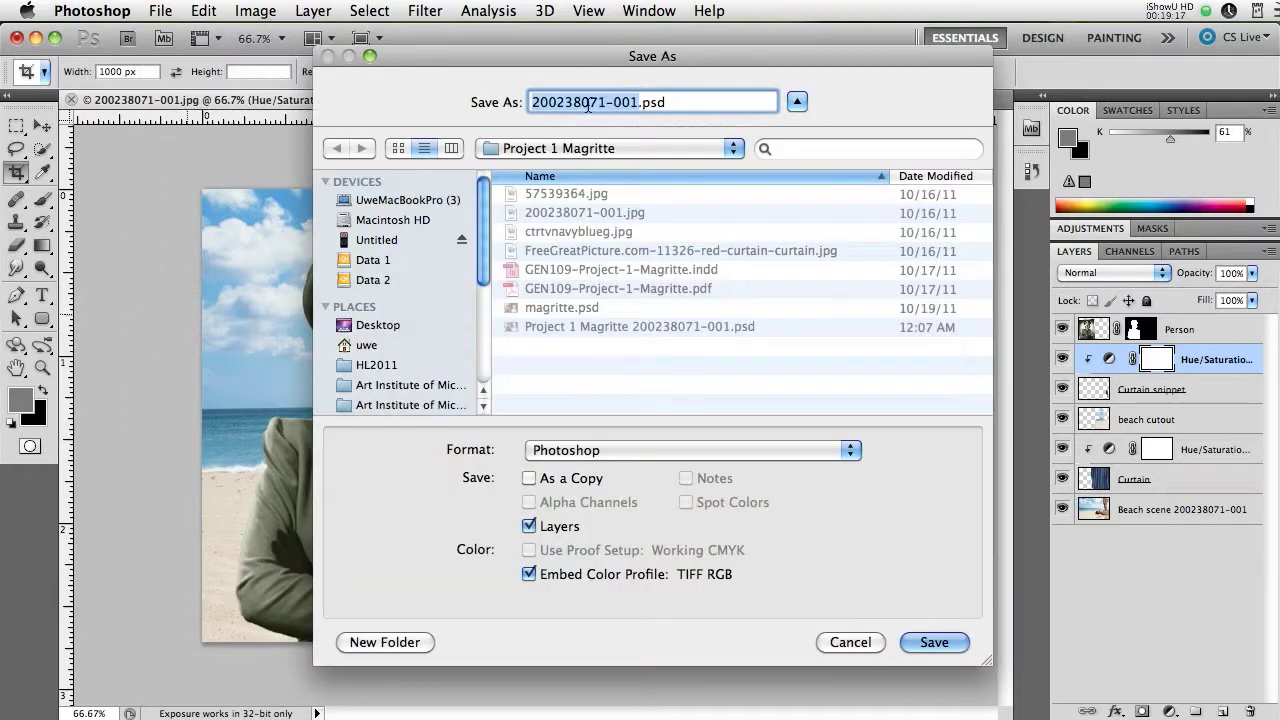
click(533, 101)
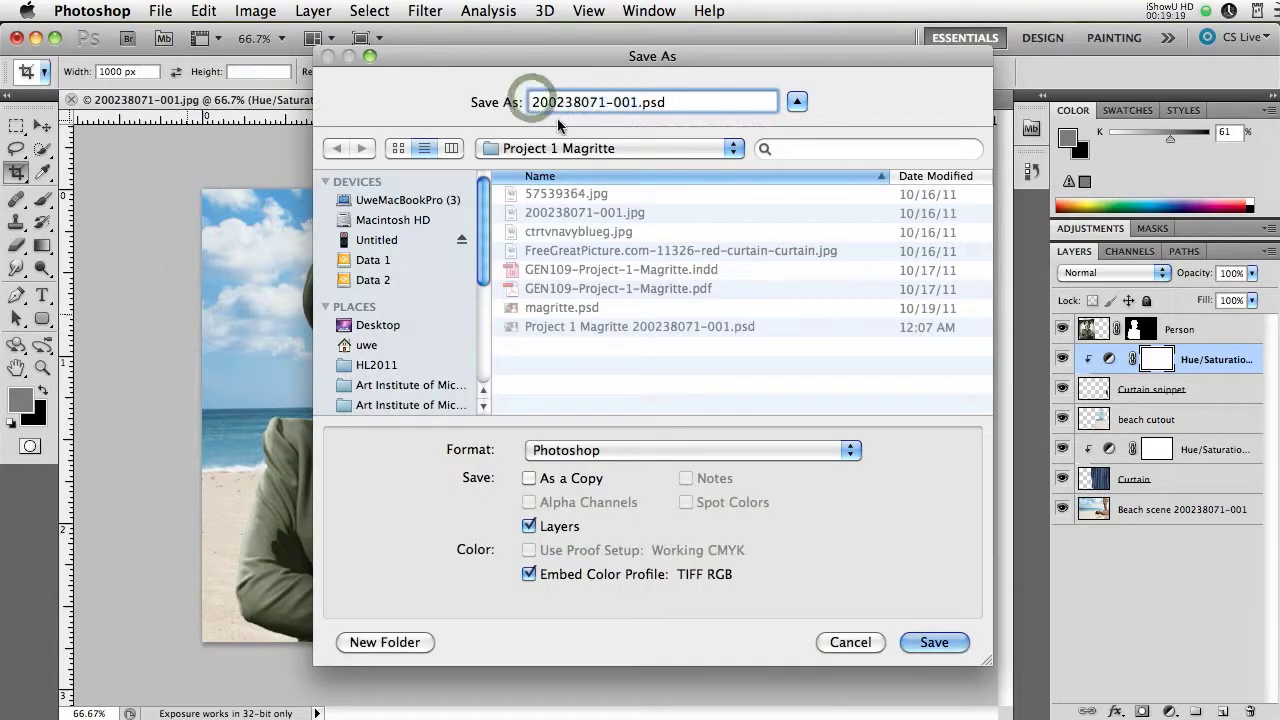
text(Project 1 M)
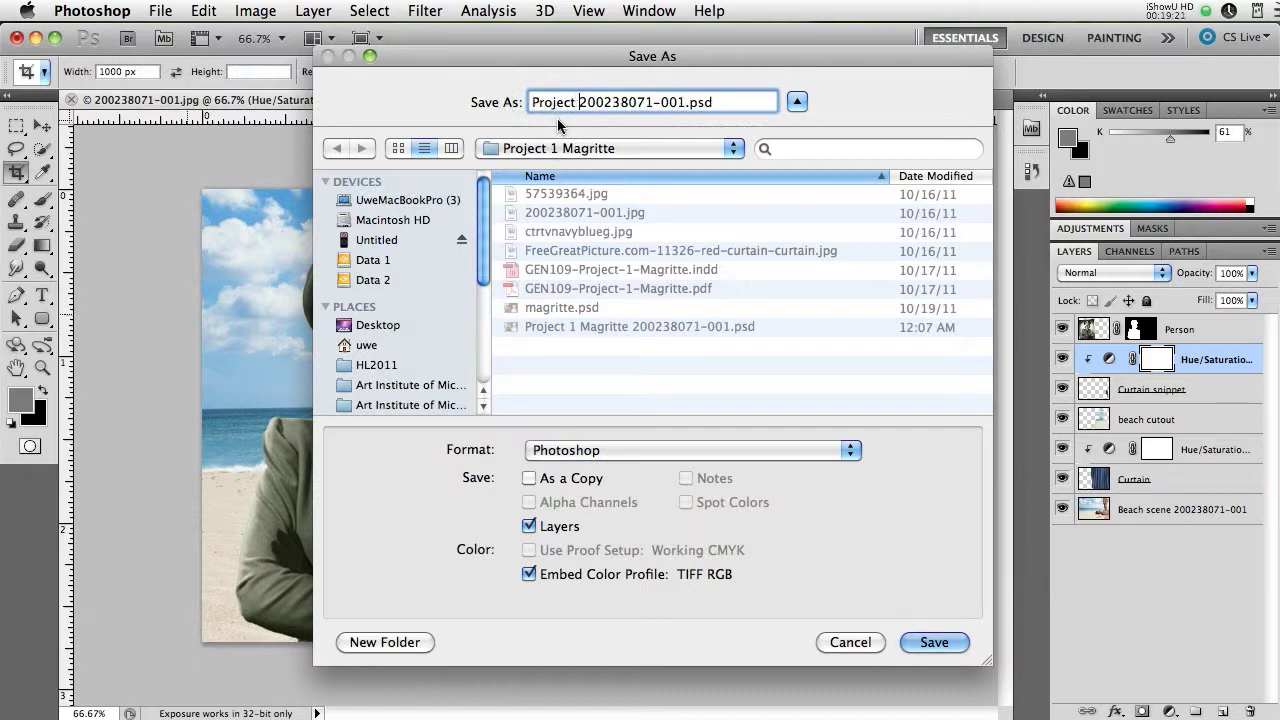
text(agritte)
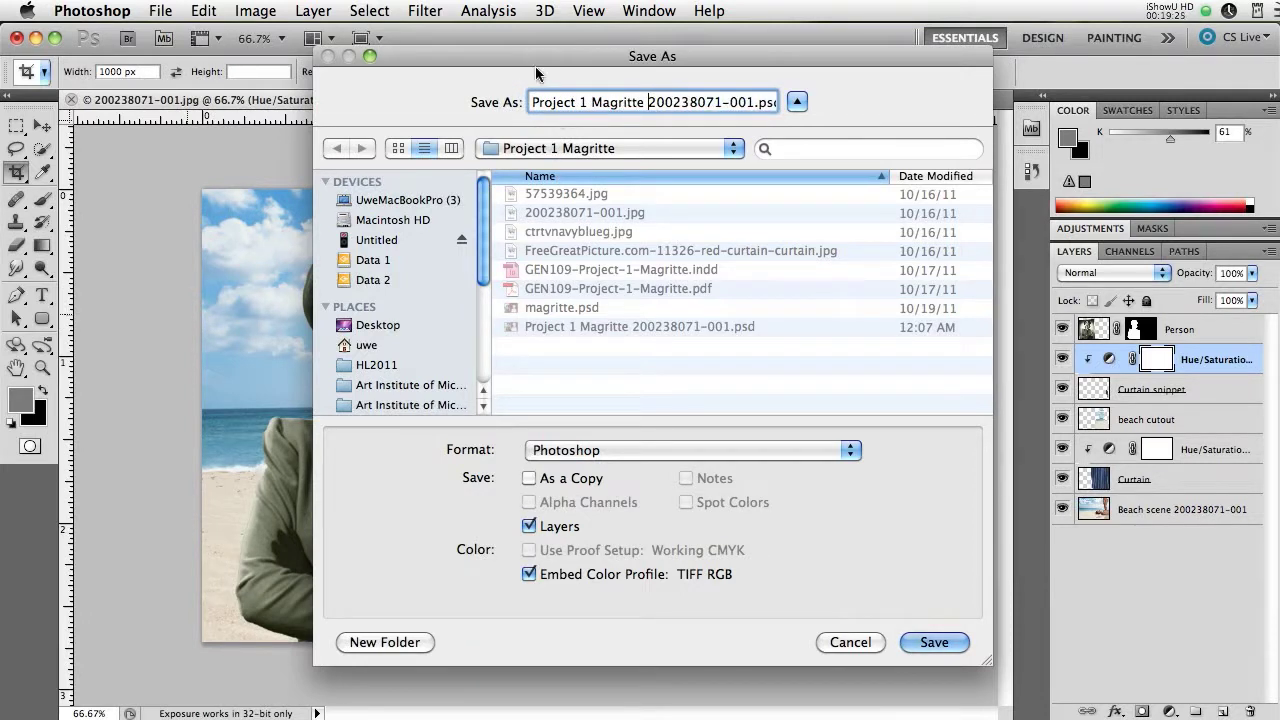
key(Right)
key(Right)
key(Right)
key(Right)
key(Right)
key(Right)
key(Right)
key(Right)
key(Right)
key(Right)
key(Right)
key(Right)
key(Right)
key(Right)
click(851, 455)
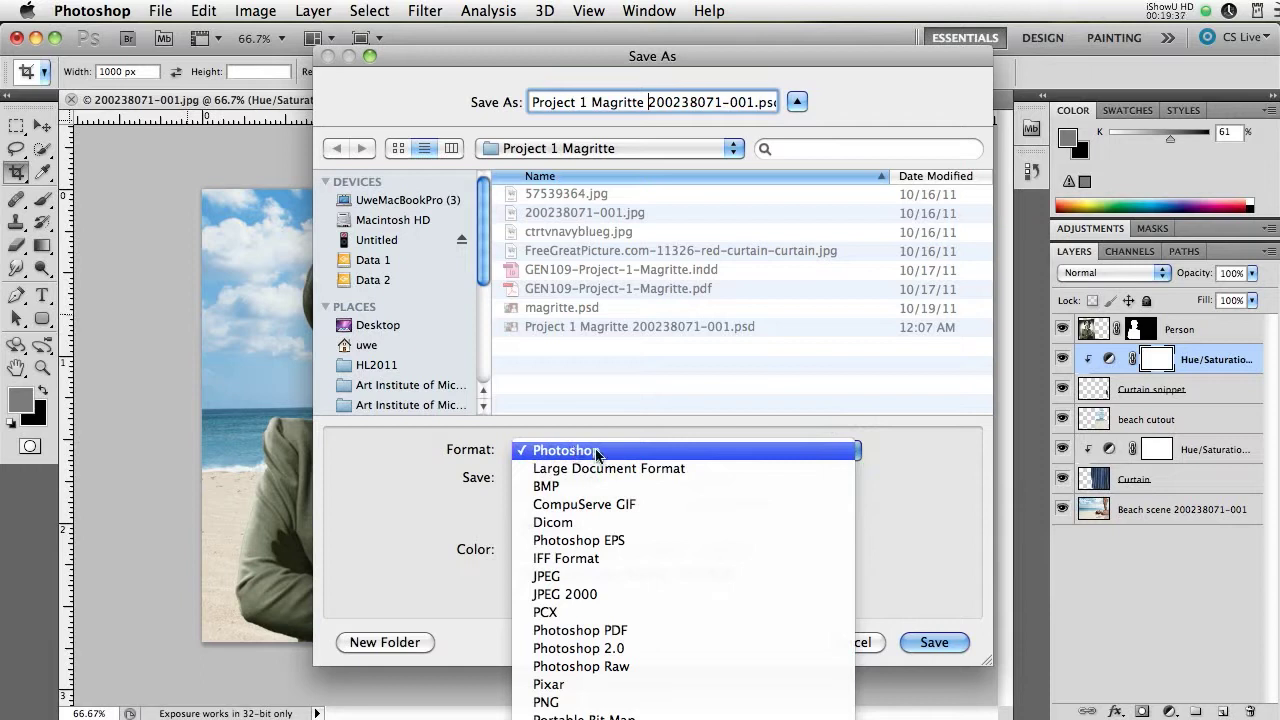
click(919, 451)
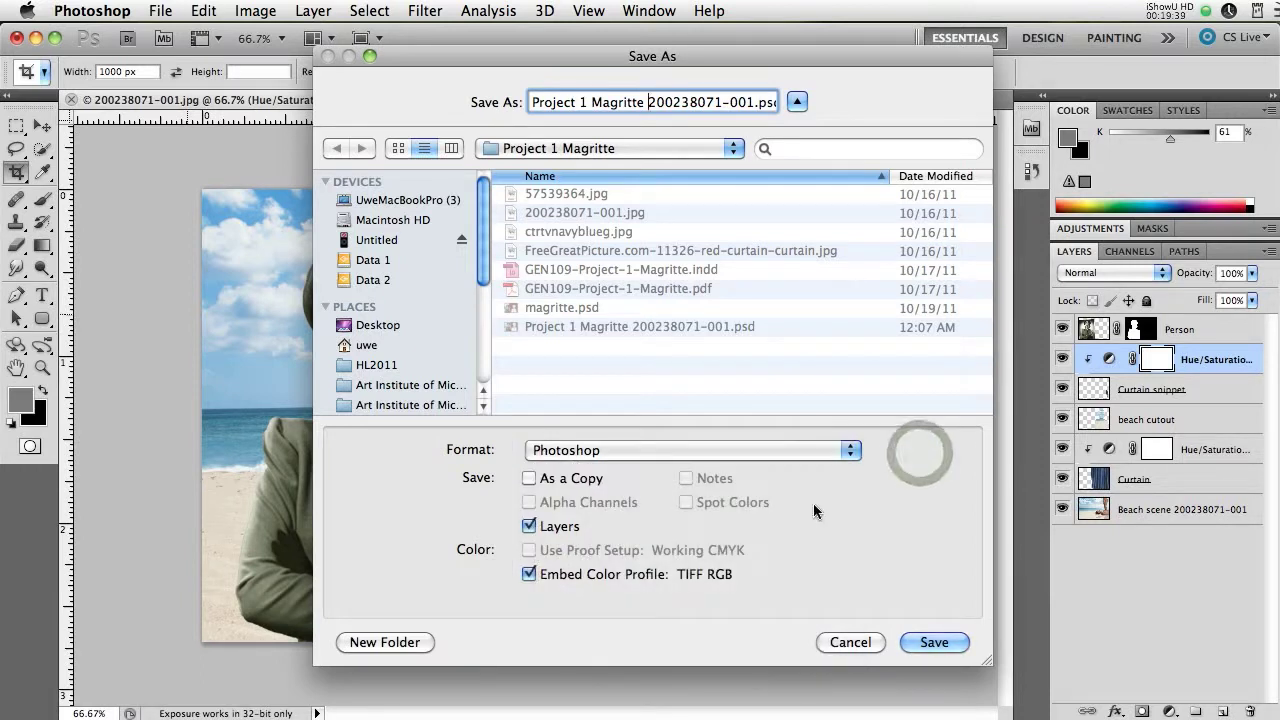
click(931, 640)
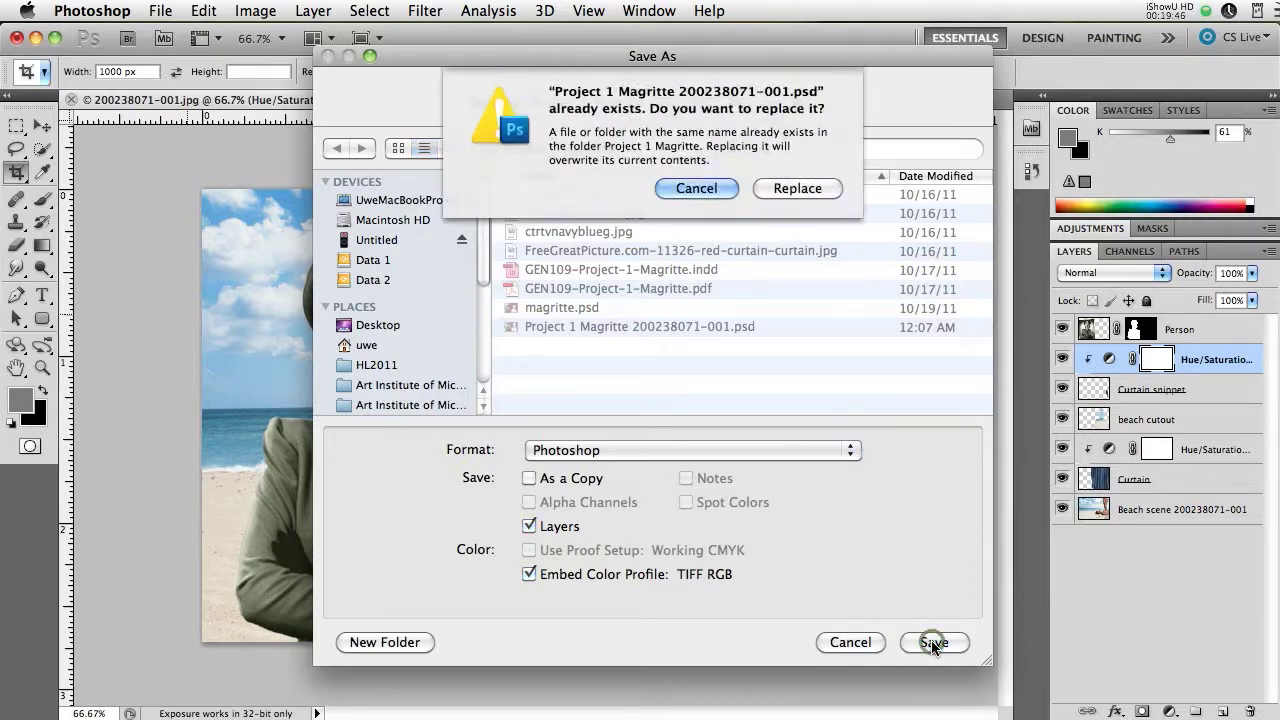
click(785, 190)
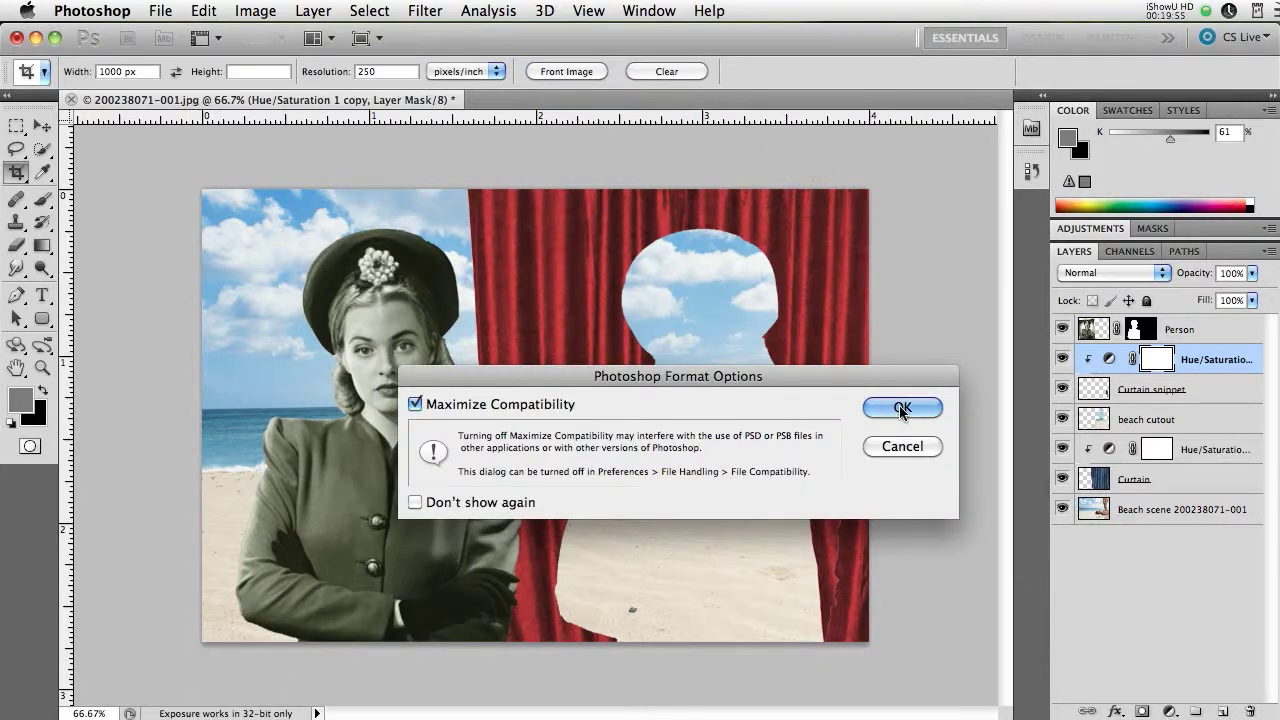
click(901, 409)
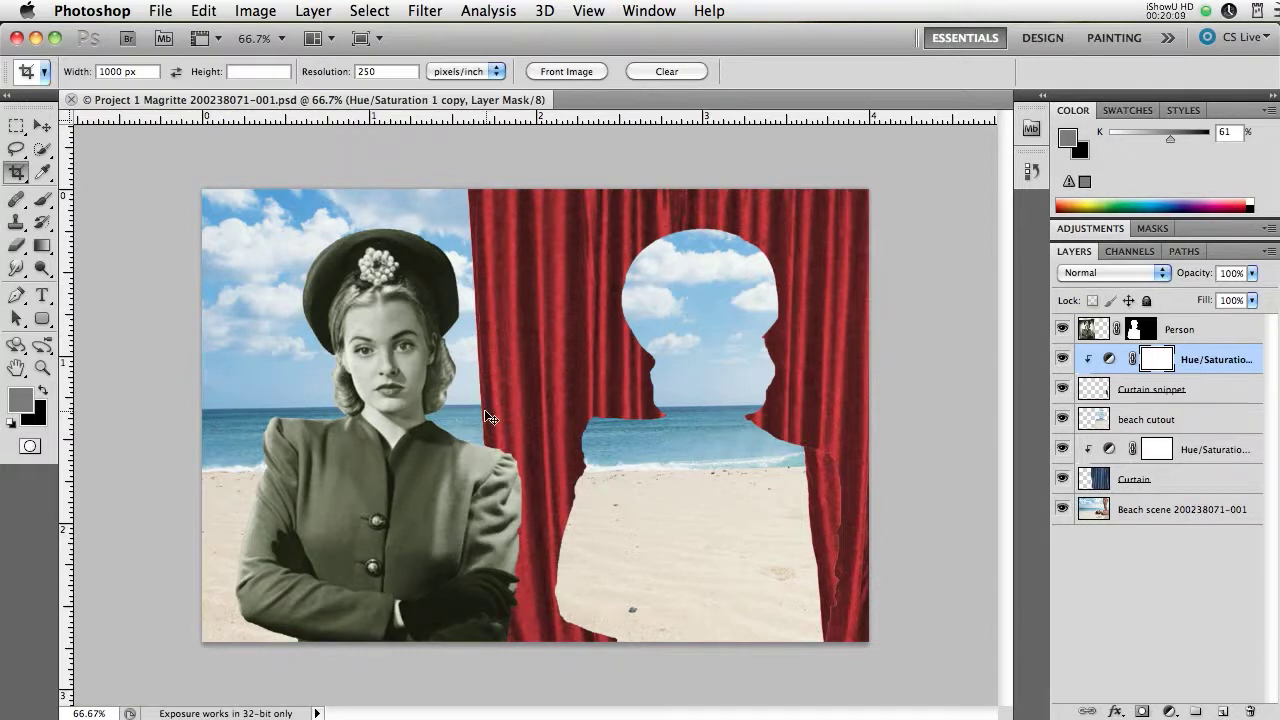
key(super+Tab)
Review the GEN109 project brief's crop and file requirements in Acrobat, then return to Photoshop
click(950, 566)
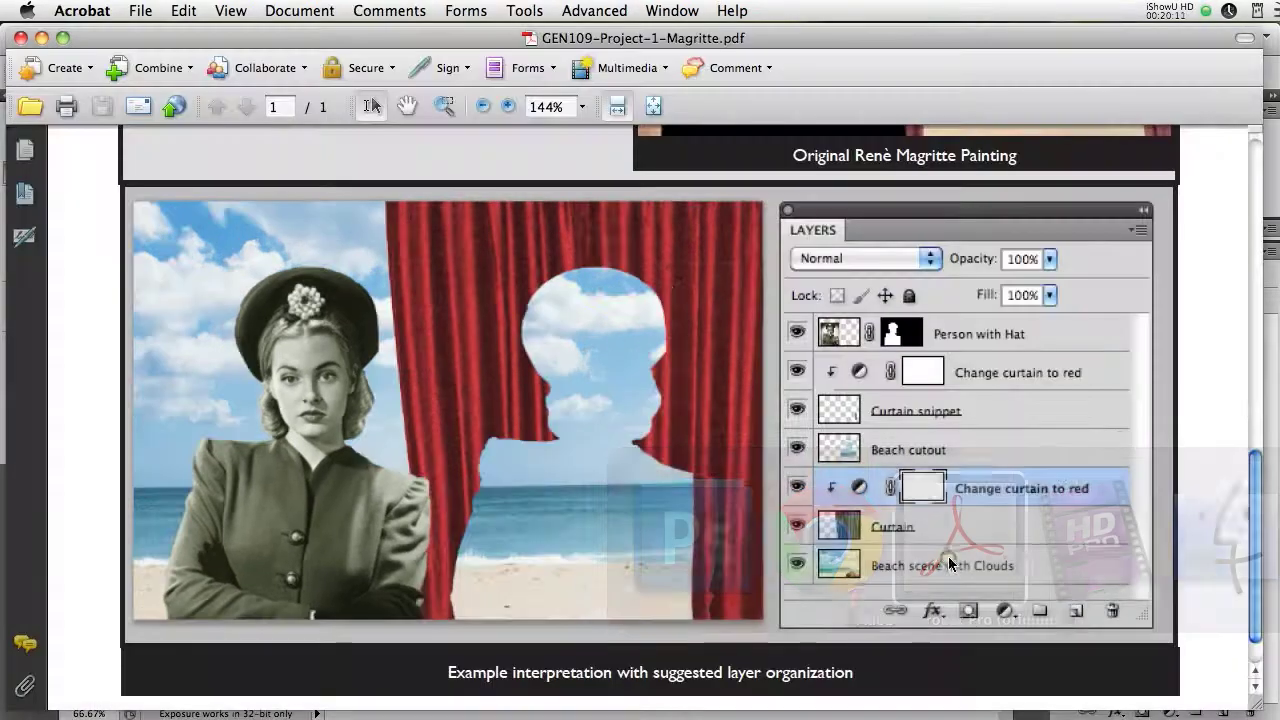
scroll(640, 400, up, 8)
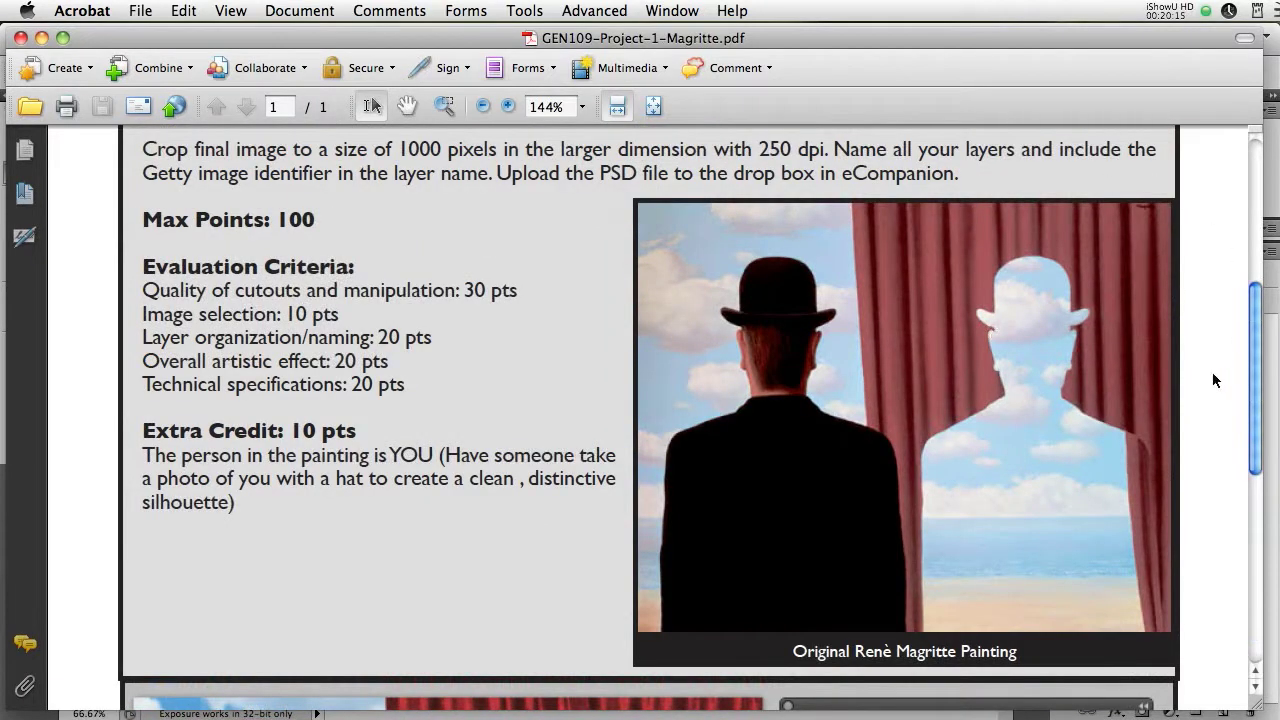
key(super+Tab)
click(813, 523)
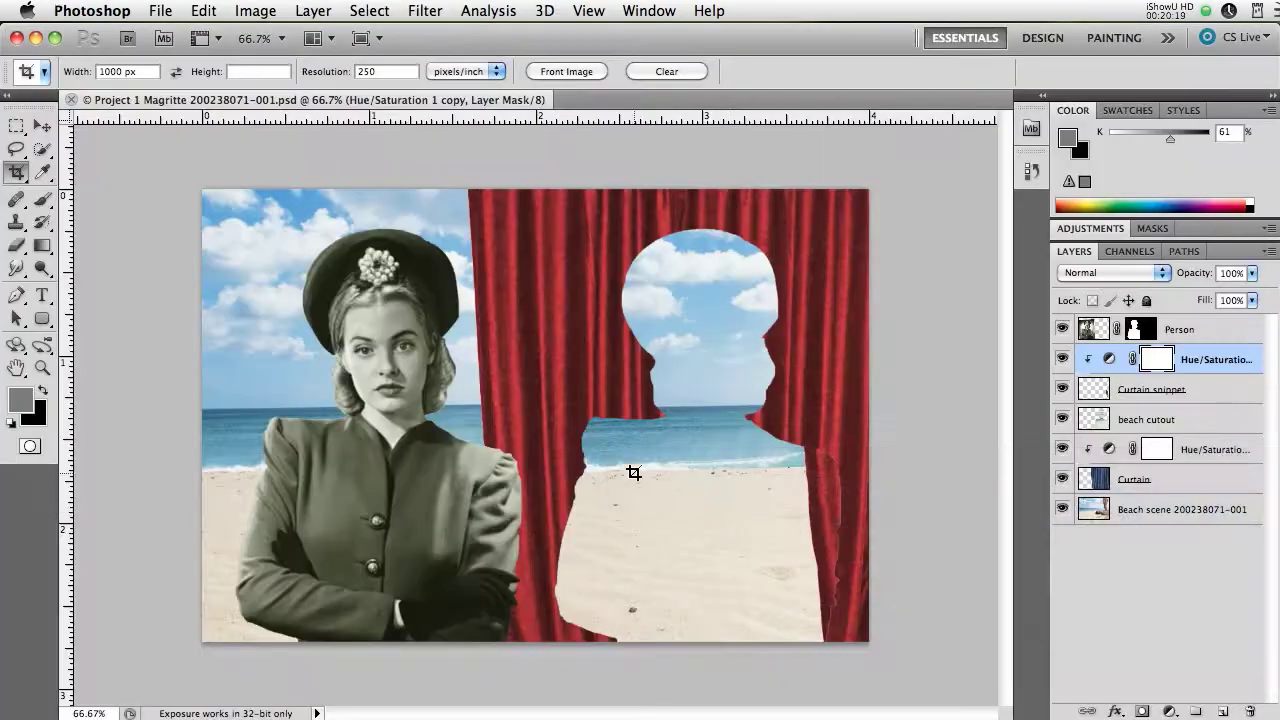